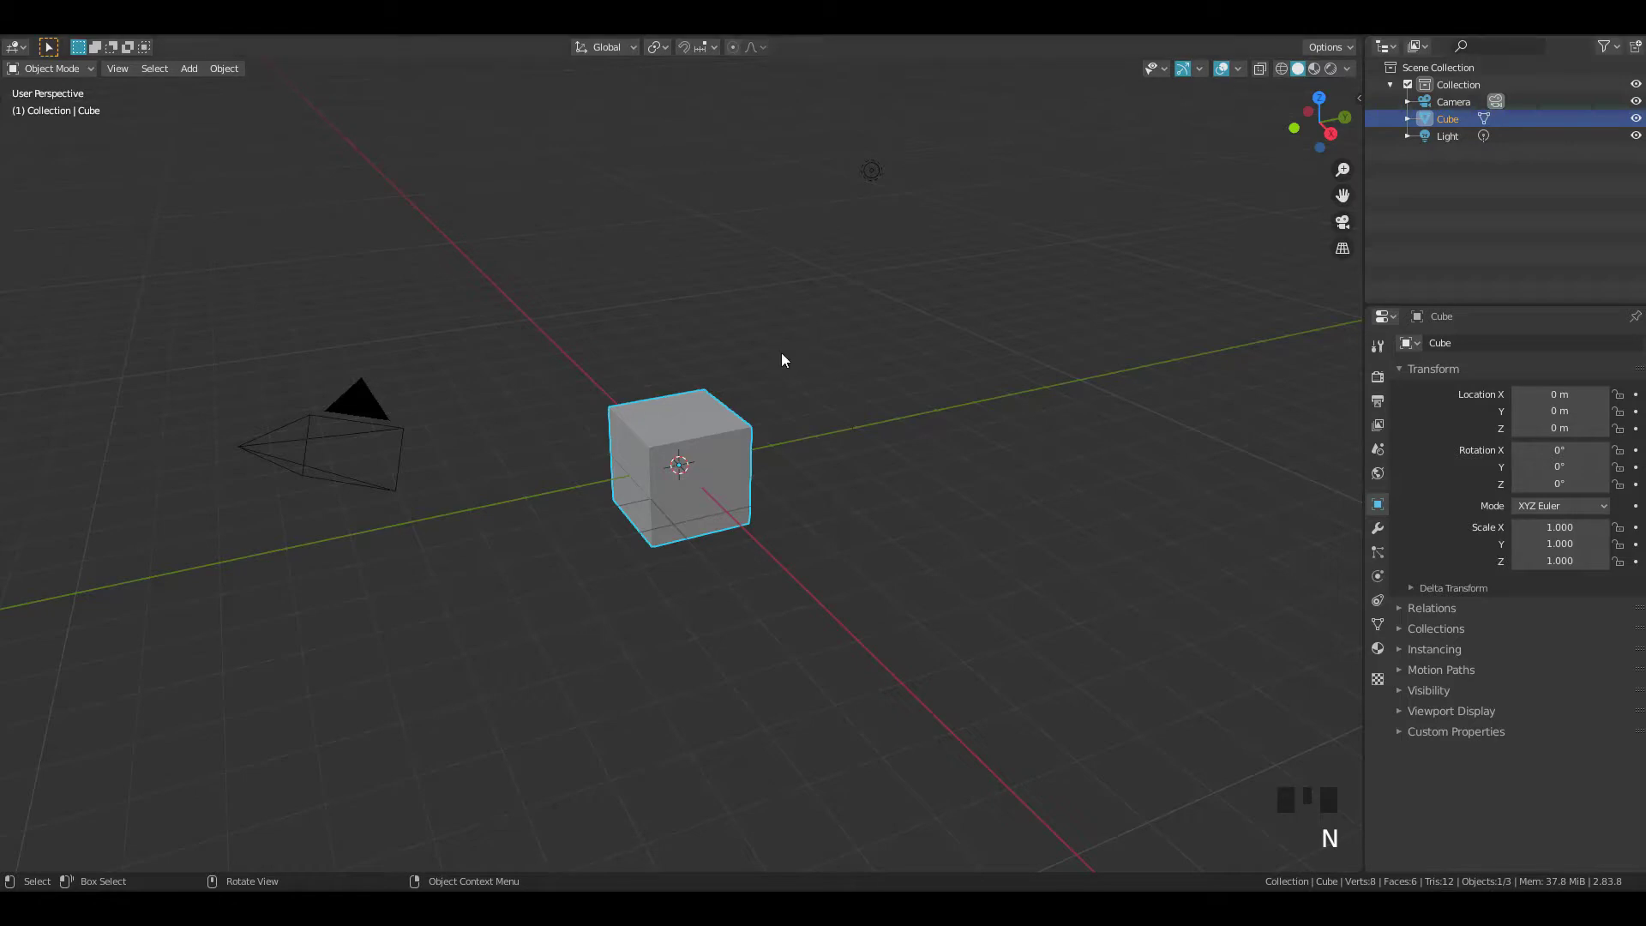
- Delete all default objects from the scene
key("a")
key("x")
left_click(767, 372)
- Add a cylinder mesh with 16 vertices at the origin
key("shift+a")
mouse_move(797, 375)
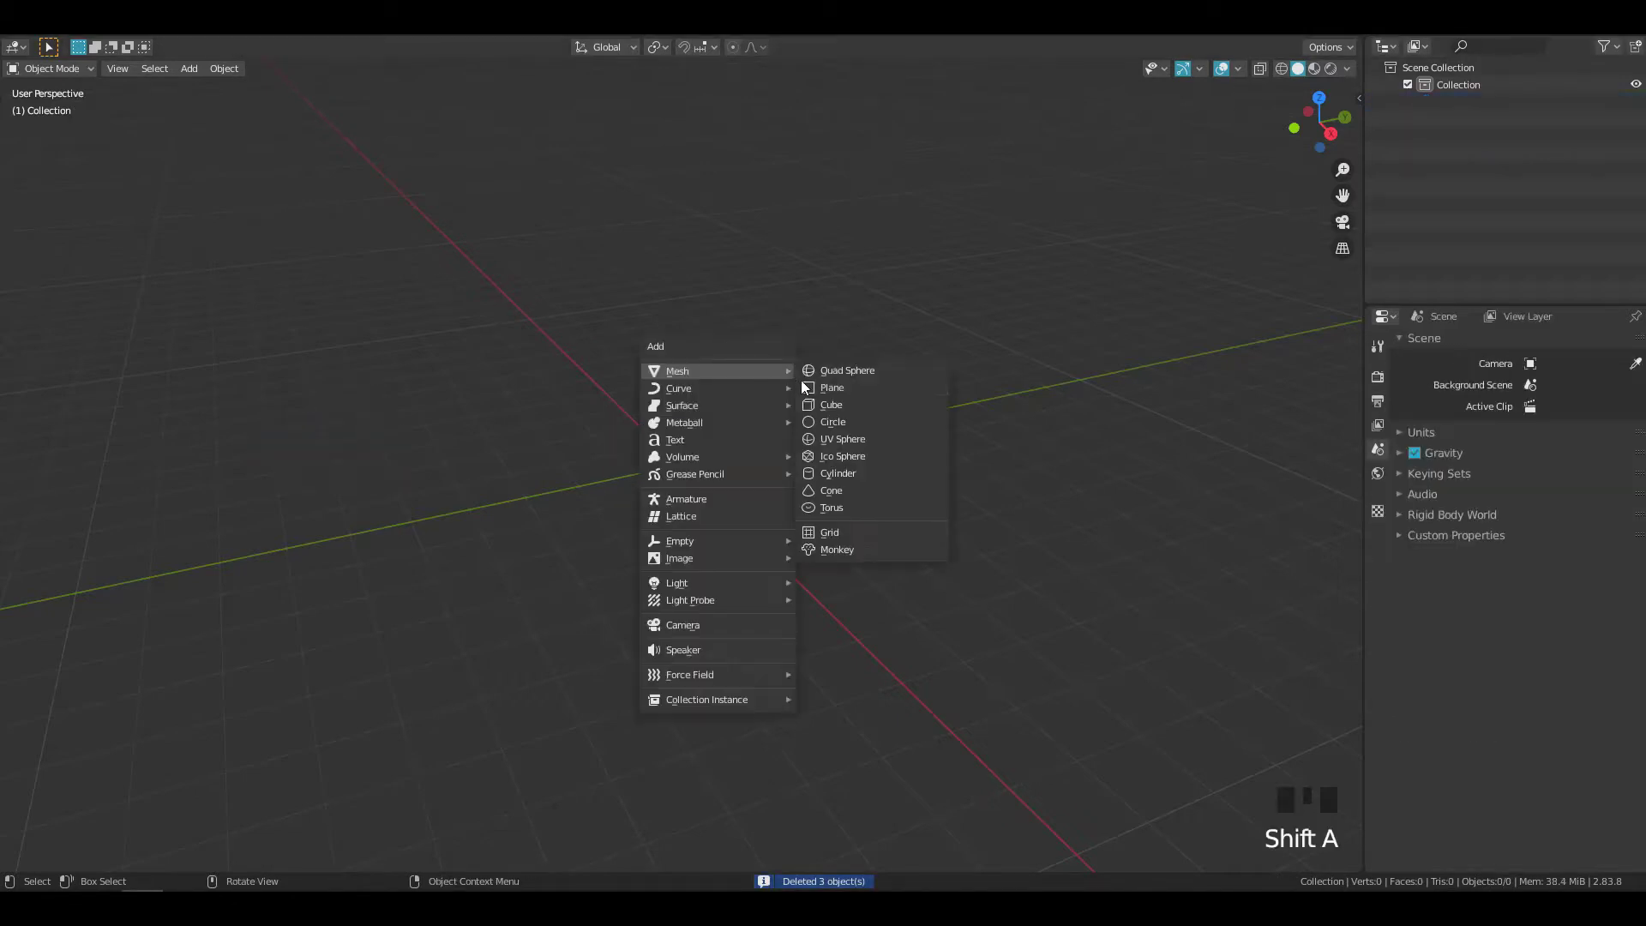
left_click(844, 471)
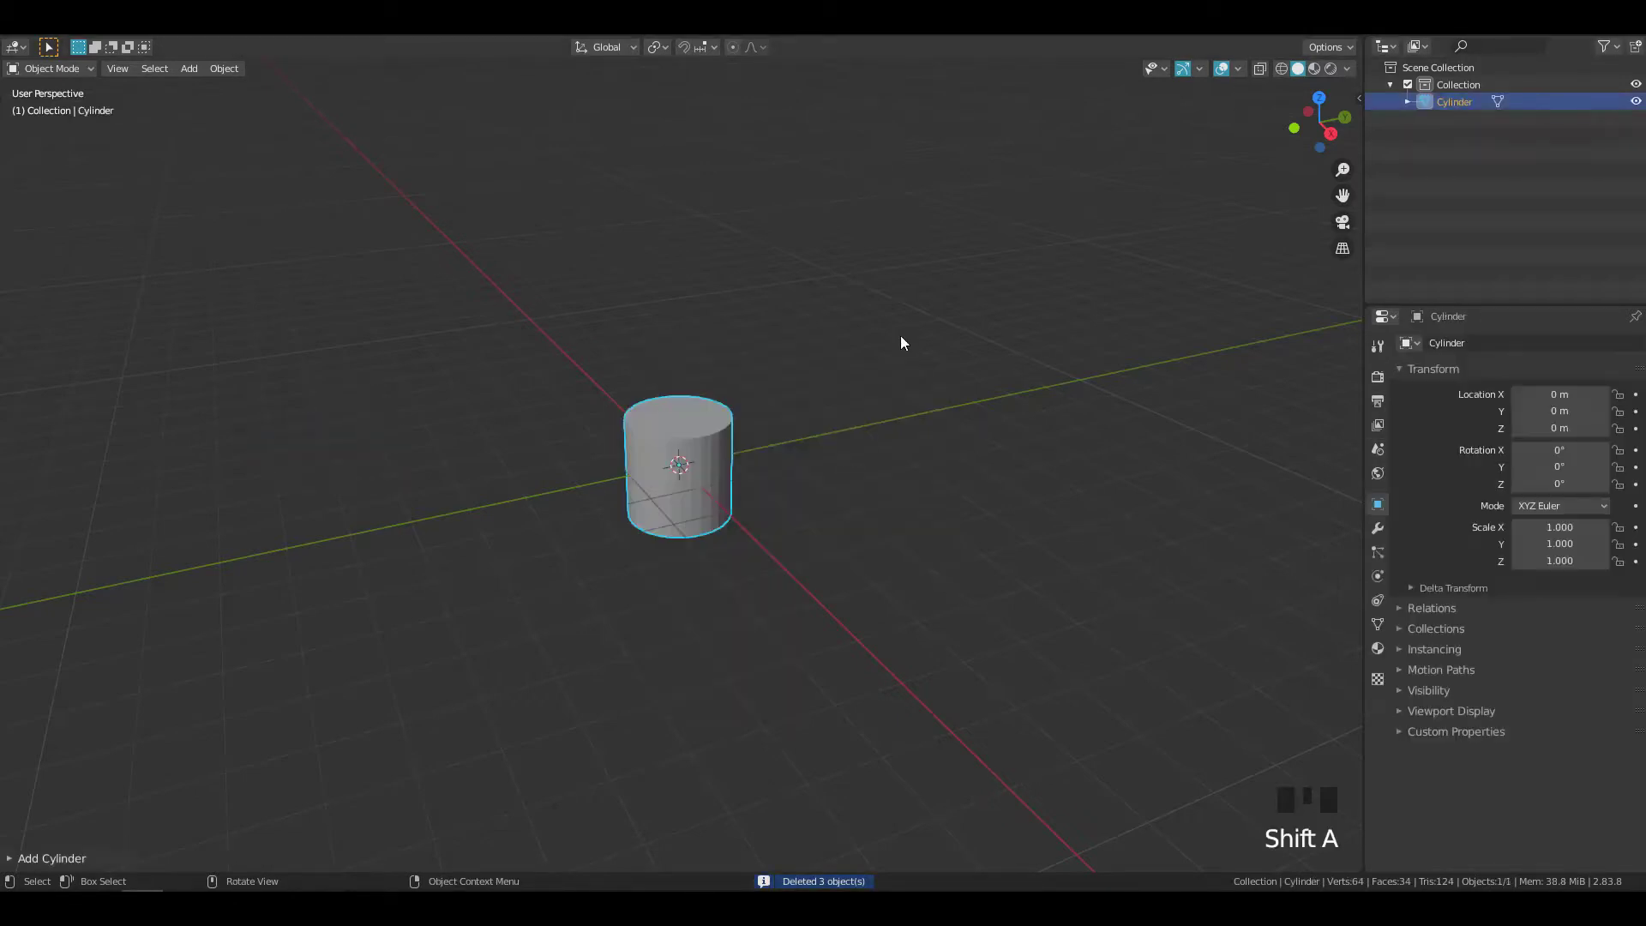
key("F9")
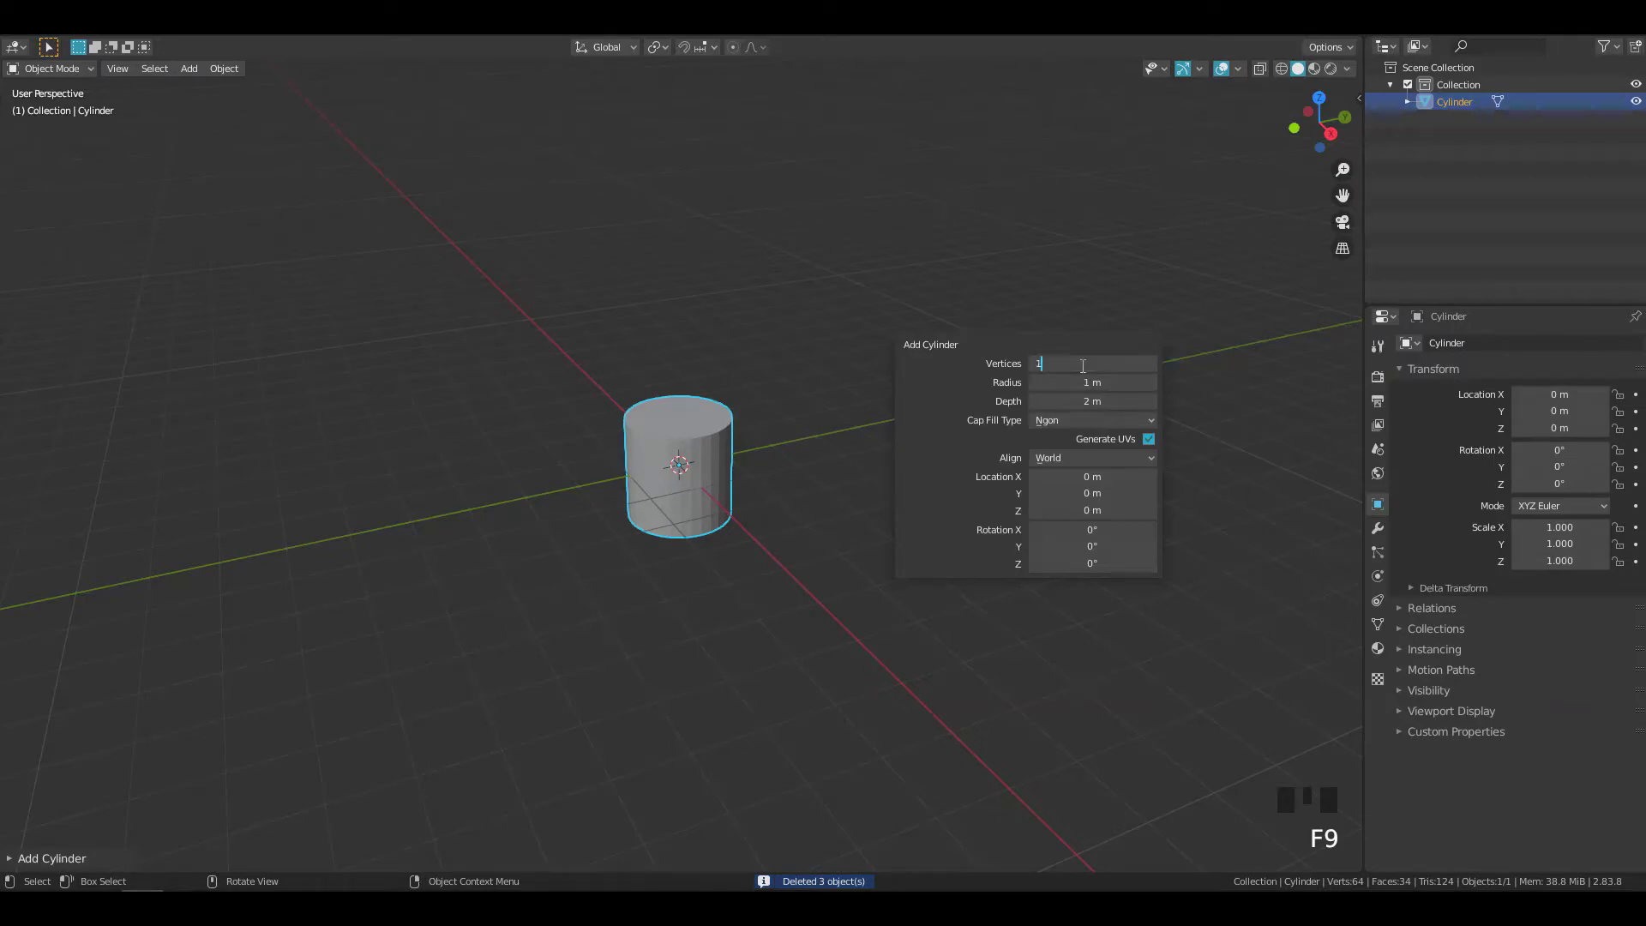
left_click(1081, 364)
type("16")
key("Return")
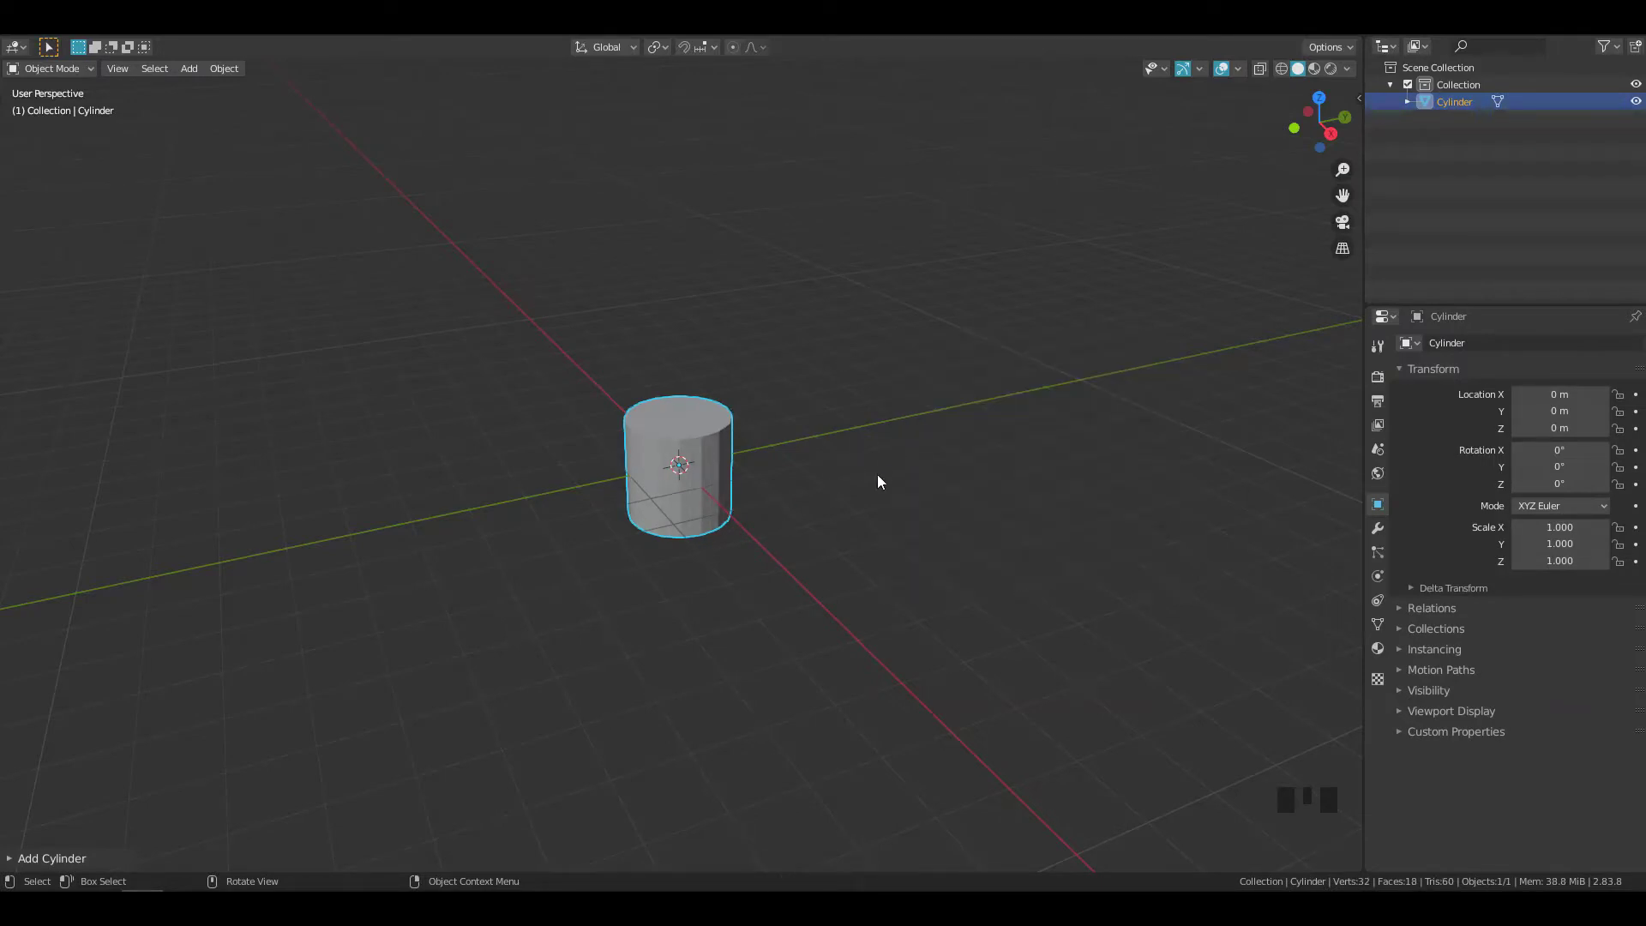
- Rotate the cylinder's mesh 90 degrees about the X axis in Edit Mode
key("Tab")
type("rx90")
key("Return")
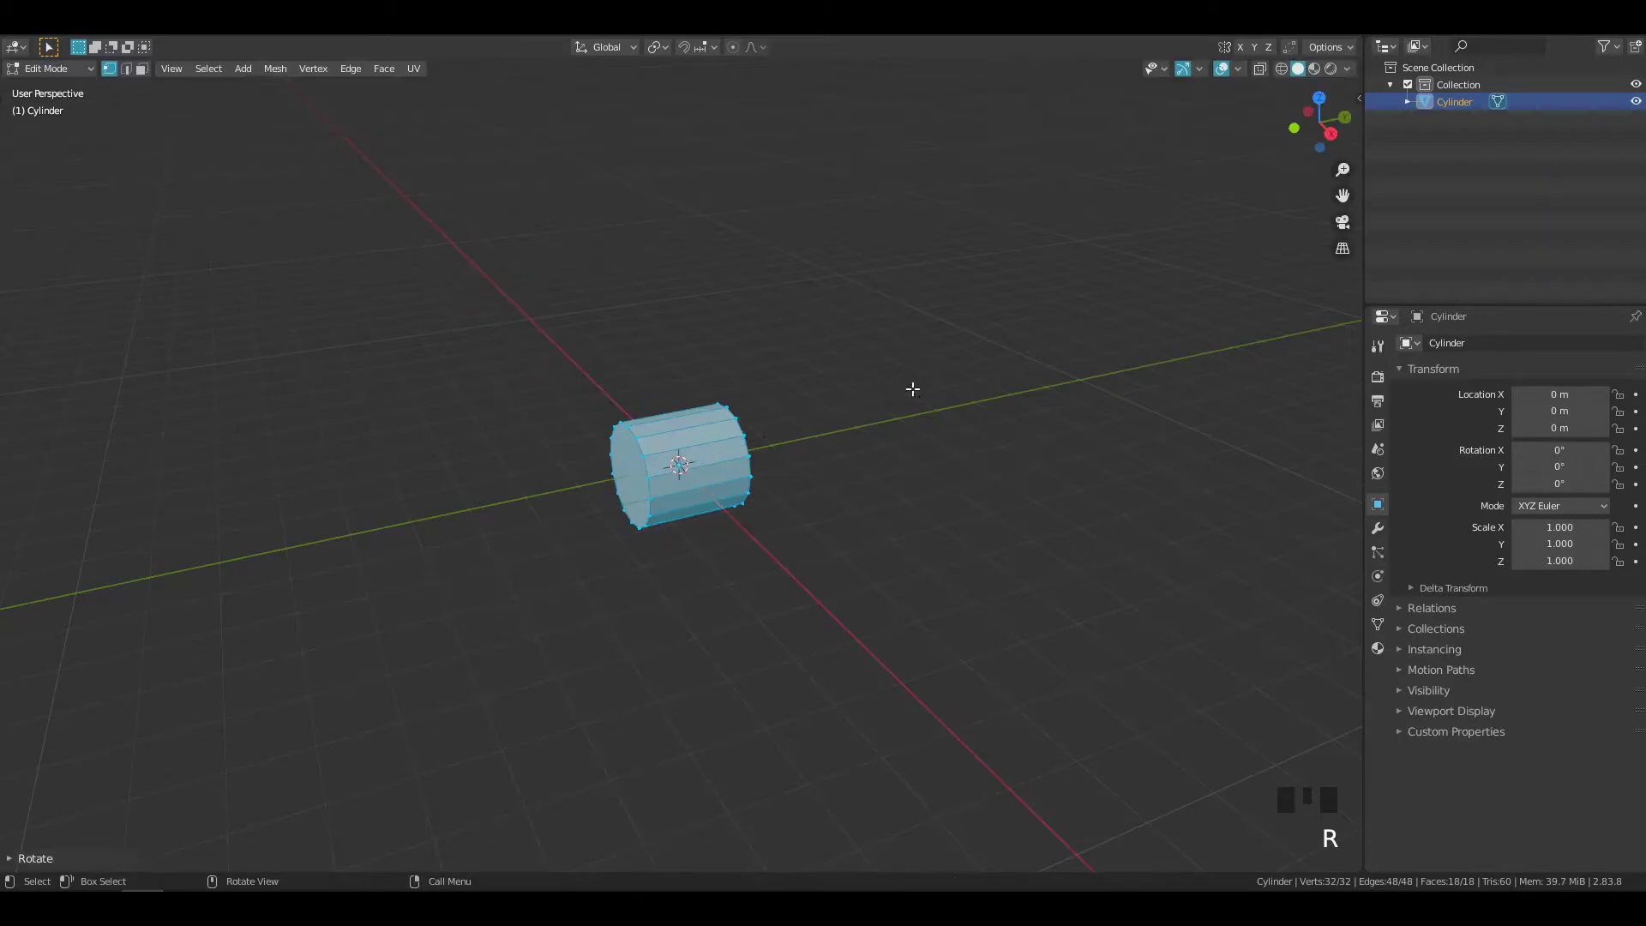
- Inset both end caps of the cylinder to leave a narrow ring of faces around each end
middle_click_drag(686, 460, 767, 471)
middle_click_drag(768, 471, 765, 392, "ctrl")
middle_click_drag(765, 392, 818, 390)
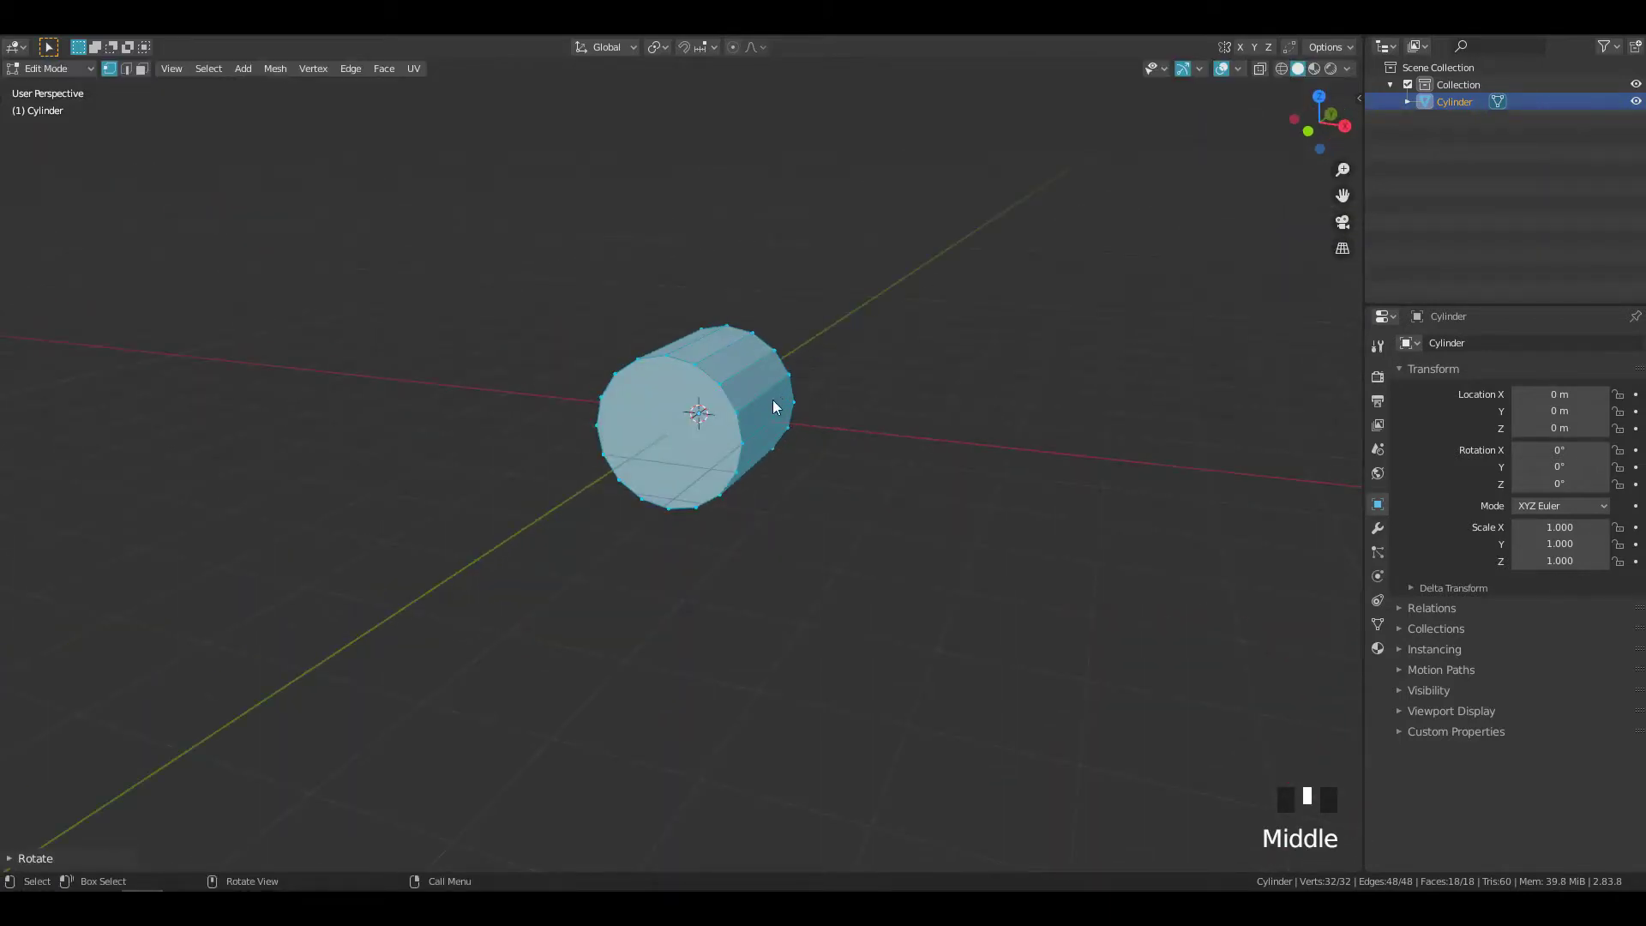
key("Tab")
middle_click_drag(773, 410, 792, 393, "shift")
left_click(716, 425)
middle_click_drag(947, 428, 905, 402)
left_click(749, 436, "shift")
key("i")
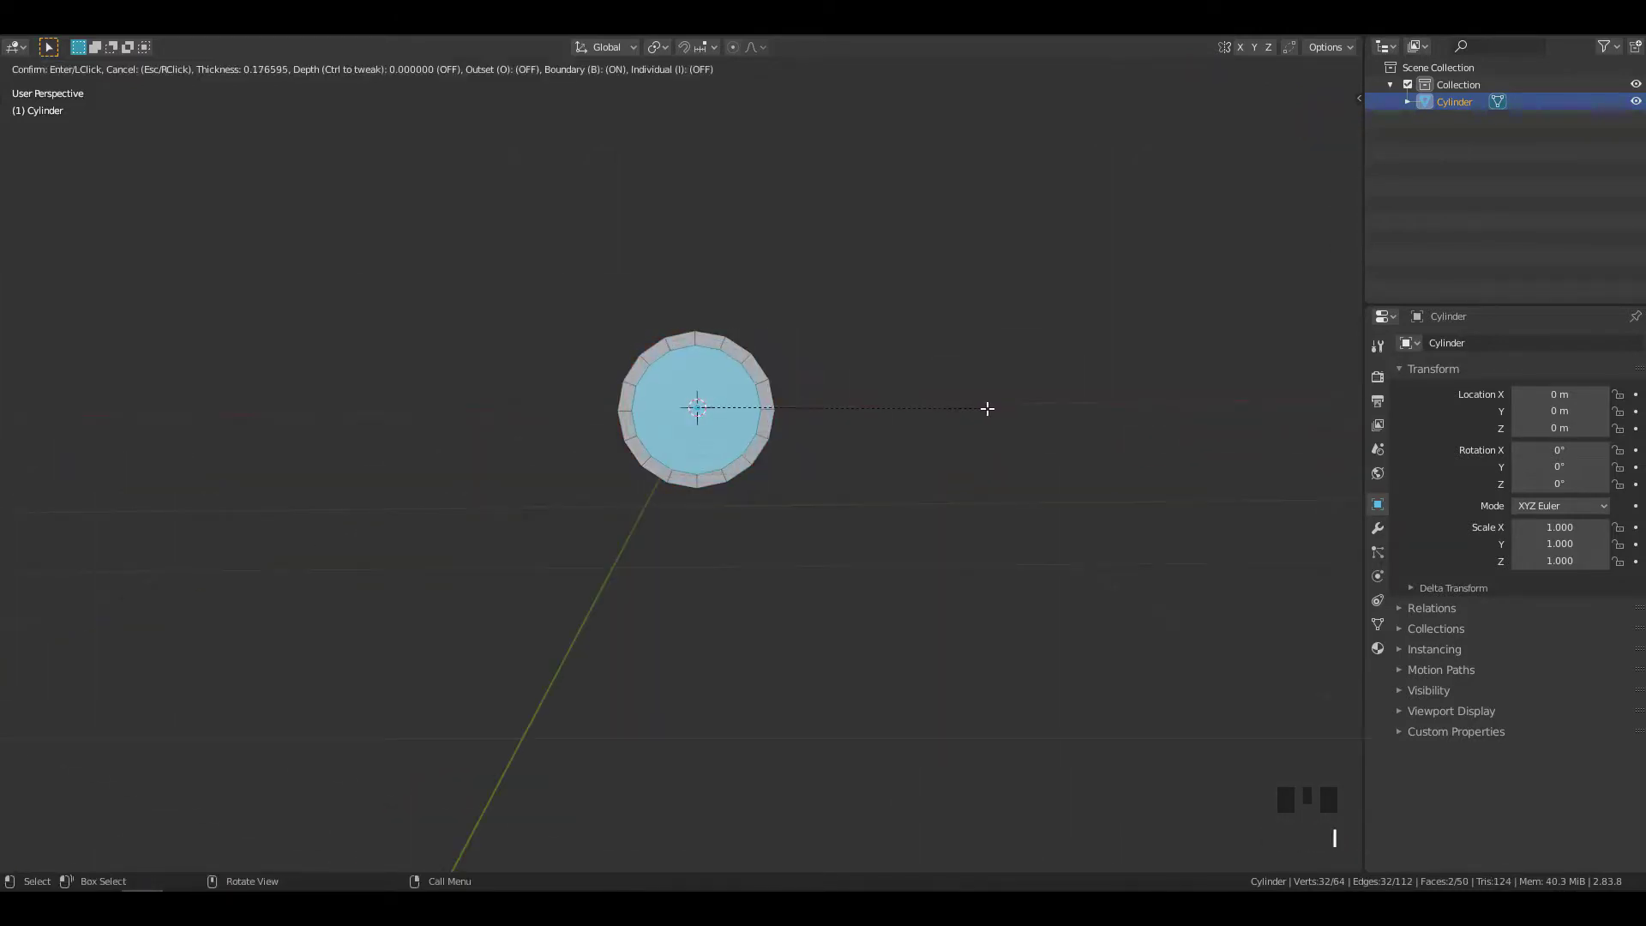
left_click(984, 411)
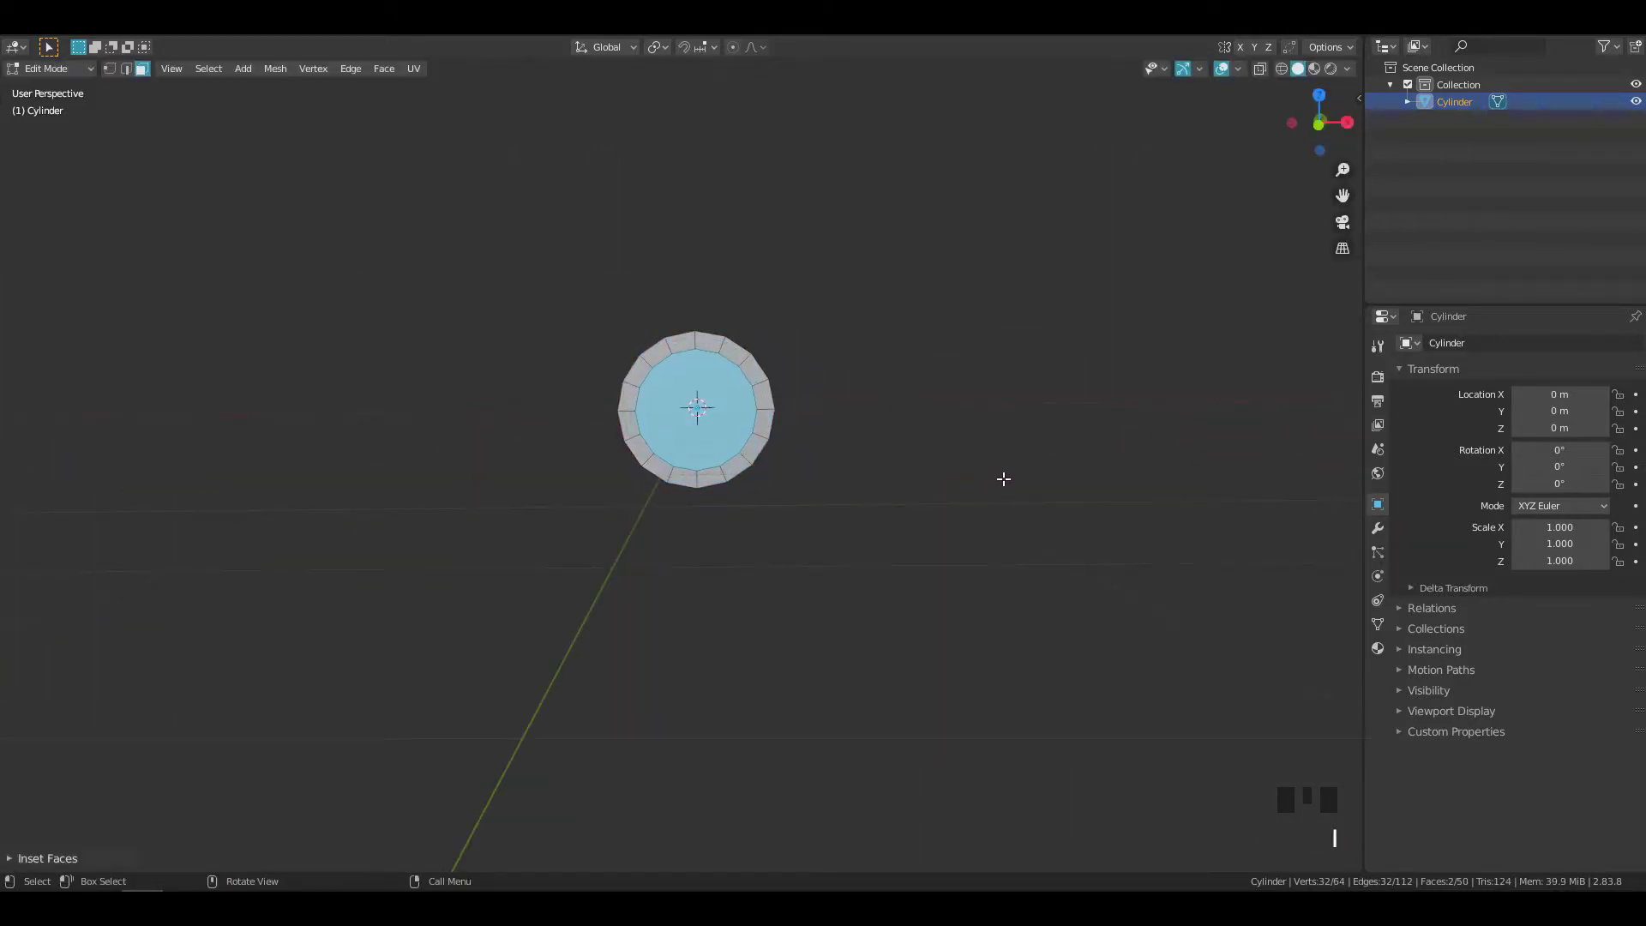
- Bridge the two inset cap faces with Bridge Edge Loops to hollow the cylinder into a tube
middle_click_drag(869, 448, 922, 466)
key("ctrl+e")
left_click(962, 468)
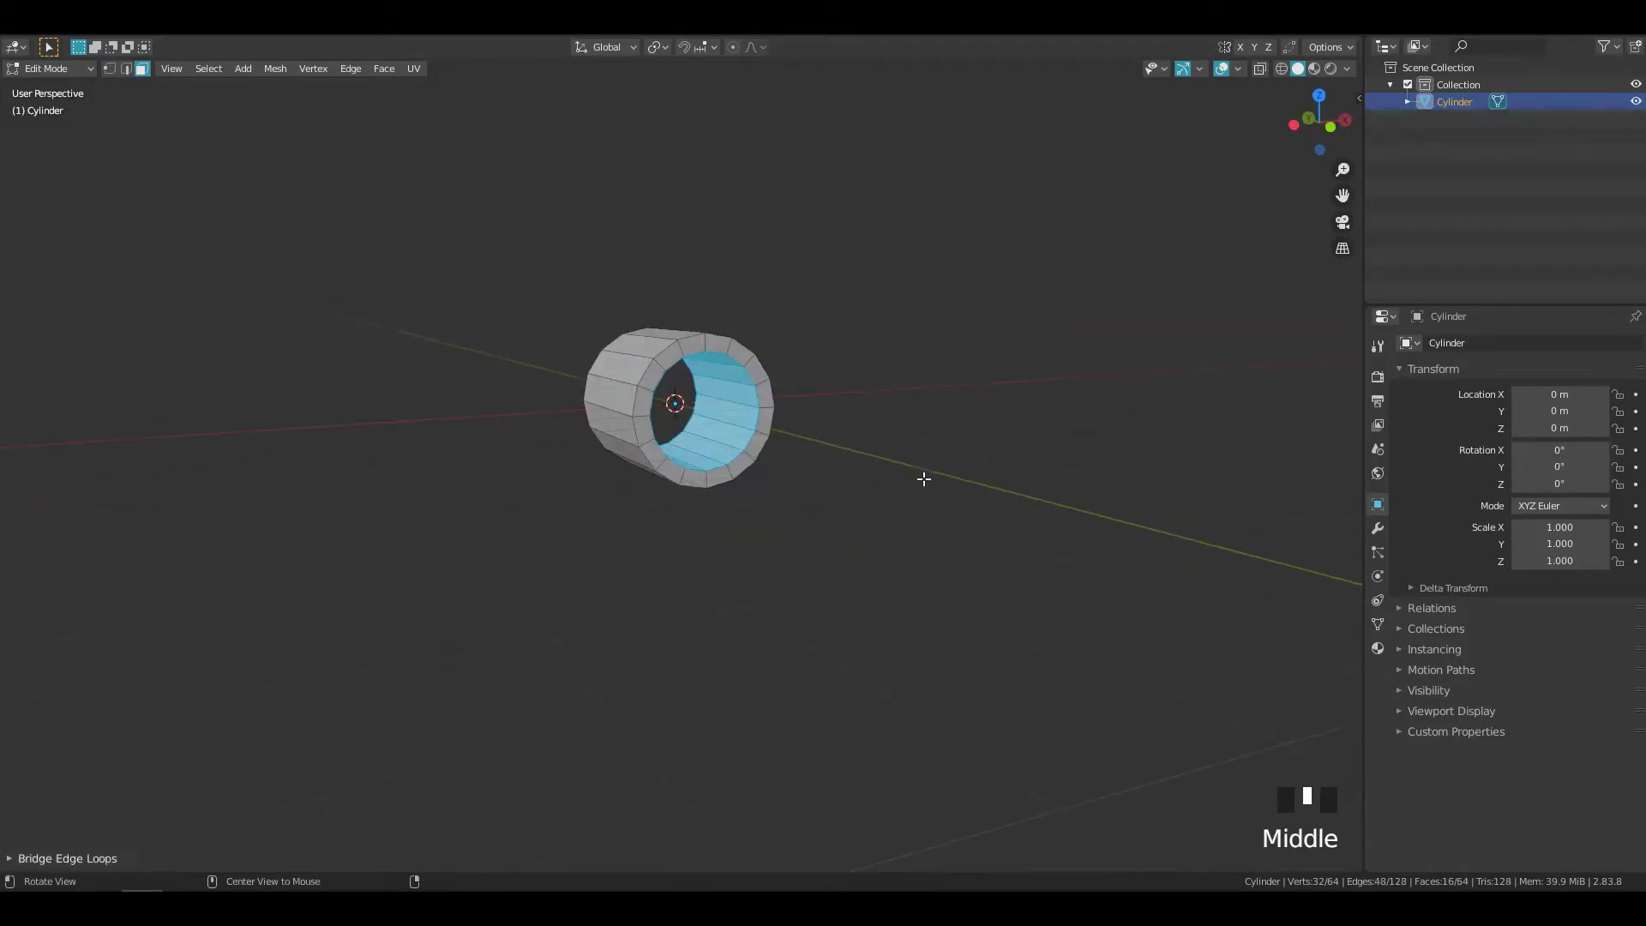
- Delete the vertices of the tube's lower half in the front wireframe view
key("grave")
key("z")
middle_click_drag(682, 465, 717, 412, "ctrl")
key("Tab")
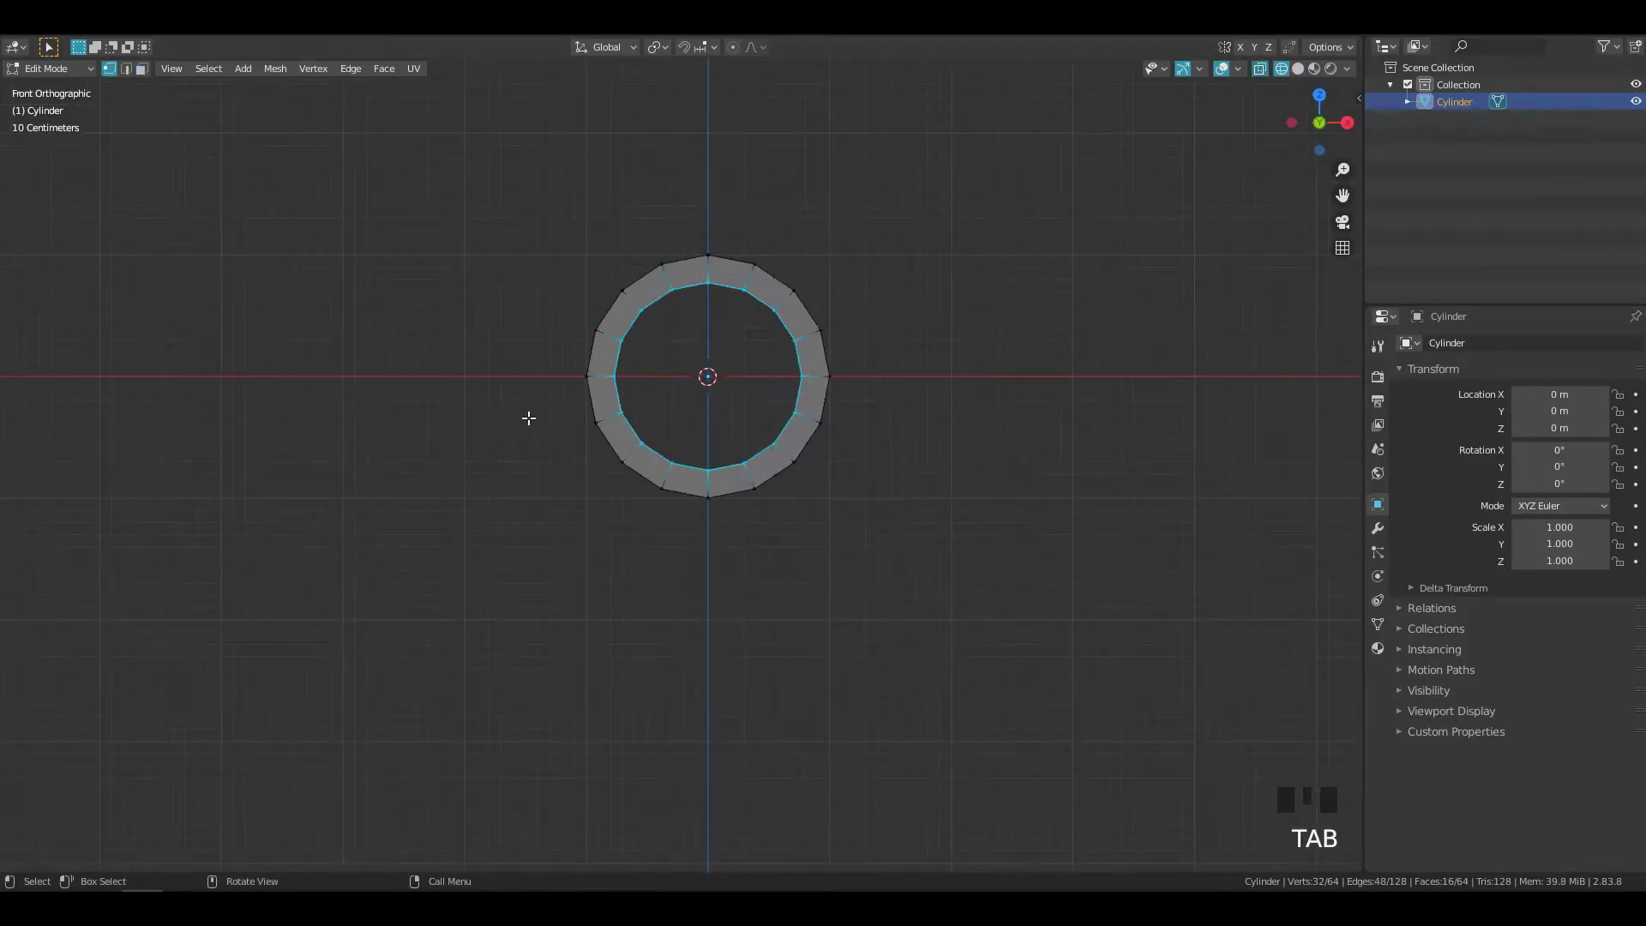
left_click_drag(515, 392, 1072, 565)
key("x")
left_click(1031, 269)
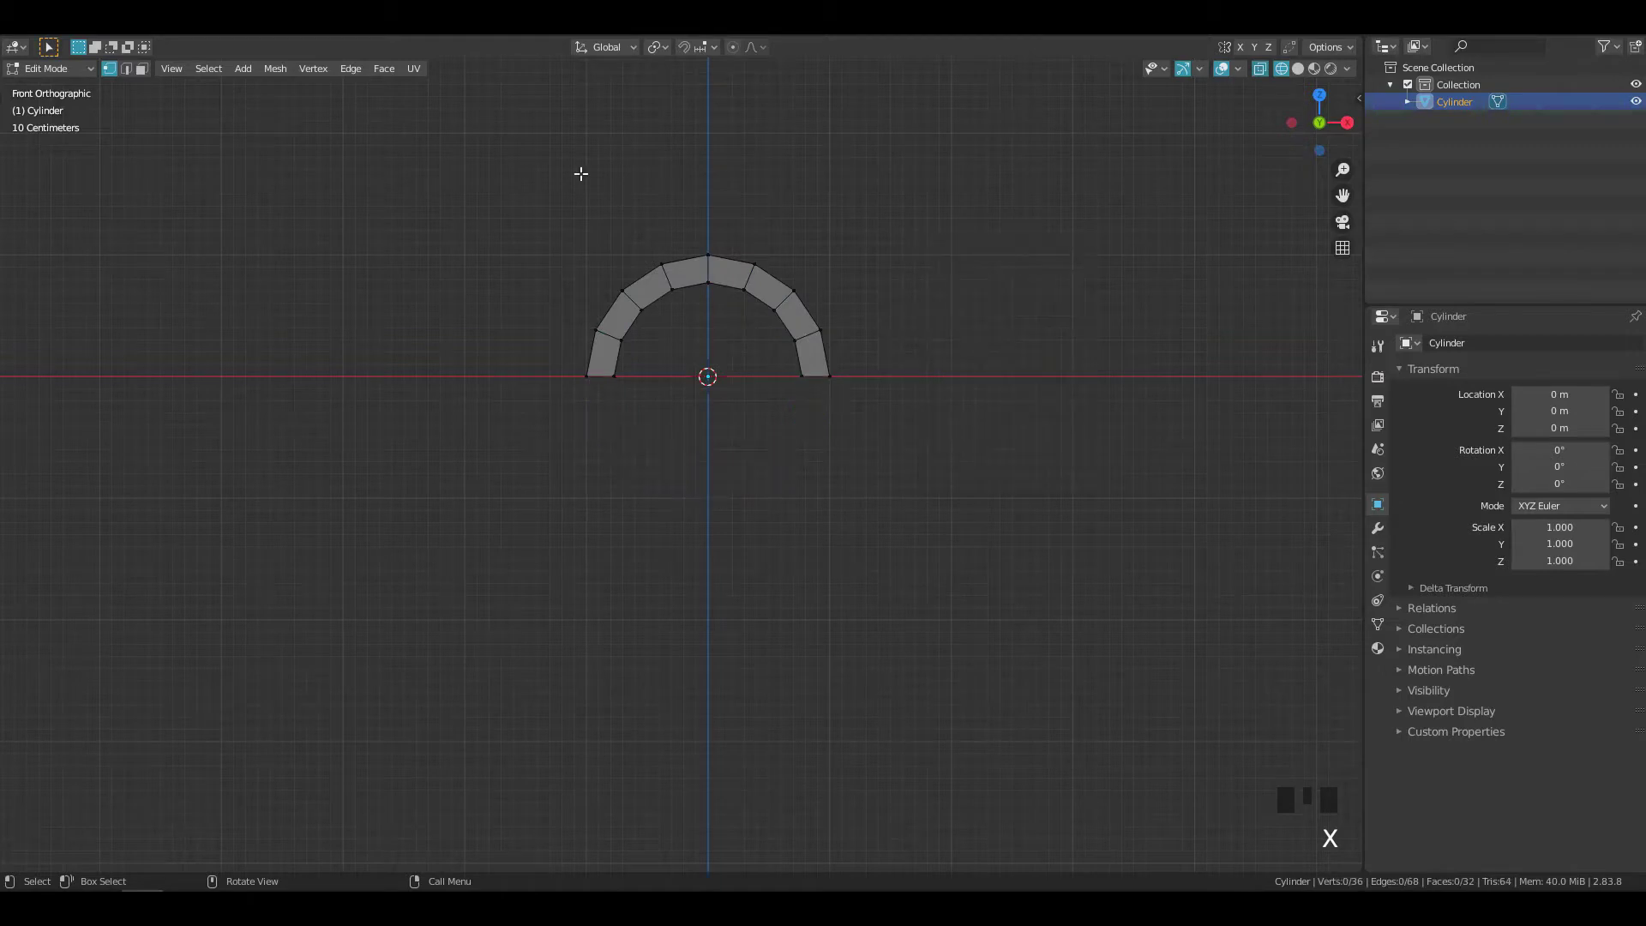
- Delete the vertices on the negative X side of the arch, leaving a quarter tube
left_click_drag(579, 174, 685, 488)
key("x")
left_click(852, 326)
- Return to solid shading and fill the open lower end of the quarter tube with a face
mouse_move(852, 326)
middle_mouse_down("shift")
mouse_move(863, 352)
mouse_move(855, 331)
mouse_move(874, 342)
middle_mouse_up("shift")
key("z")
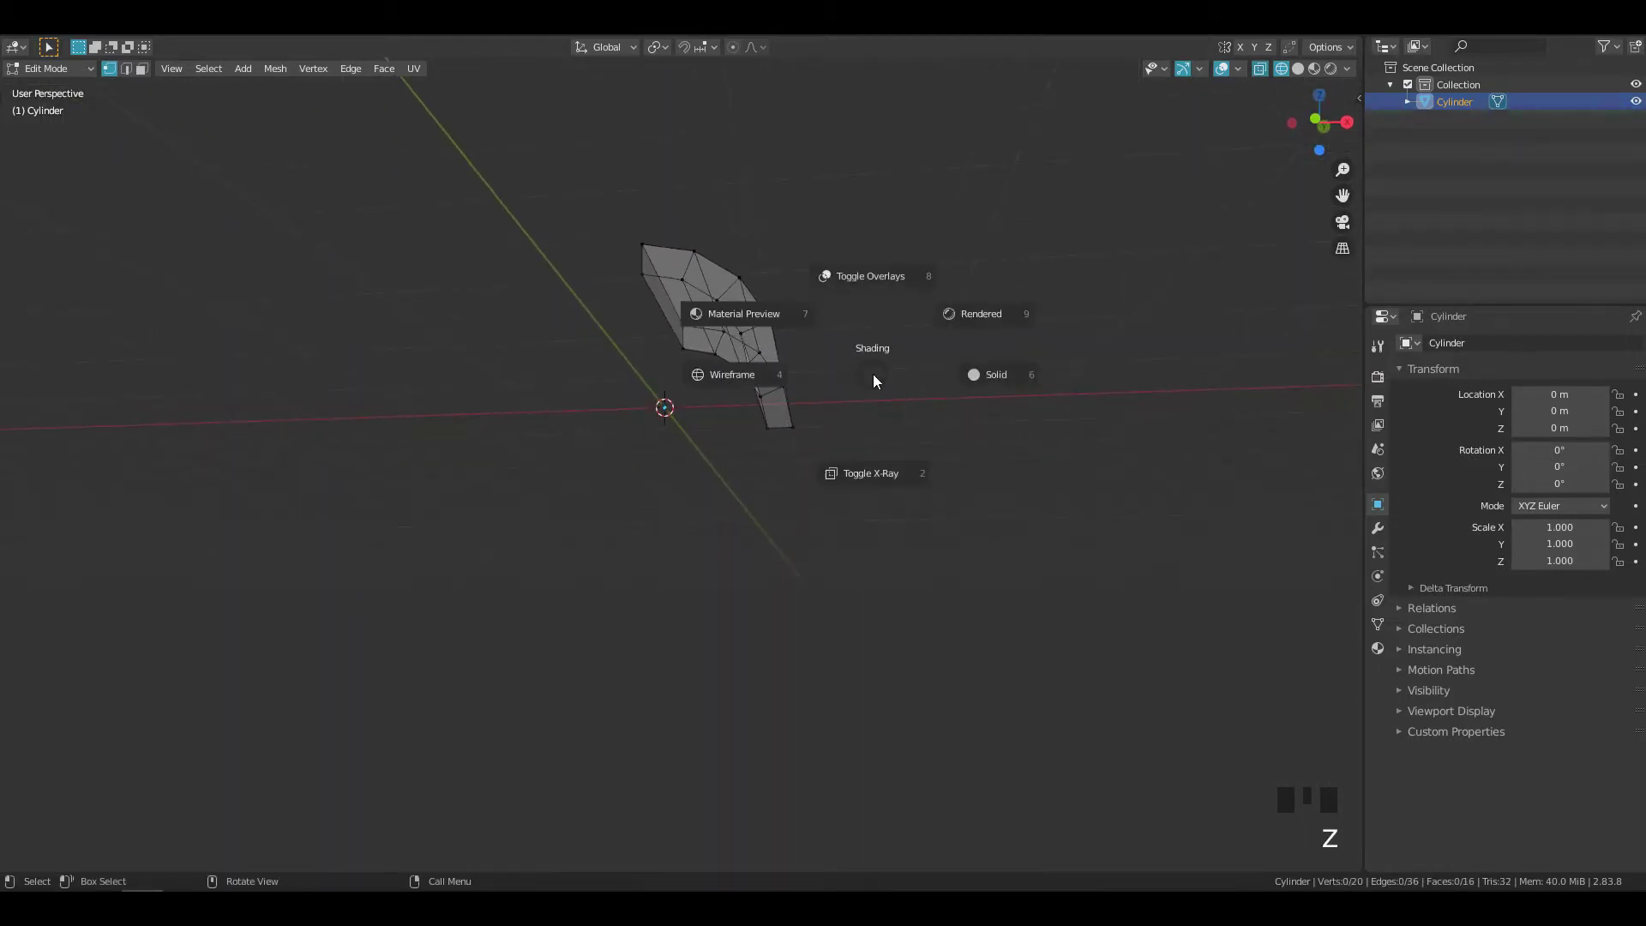
left_click(986, 384)
mouse_move(985, 384)
middle_mouse_down()
mouse_move(783, 359)
mouse_move(815, 382)
mouse_move(791, 441)
mouse_move(812, 467)
middle_mouse_up()
double_click(766, 364)
key("f")
key("Tab")
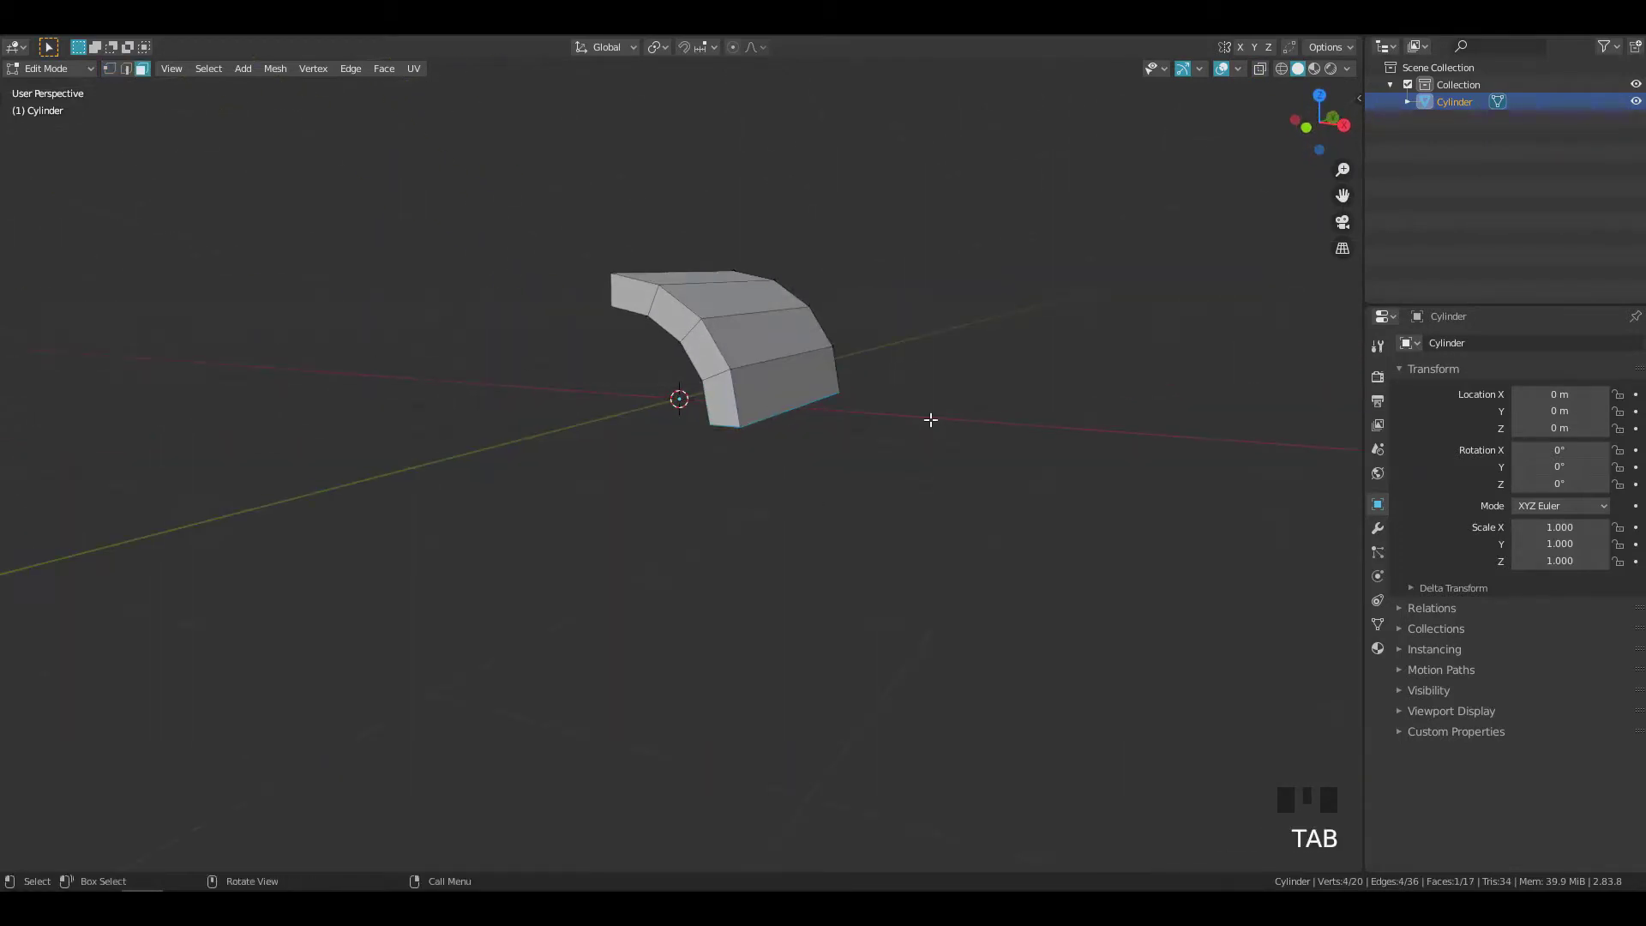
- Extrude the lowest outer side face of the quarter tube about 1.7 m along the X axis
left_click(777, 386)
middle_click_drag(777, 385, 820, 521)
key("grave")
middle_click_drag(769, 372, 727, 366, "shift")
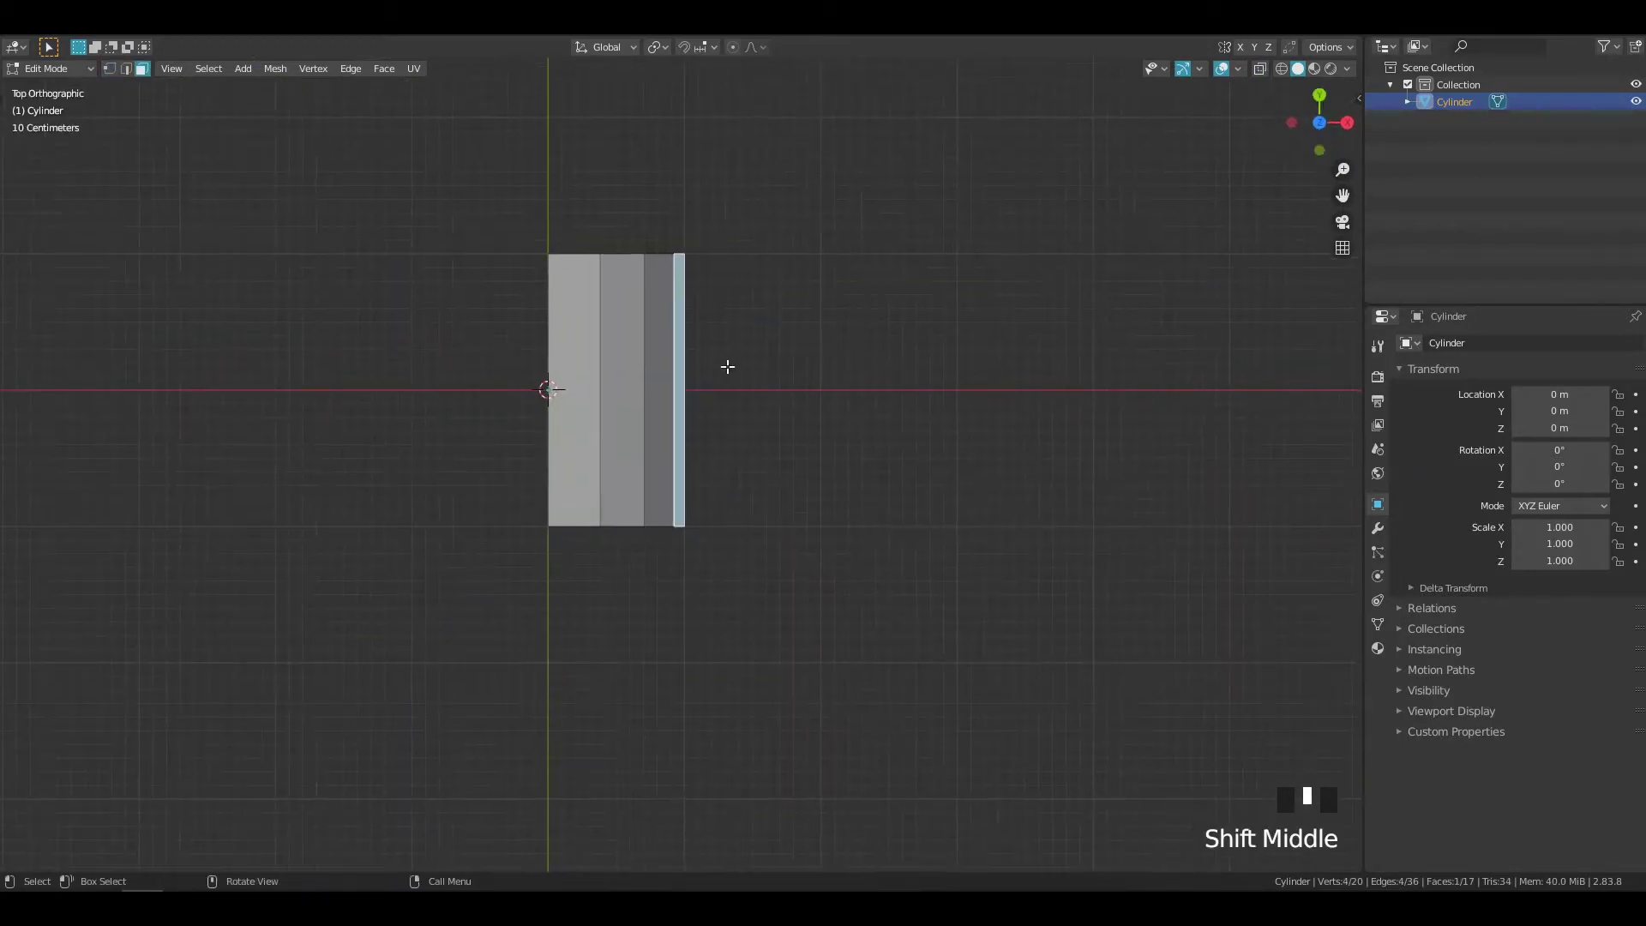
key("e")
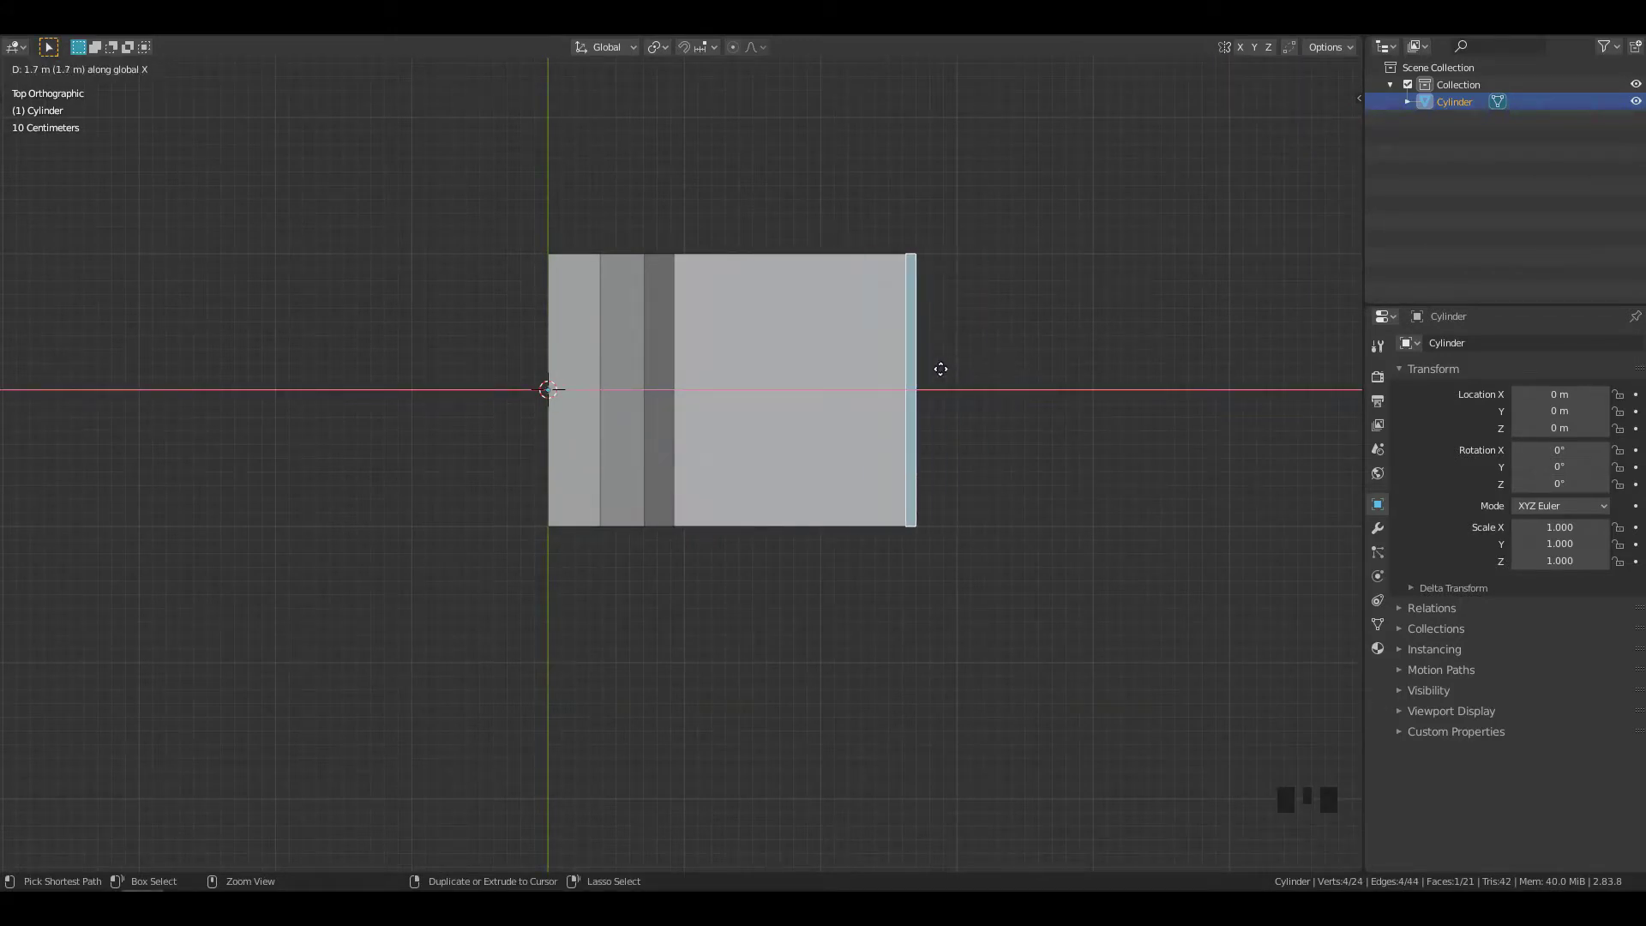
left_click(900, 375)
key("alt+a")
middle_click_drag(999, 396, 820, 446)
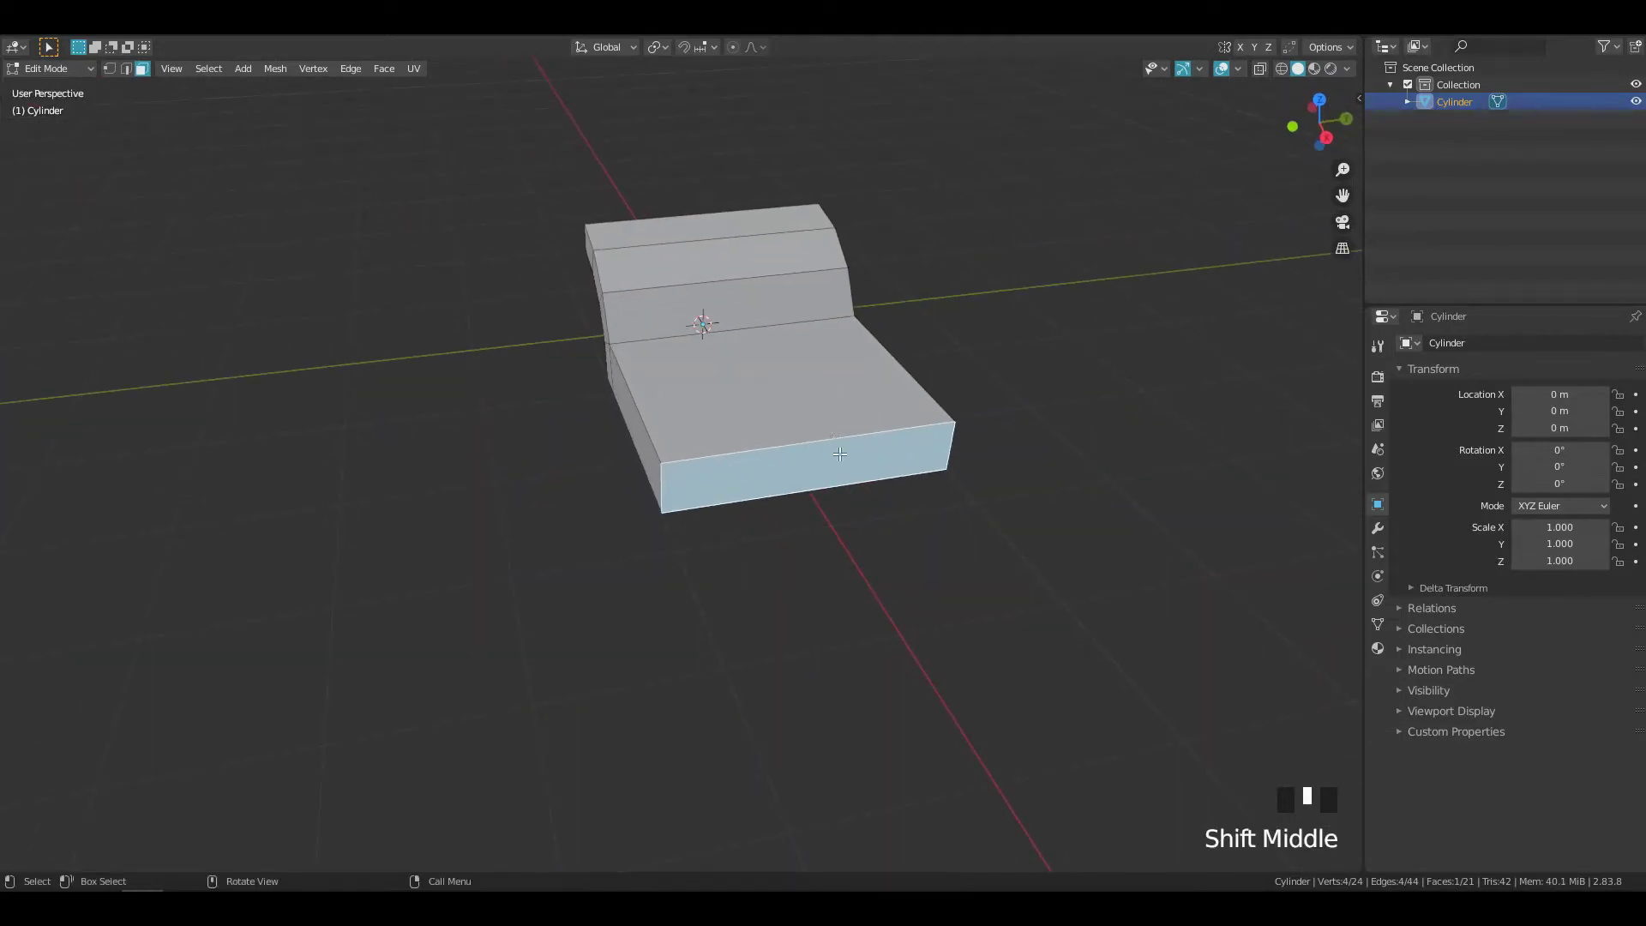
- Bevel the two vertical corner edges at the flange's free end with 3 segments and a width of about 0.87 m
key("Tab")
left_click_drag(804, 390, 845, 569, "ctrl")
middle_click_drag(896, 566, 888, 548)
middle_click_drag(887, 549, 874, 461, "ctrl")
middle_click_drag(874, 460, 934, 467, "shift")
key("ctrl+b")
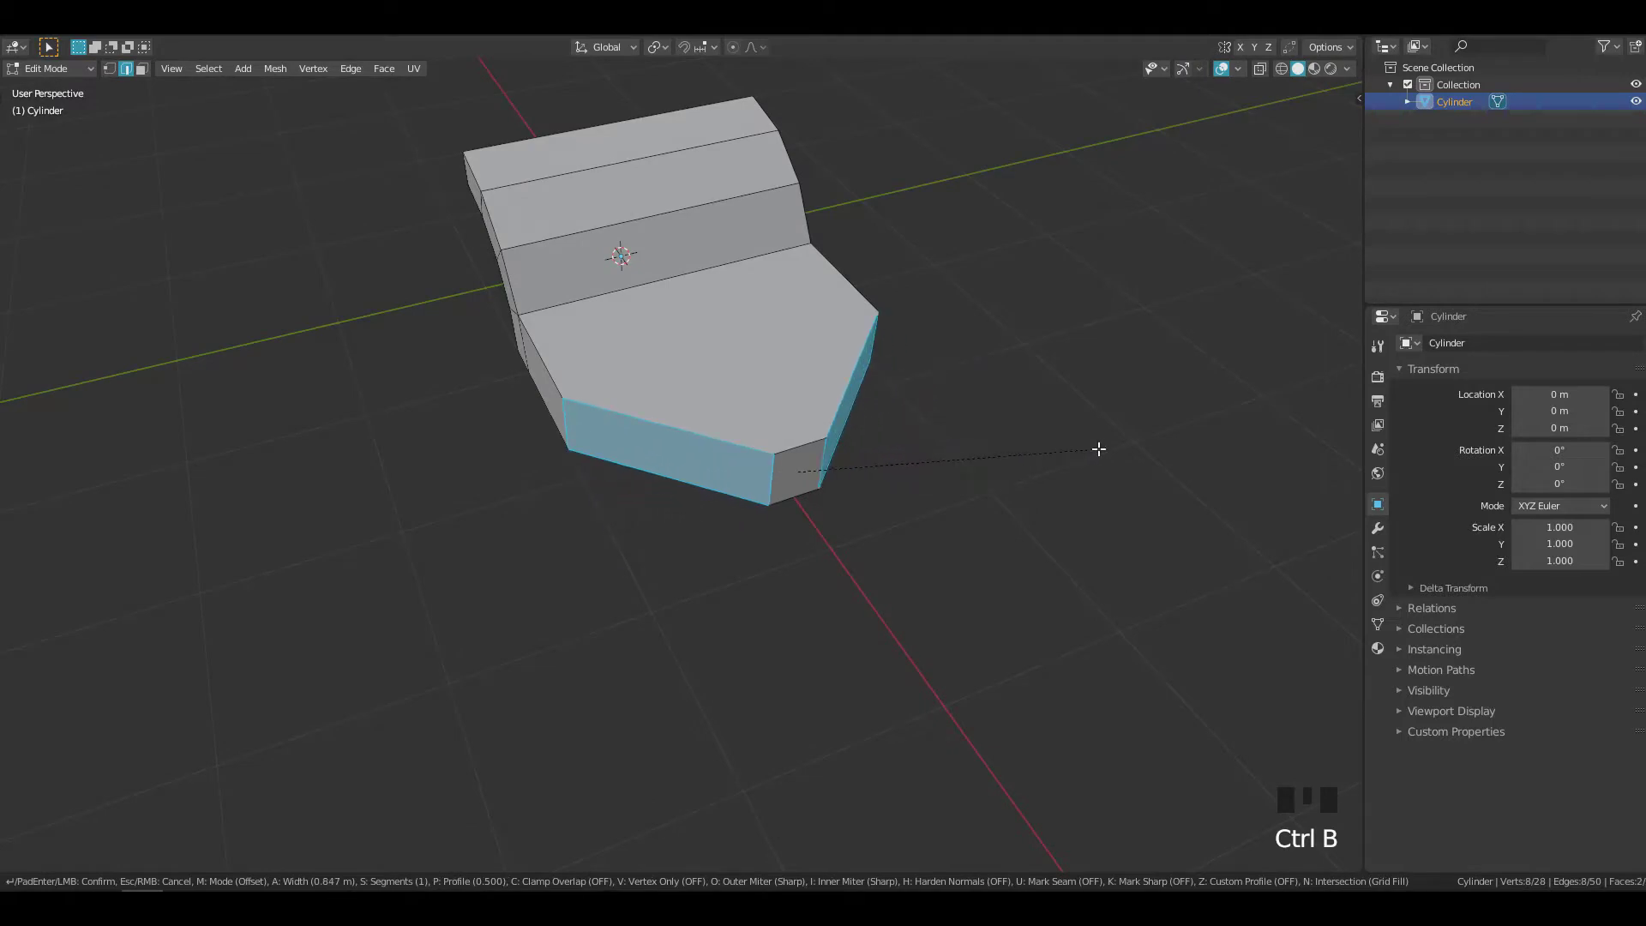
scroll(1099, 449, "up", 2)
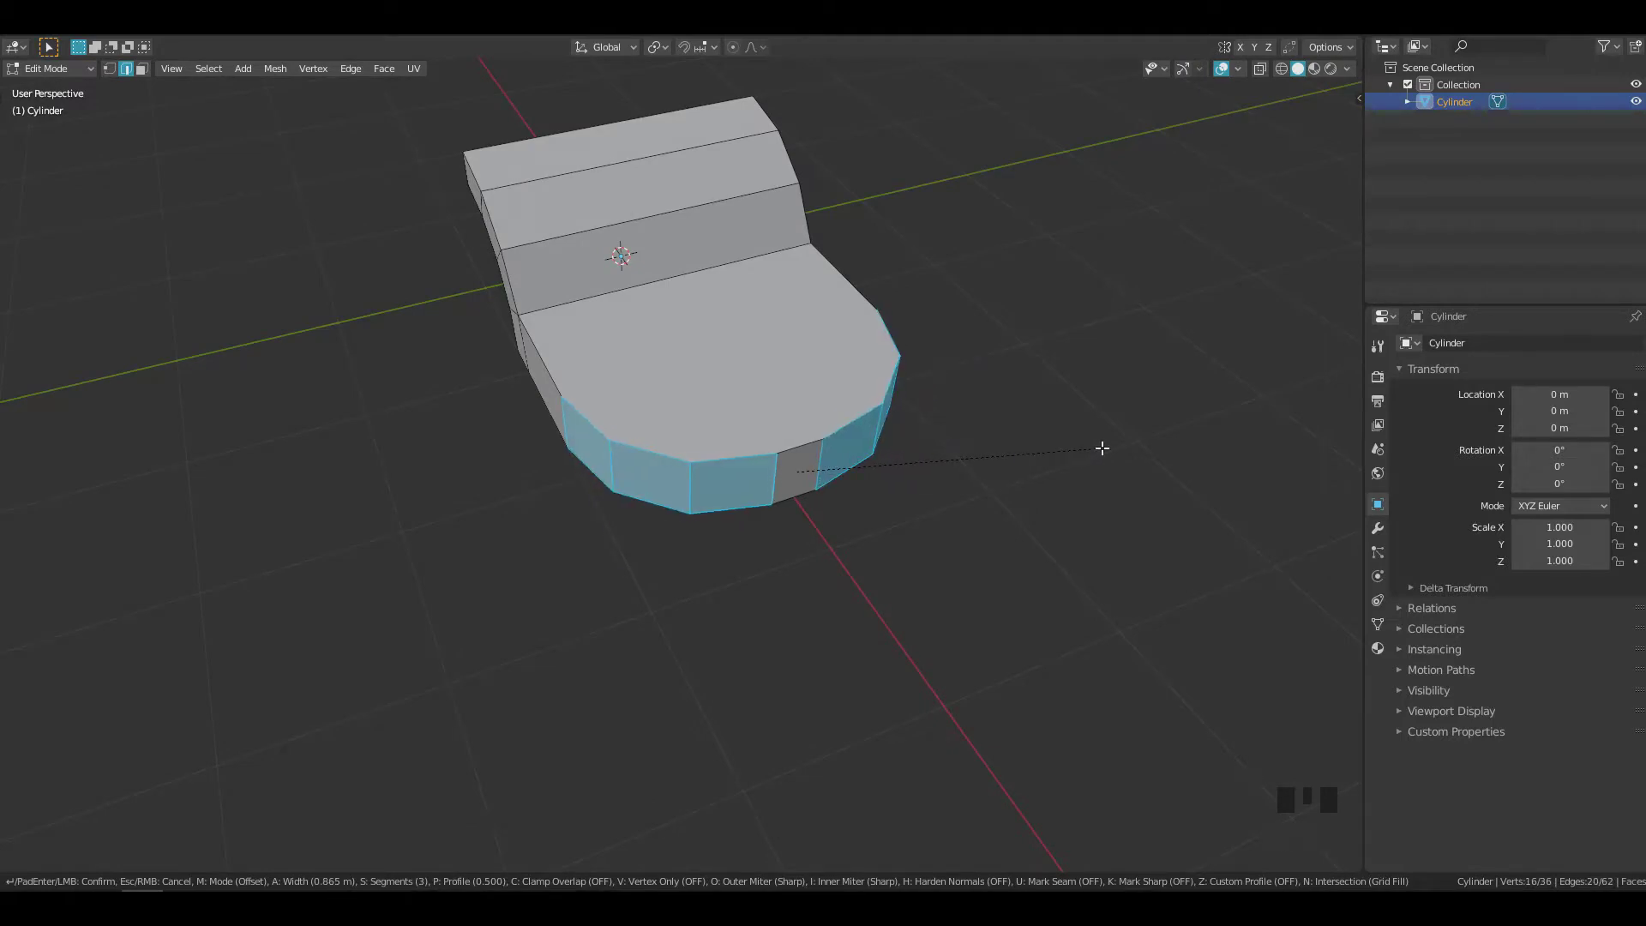
left_click(1102, 449)
- Connect the opposite vertices of the rounded corners with three straight edges across the flange's top face
middle_click_drag(892, 448, 845, 430)
middle_click_drag(697, 438, 759, 490)
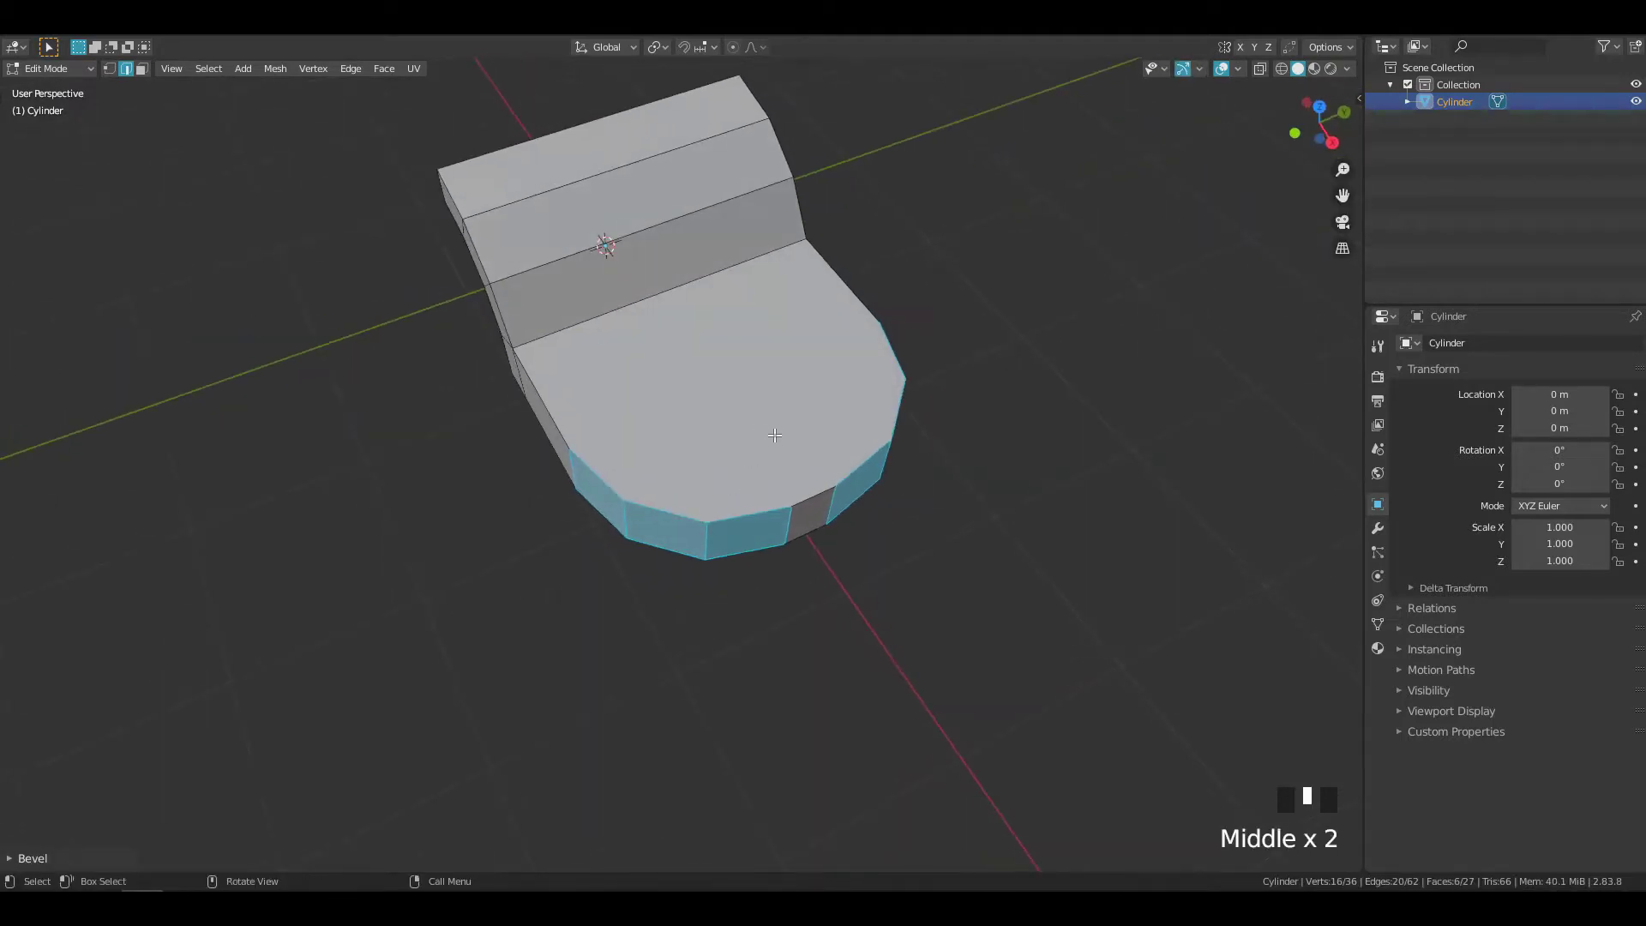
key("Tab")
left_click(856, 323)
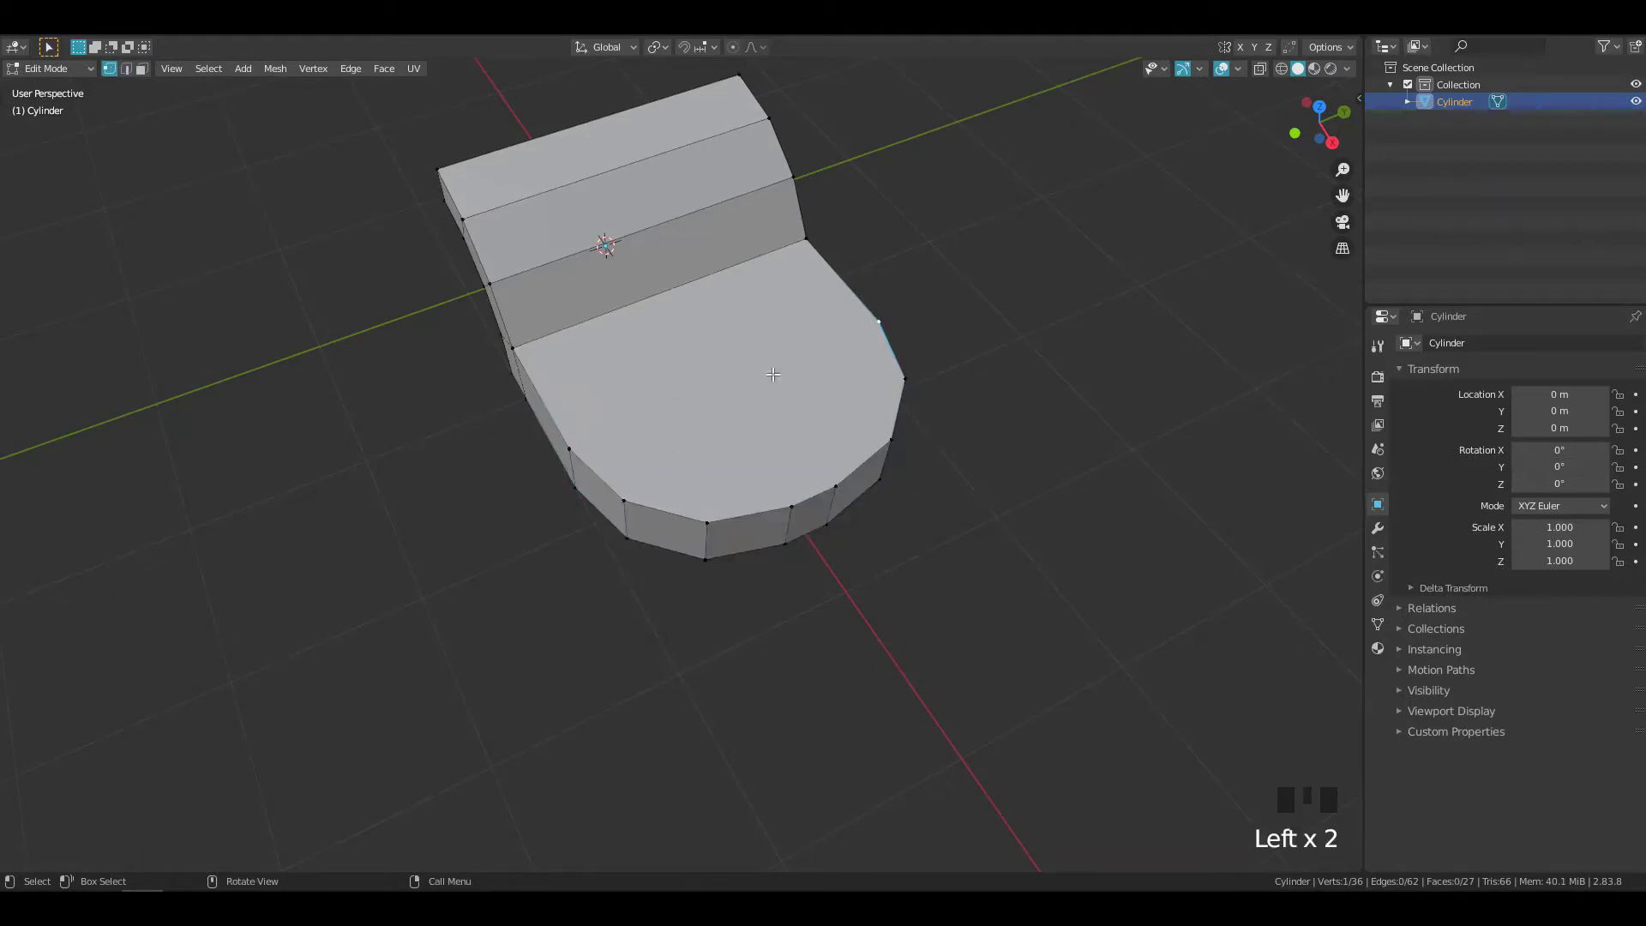
key("2")
left_click(885, 386, "shift")
key("2")
left_click(706, 516)
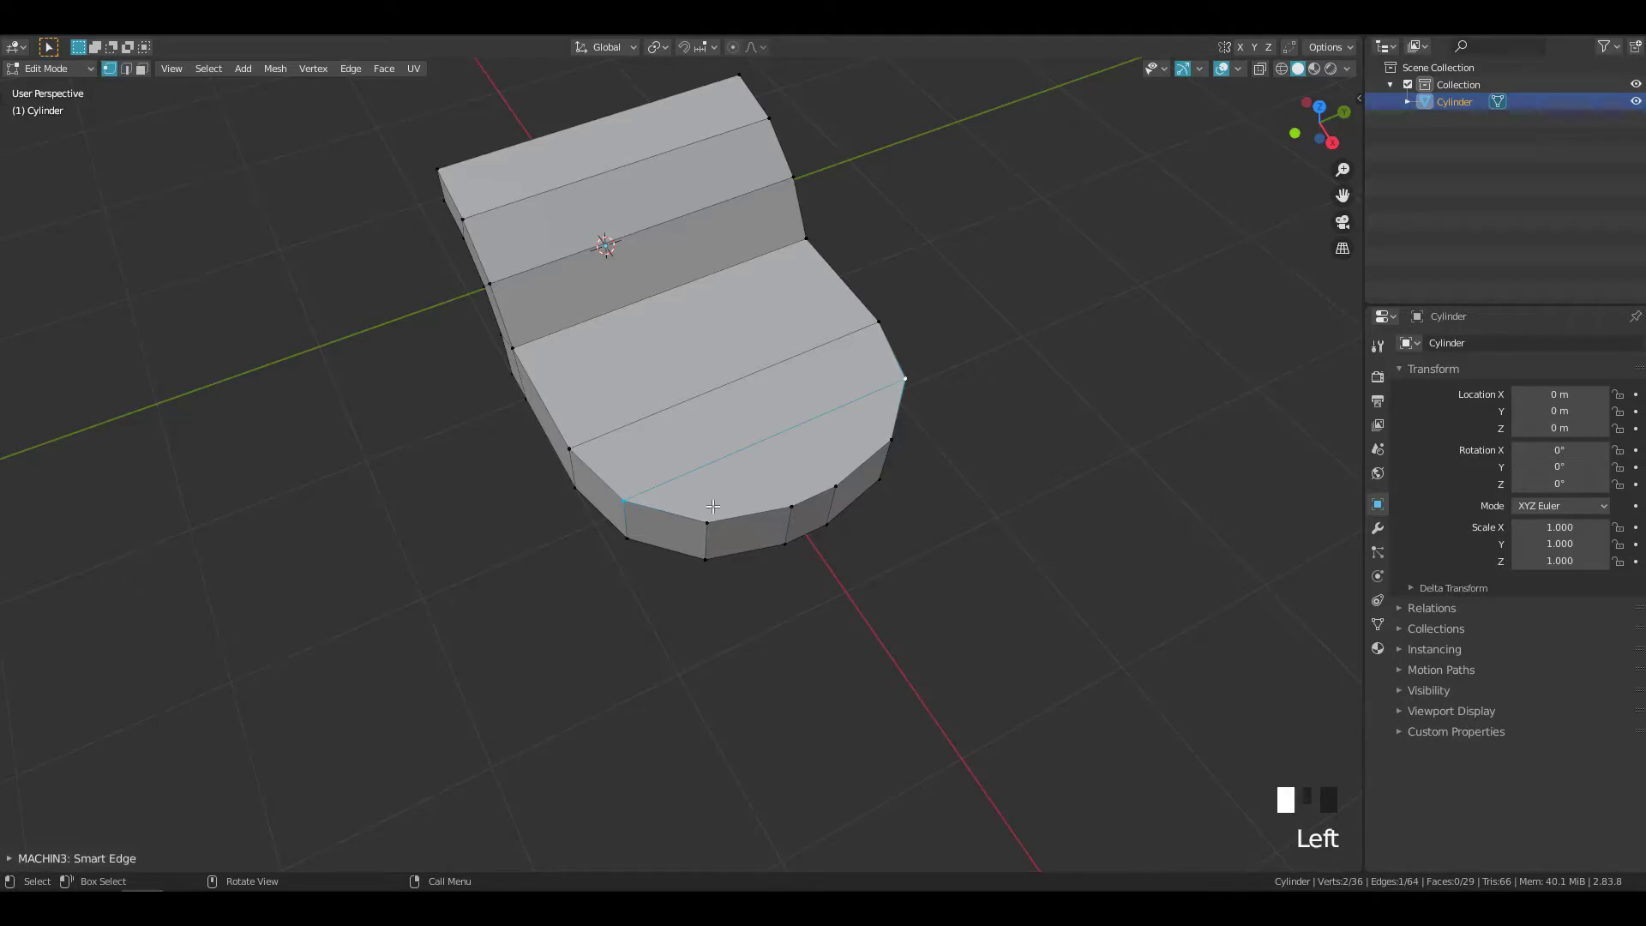
left_click(872, 455, "shift")
key("2")
- Connect the matching opposite corner vertices with three straight edges across the flange's underside
middle_click_drag(870, 458, 775, 360)
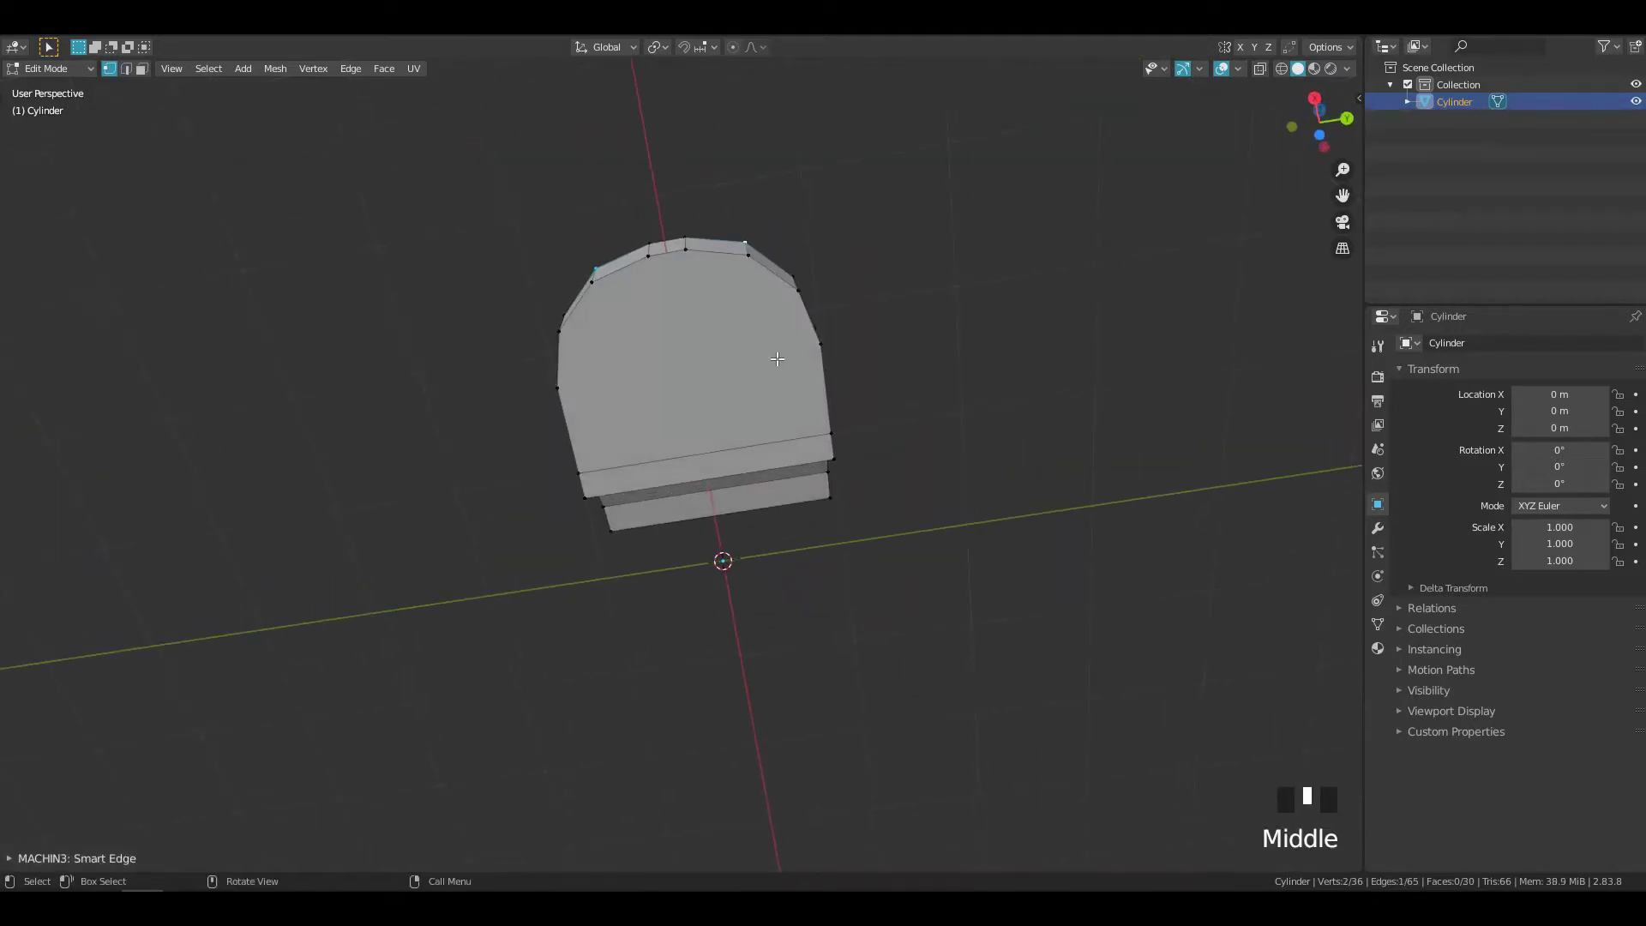
left_click(677, 382)
left_click(585, 398, "shift")
key("2")
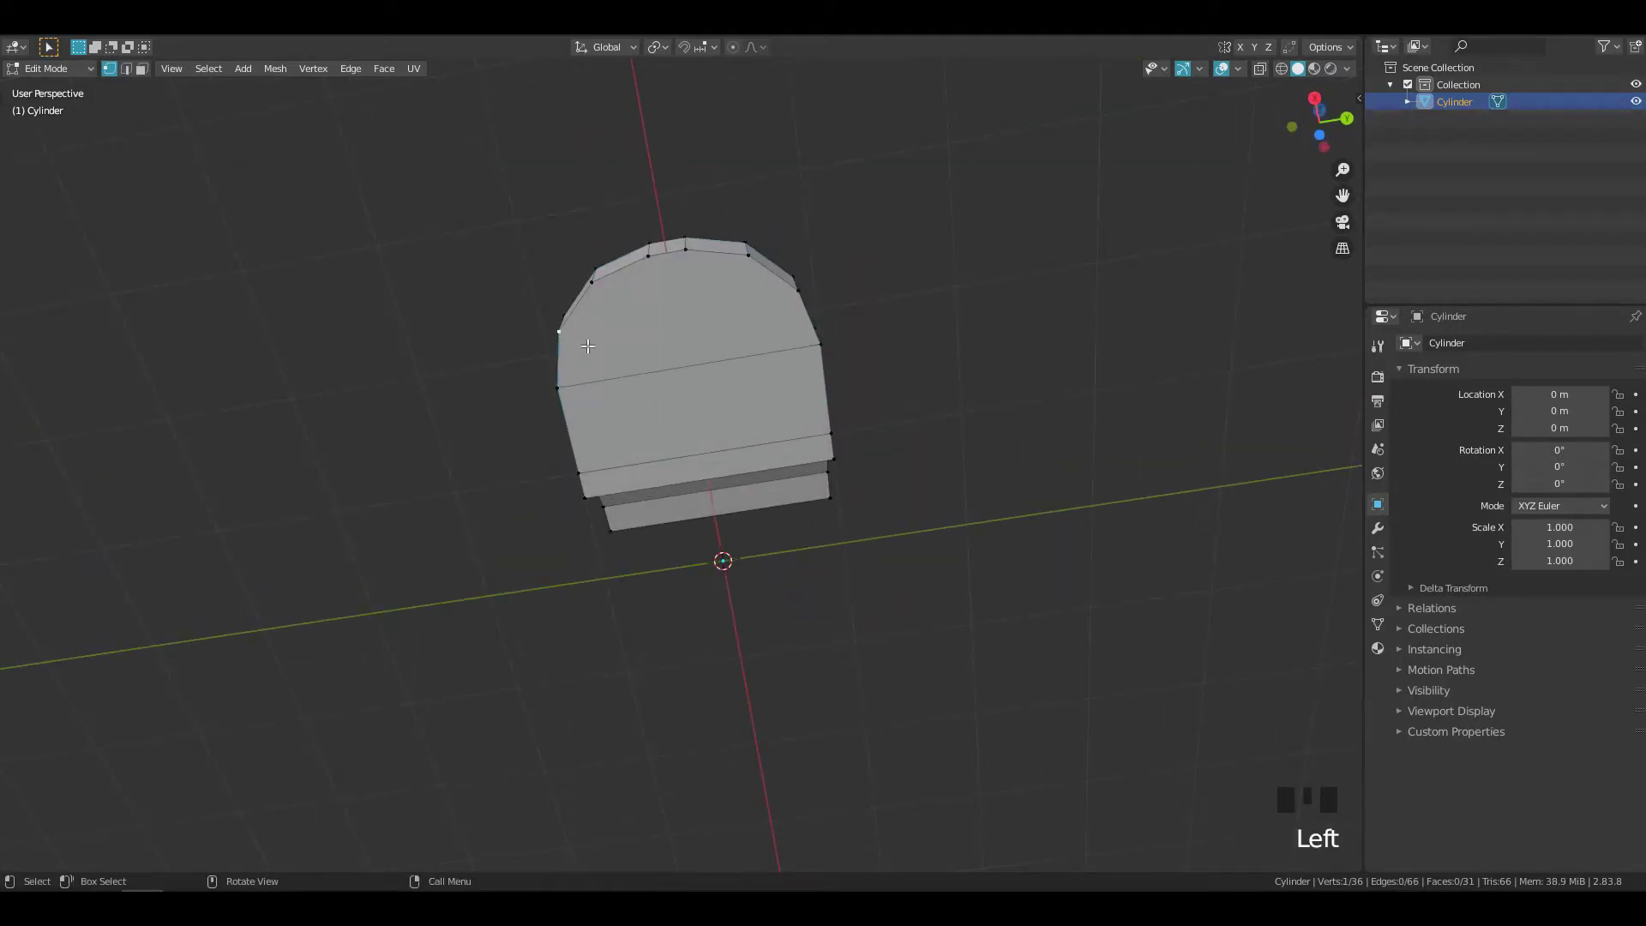
key("2")
left_click(744, 264)
left_click(573, 302, "shift")
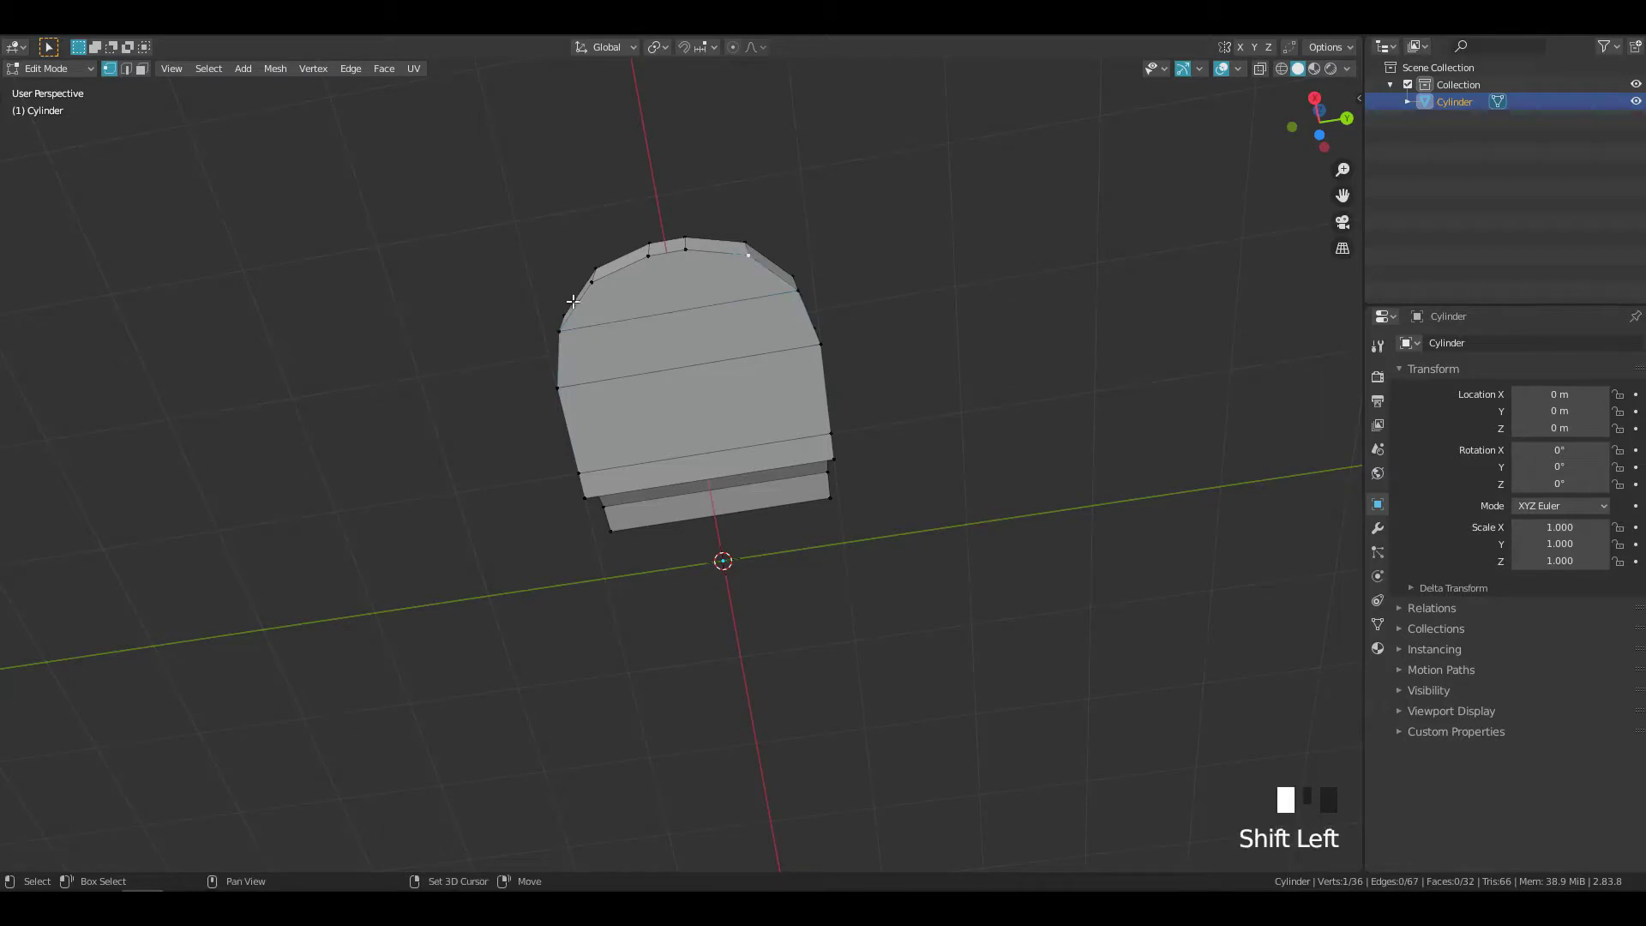
key("ctrl+z")
key("2")
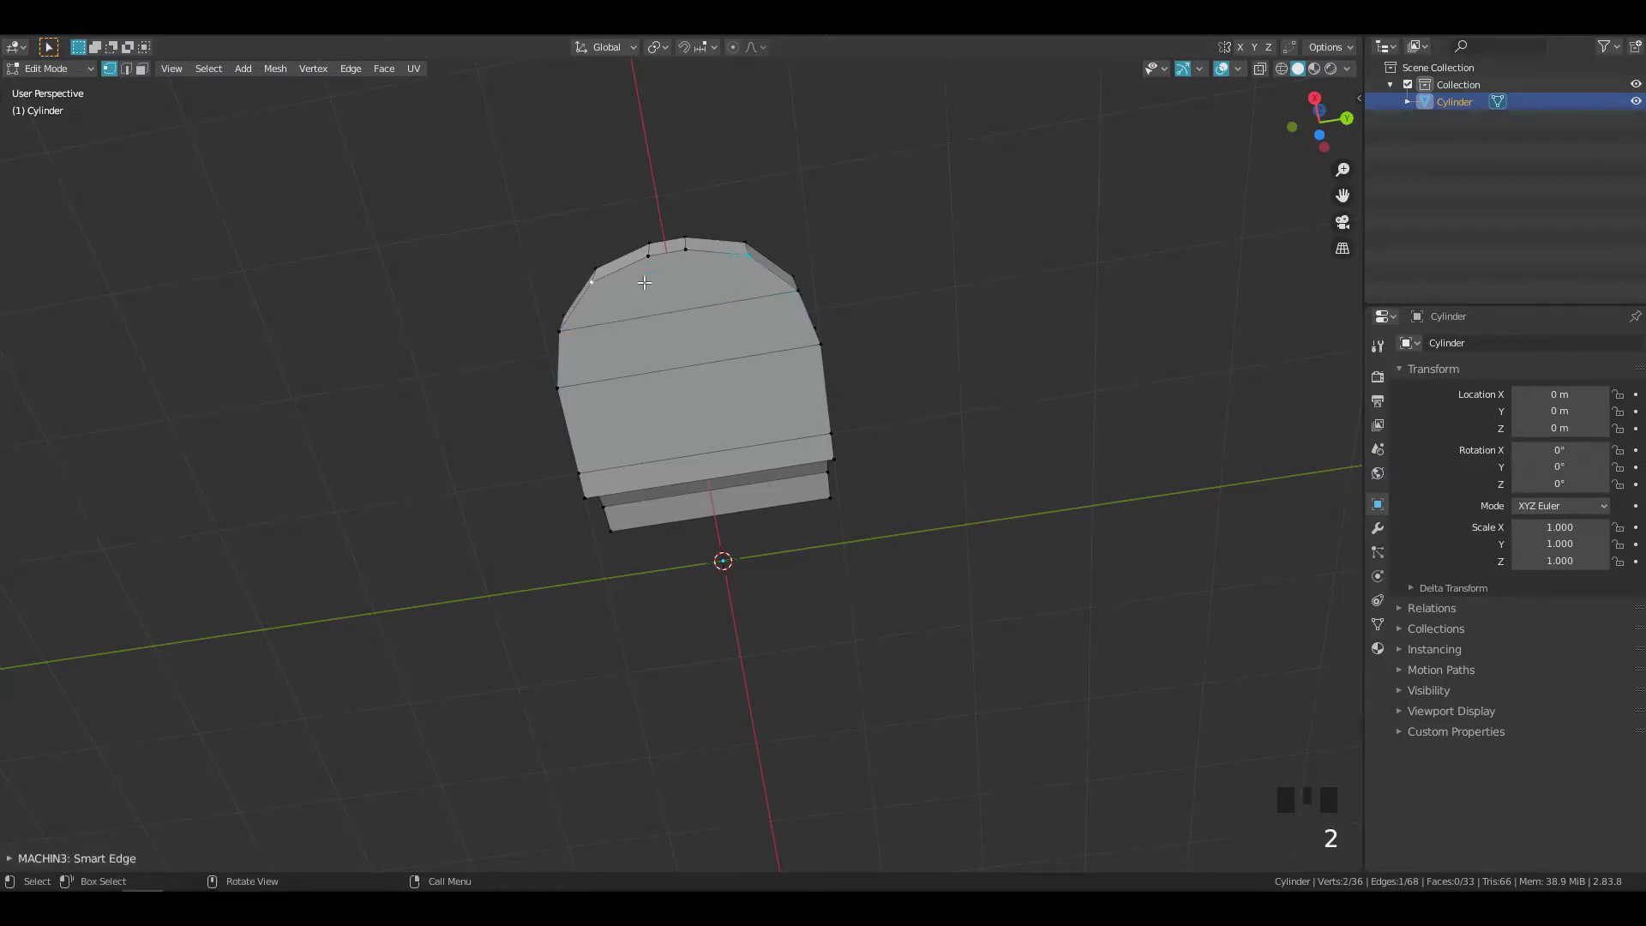
middle_click_drag(626, 283, 776, 452)
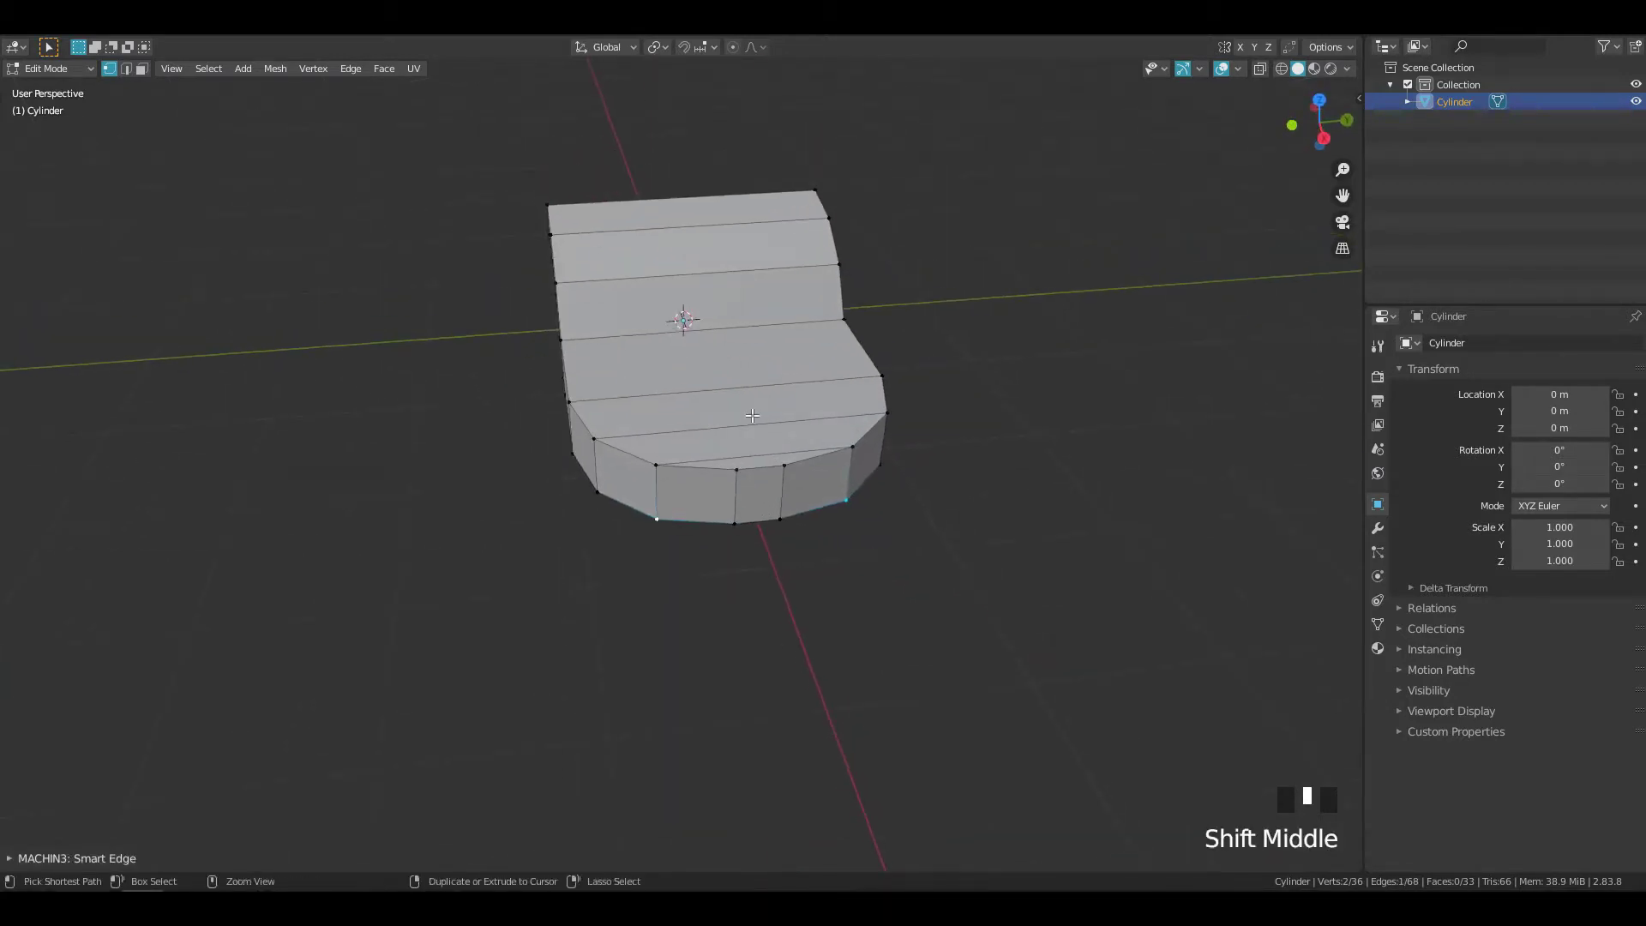
key("ctrl+r")
left_click(736, 336)
middle_click_drag(736, 335, 758, 423, "shift")
key("ctrl+z")
- Add a second cylinder to the mesh from the front view and rotate it 90 degrees about the X axis
key("grave")
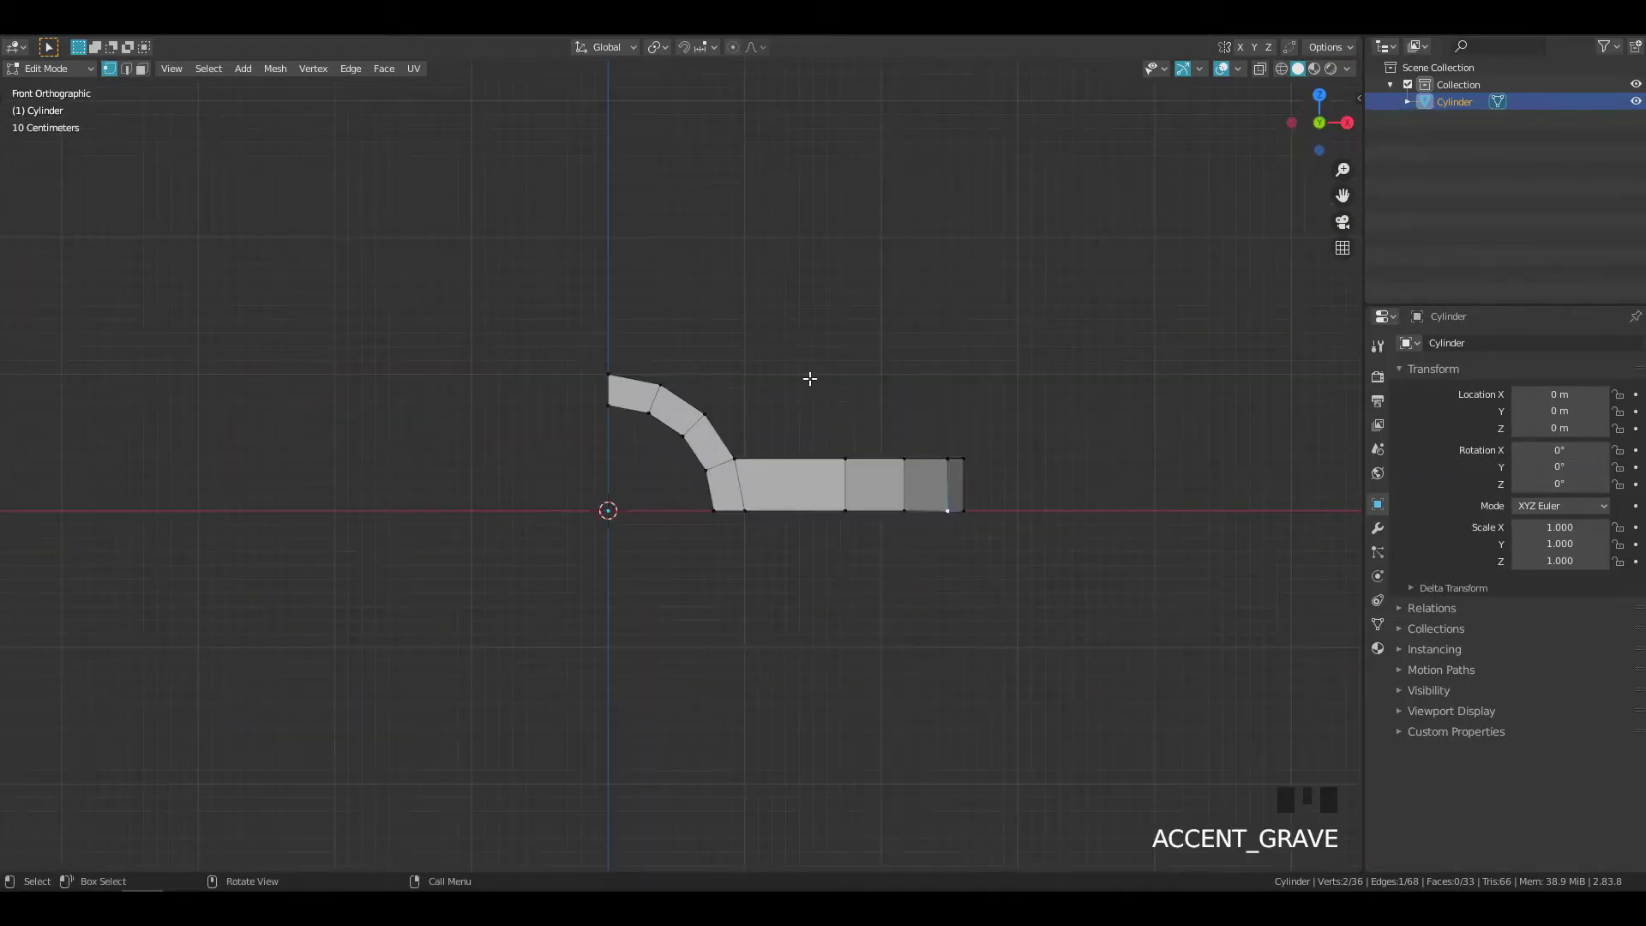
key("shift+a")
left_click(809, 378)
type("rx")
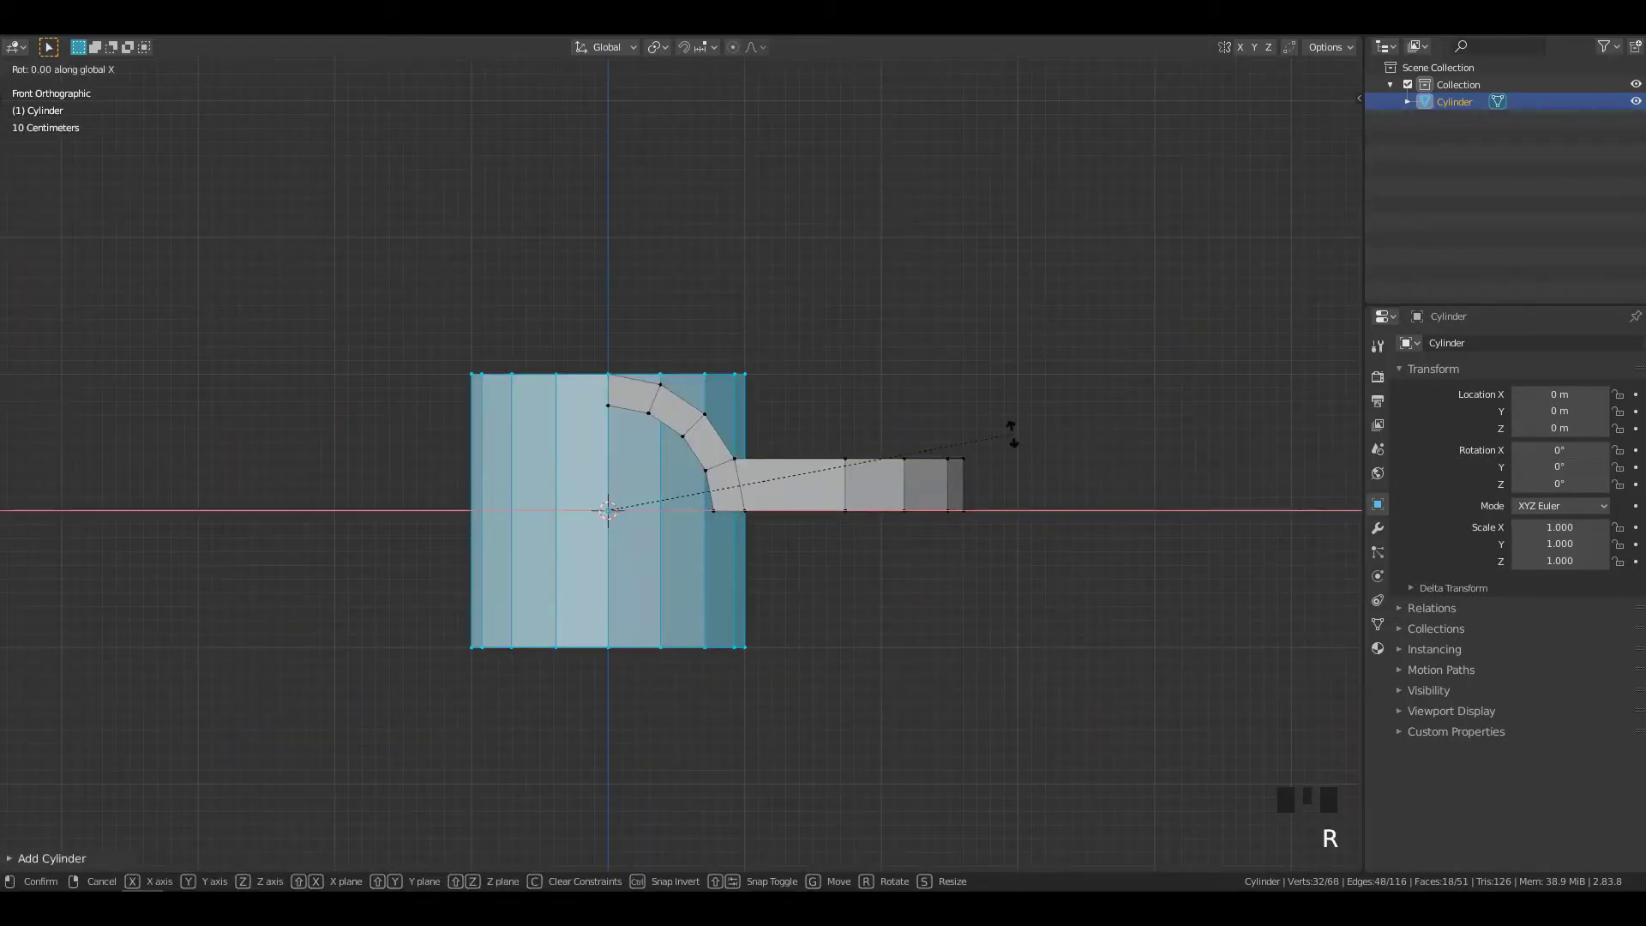
type("90")
key("Return")
- Scale the new cylinder to about 0.4 in X and Z only, and raise it about 2.3 m along Z
key("s")
key("shift+y")
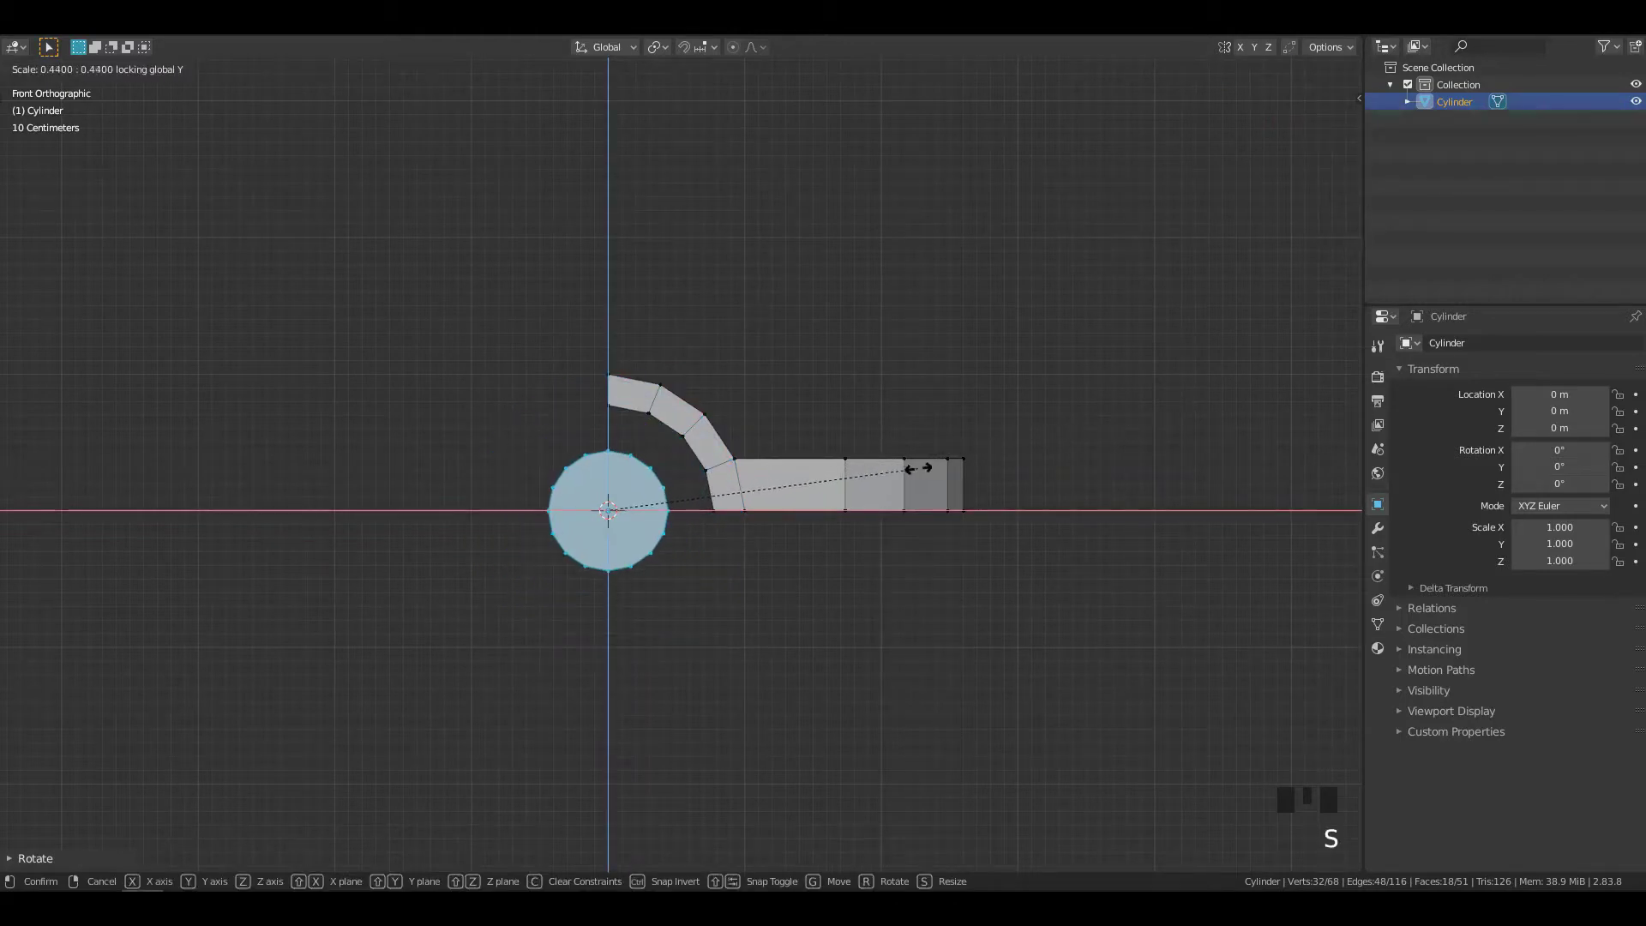
left_click(755, 479)
key("g")
key("z")
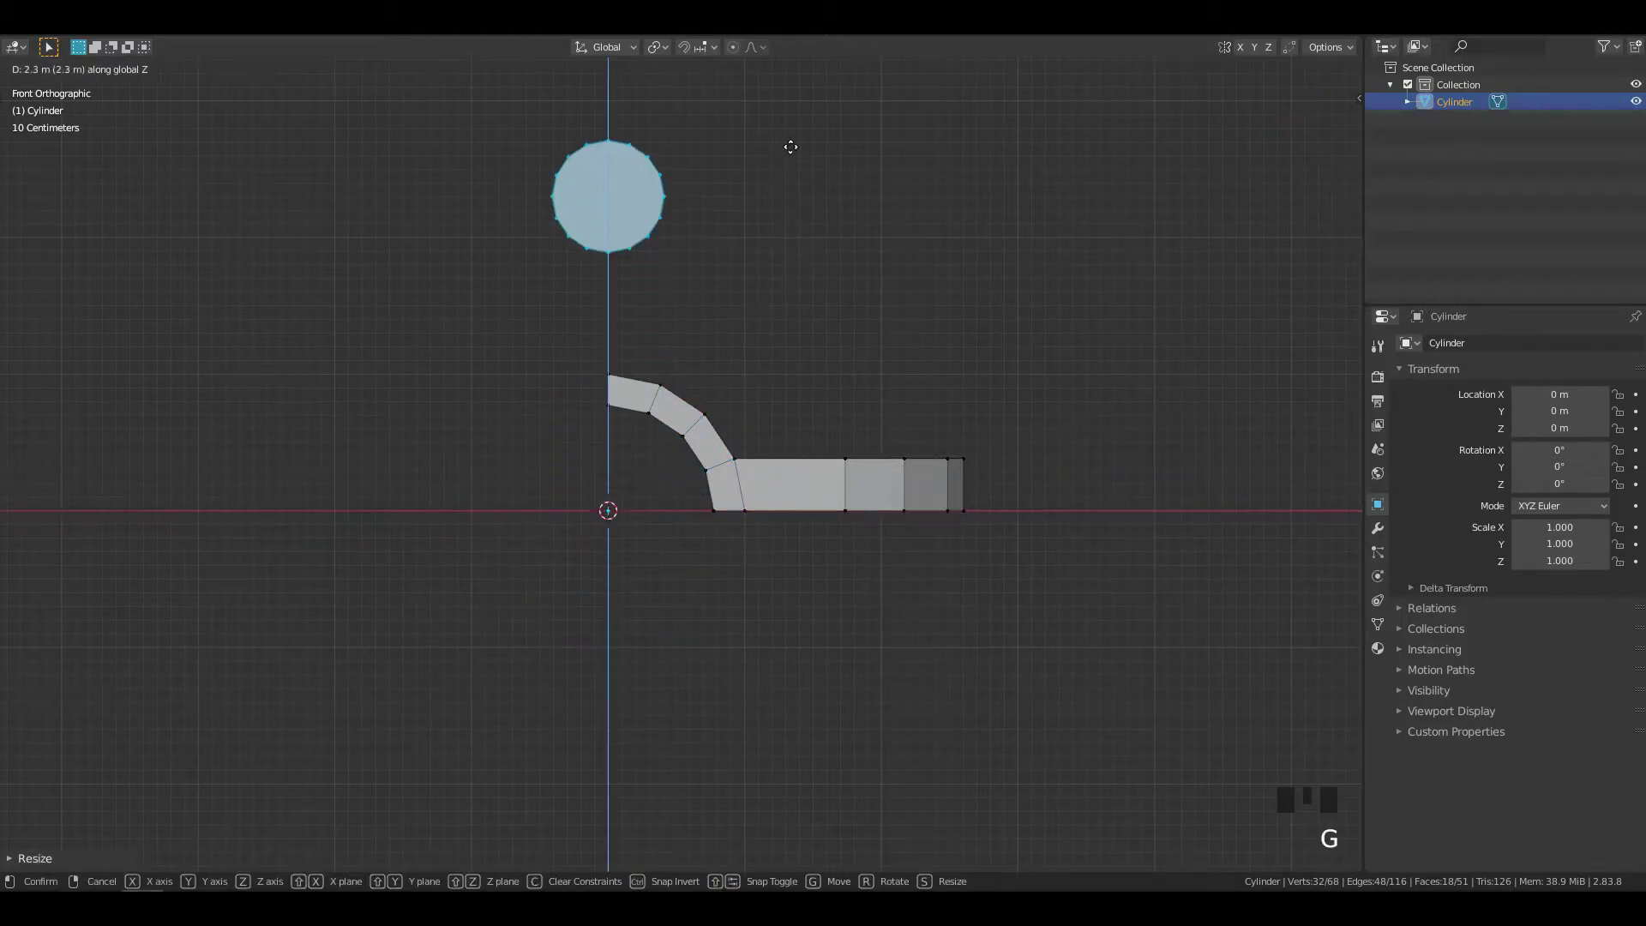
left_click(789, 146)
- Shorten the upper cylinder by moving its front end cap inward along the Y axis
middle_click_drag(876, 315, 871, 332)
middle_click_drag(870, 333, 472, 369, "shift")
key("ctrl+Tab")
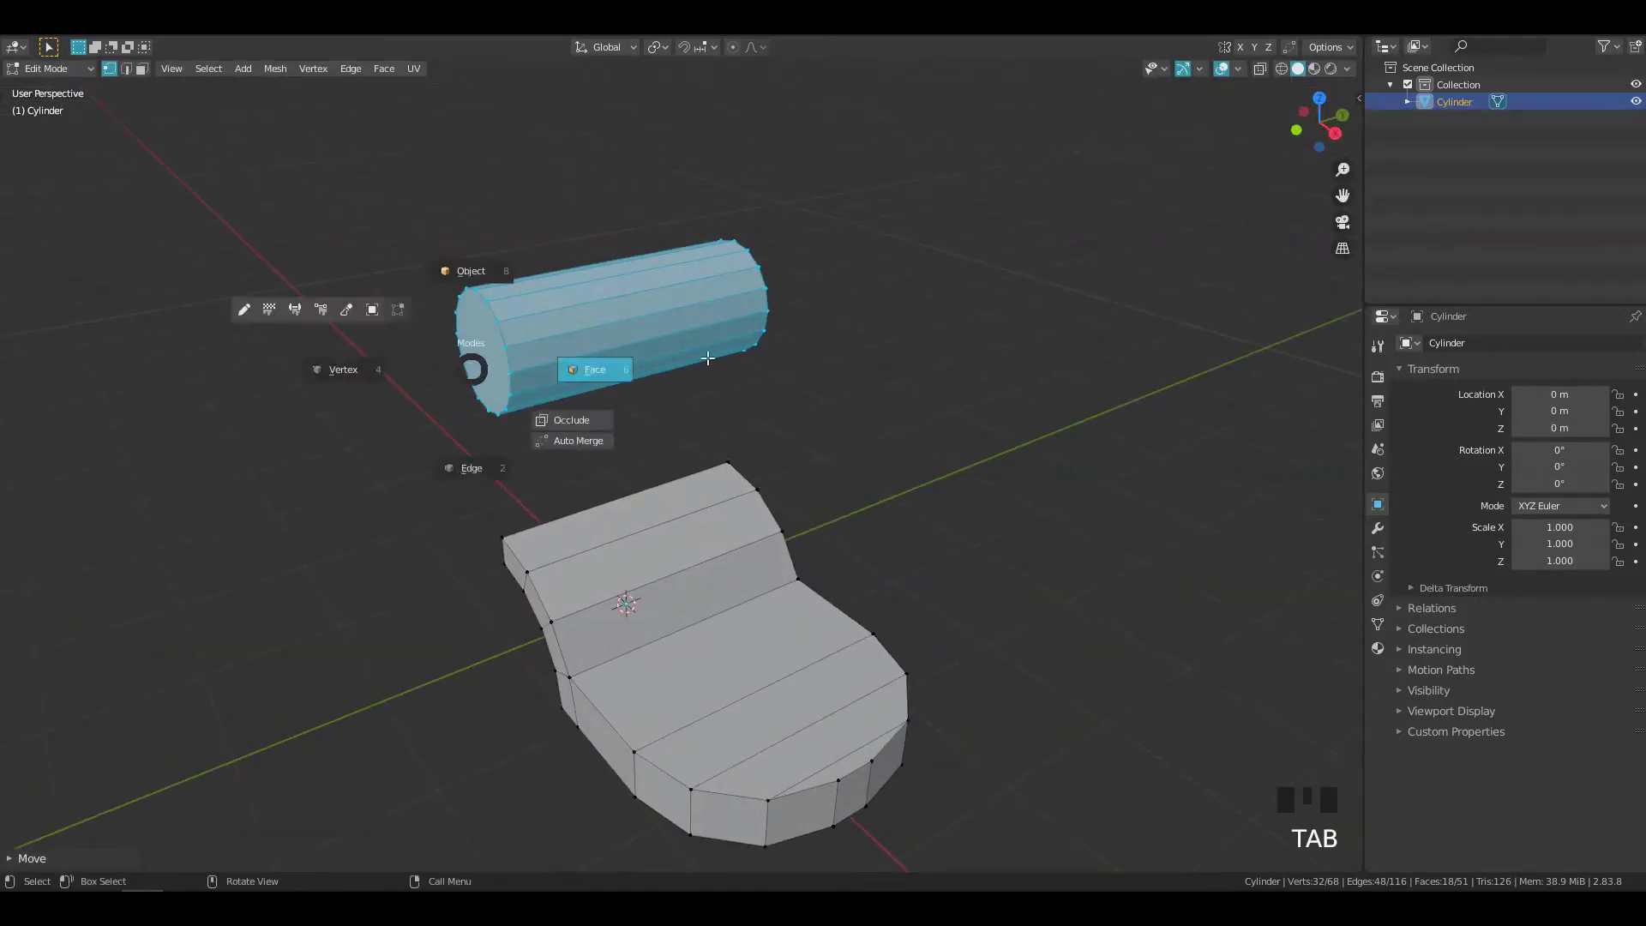
left_click(484, 351)
key("g")
key("y")
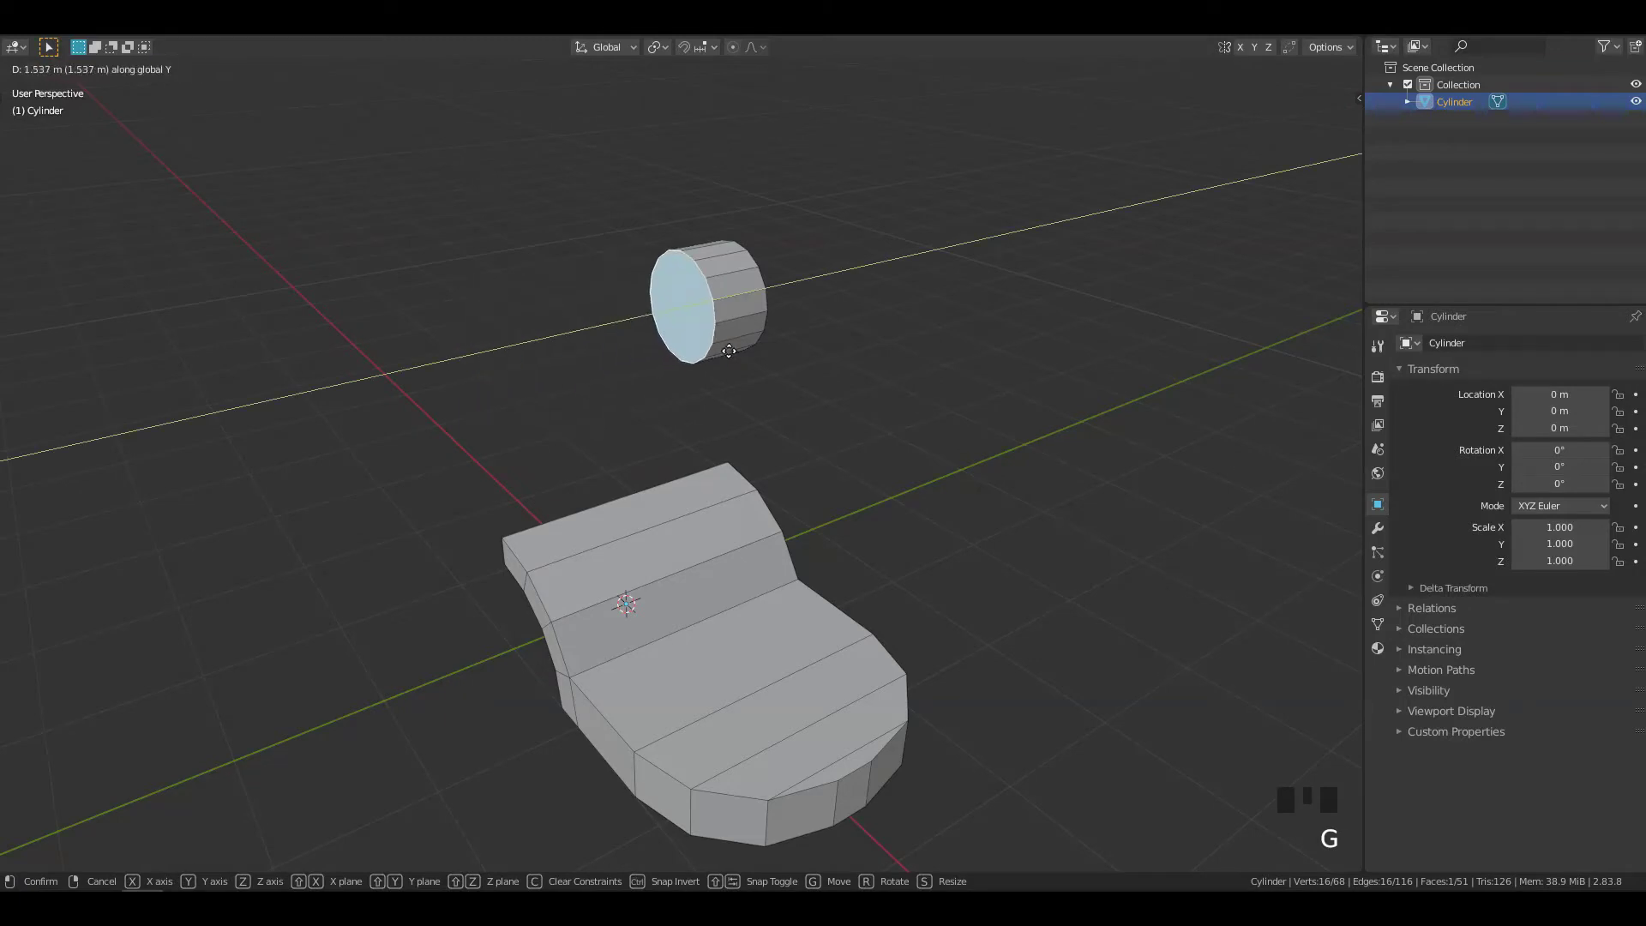
left_click(671, 361)
middle_click_drag(679, 410, 669, 413)
key("ctrl+r")
left_click(720, 506)
right_click(720, 506)
middle_click_drag(729, 506, 671, 415)
key("ctrl+z")
mouse_move(671, 415)
middle_mouse_down()
mouse_move(712, 451)
mouse_move(662, 419)
middle_mouse_up()
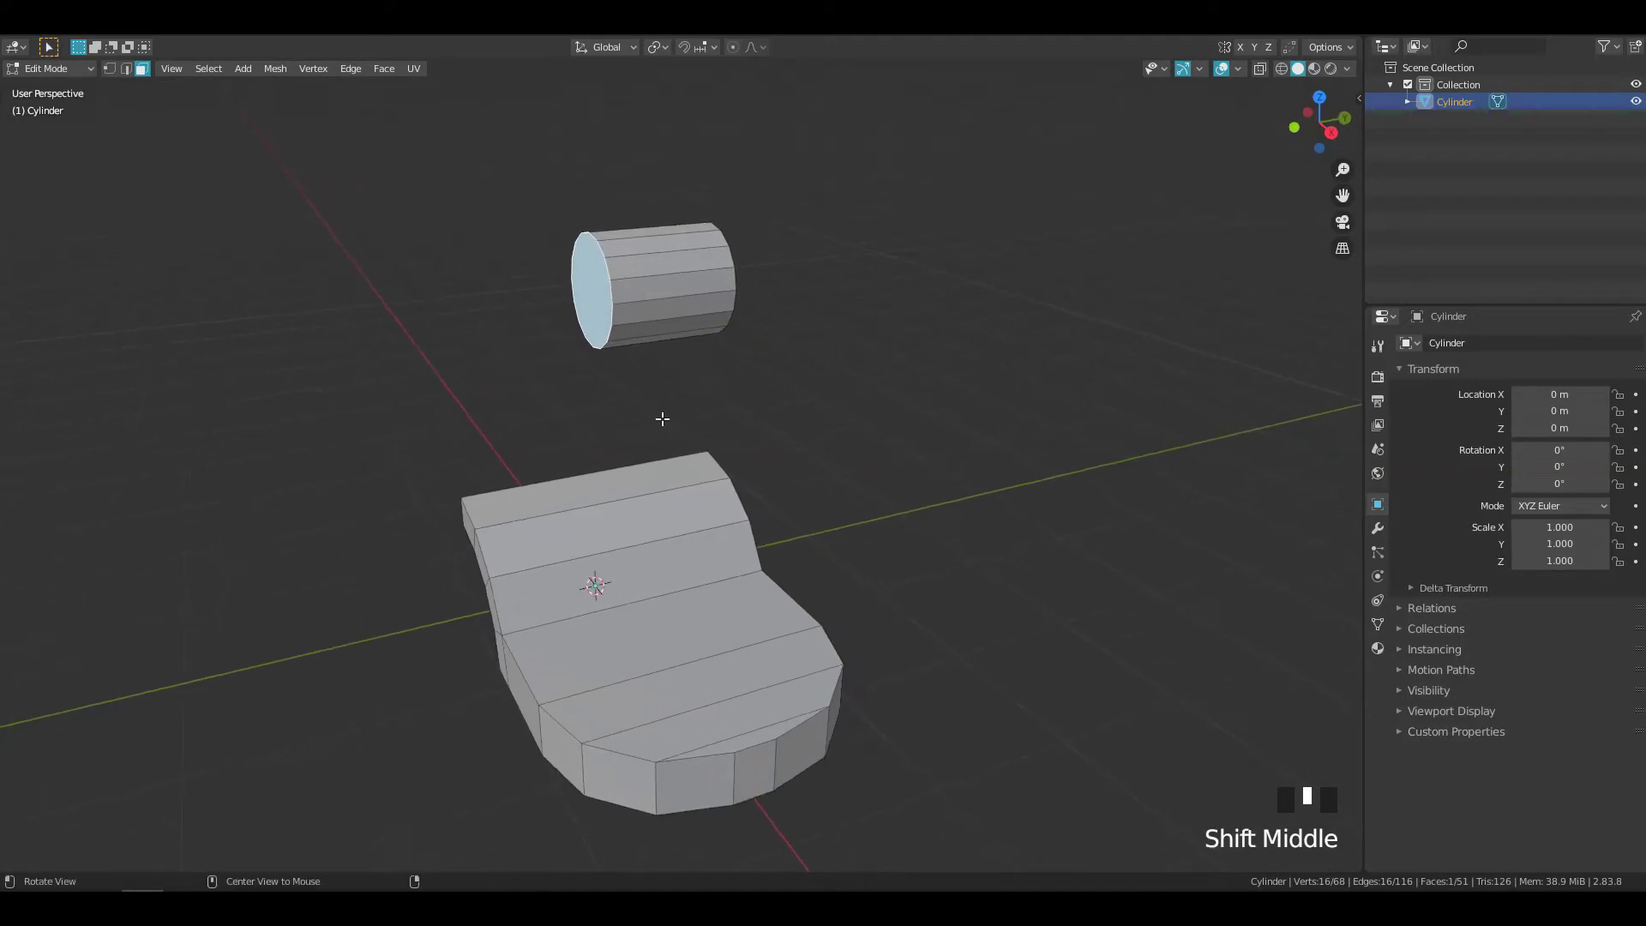
- Add a loop cut around the upper cylinder, slid about 0.48 toward its back end
key("ctrl+r")
left_click(706, 298)
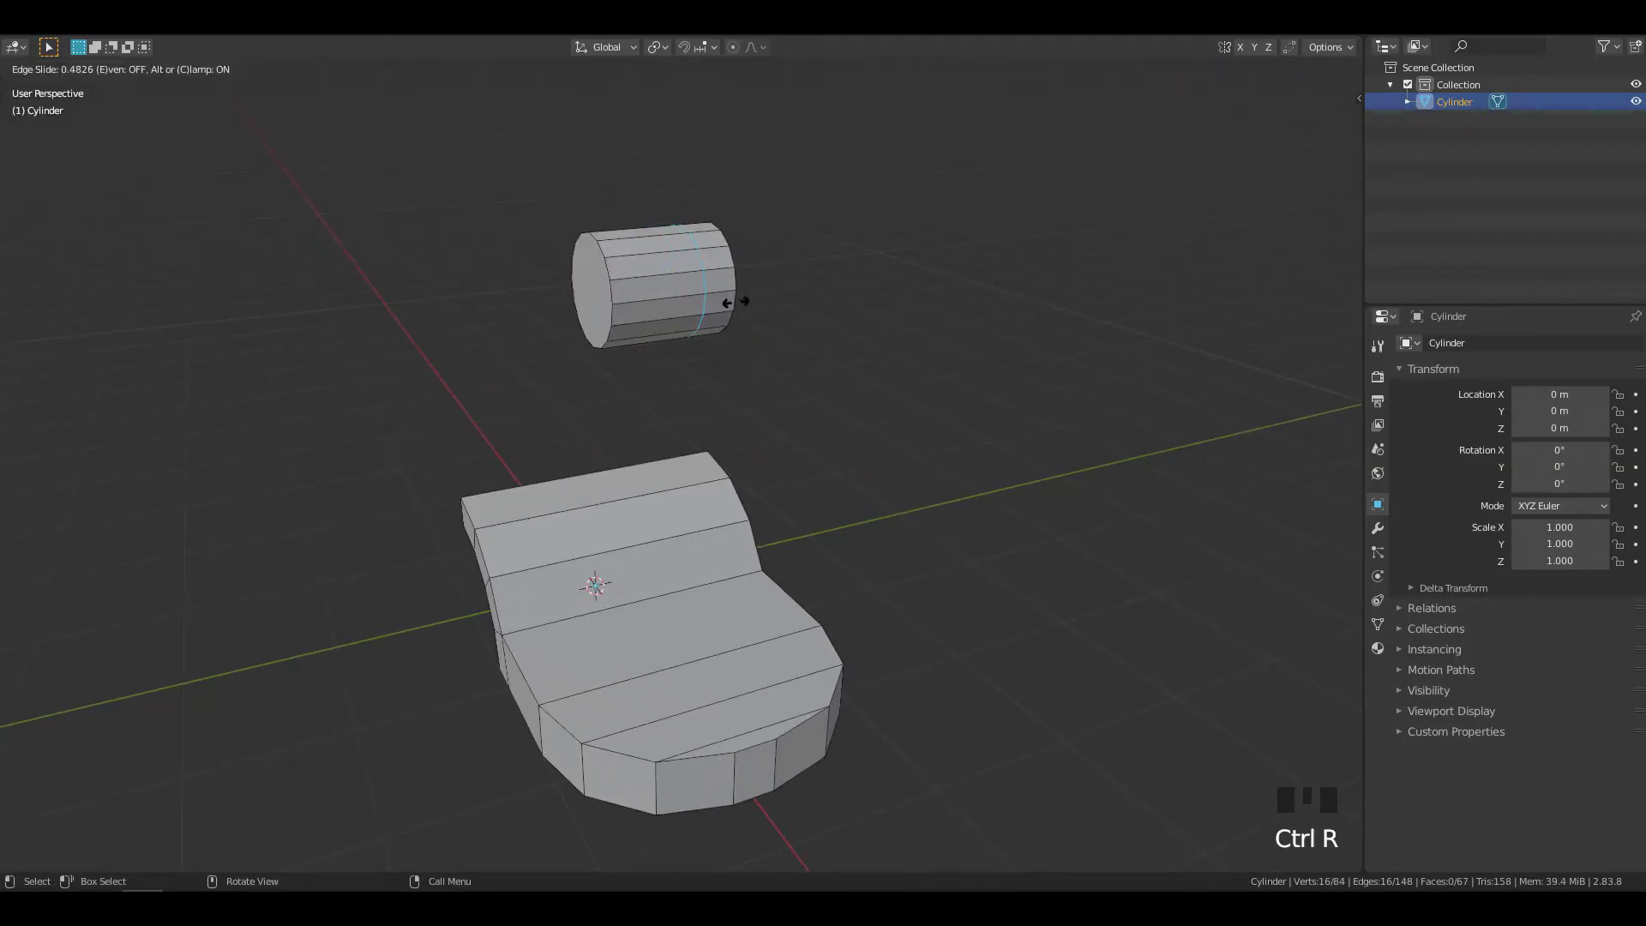
left_click(735, 302)
middle_click_drag(736, 301, 718, 470, "shift")
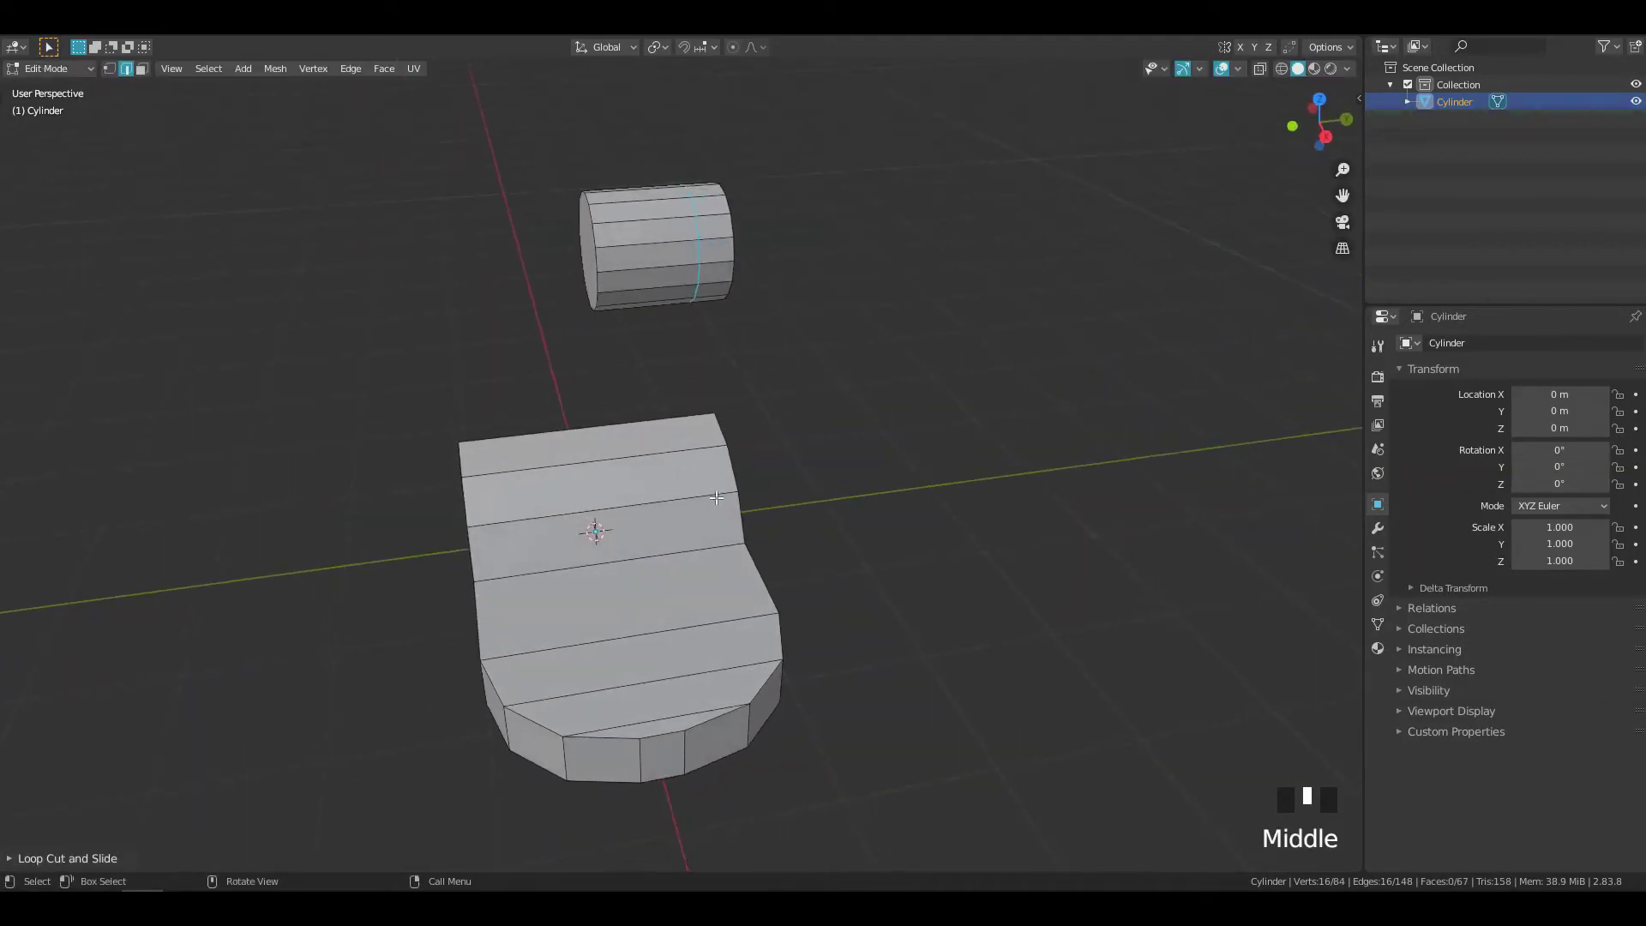
- Inset the top and underside faces of the bracket and flange together with the Boundary option off, leaving their outer side faces unselected
left_click(660, 474)
key("Tab")
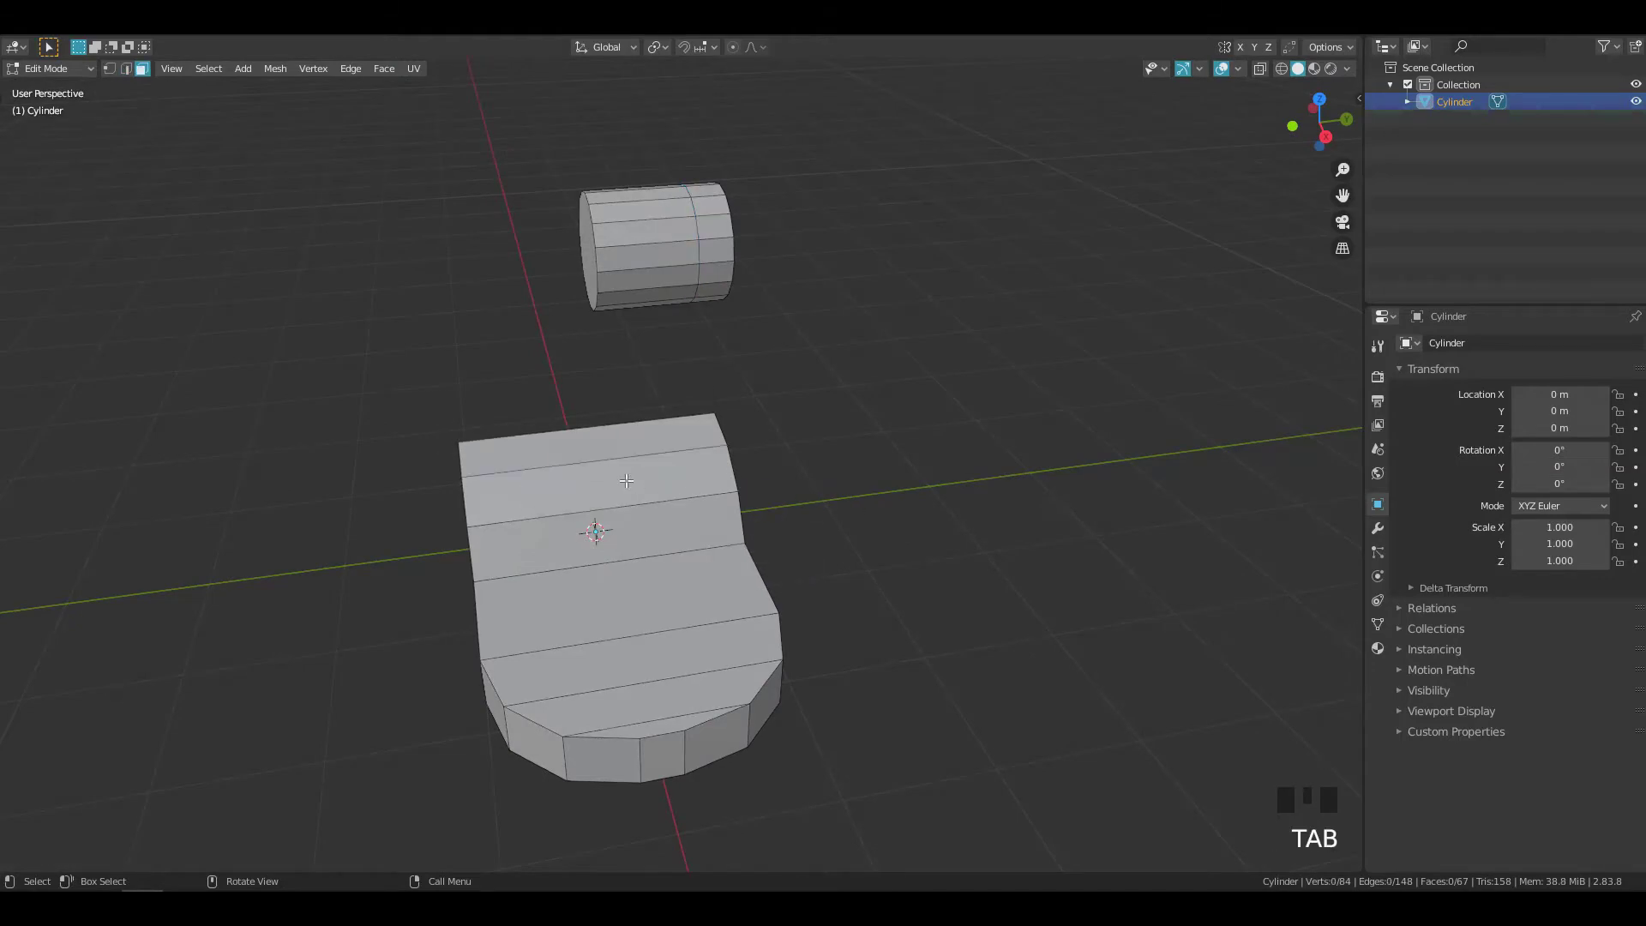
double_click(681, 496)
middle_click_drag(688, 506, 635, 448)
key("grave")
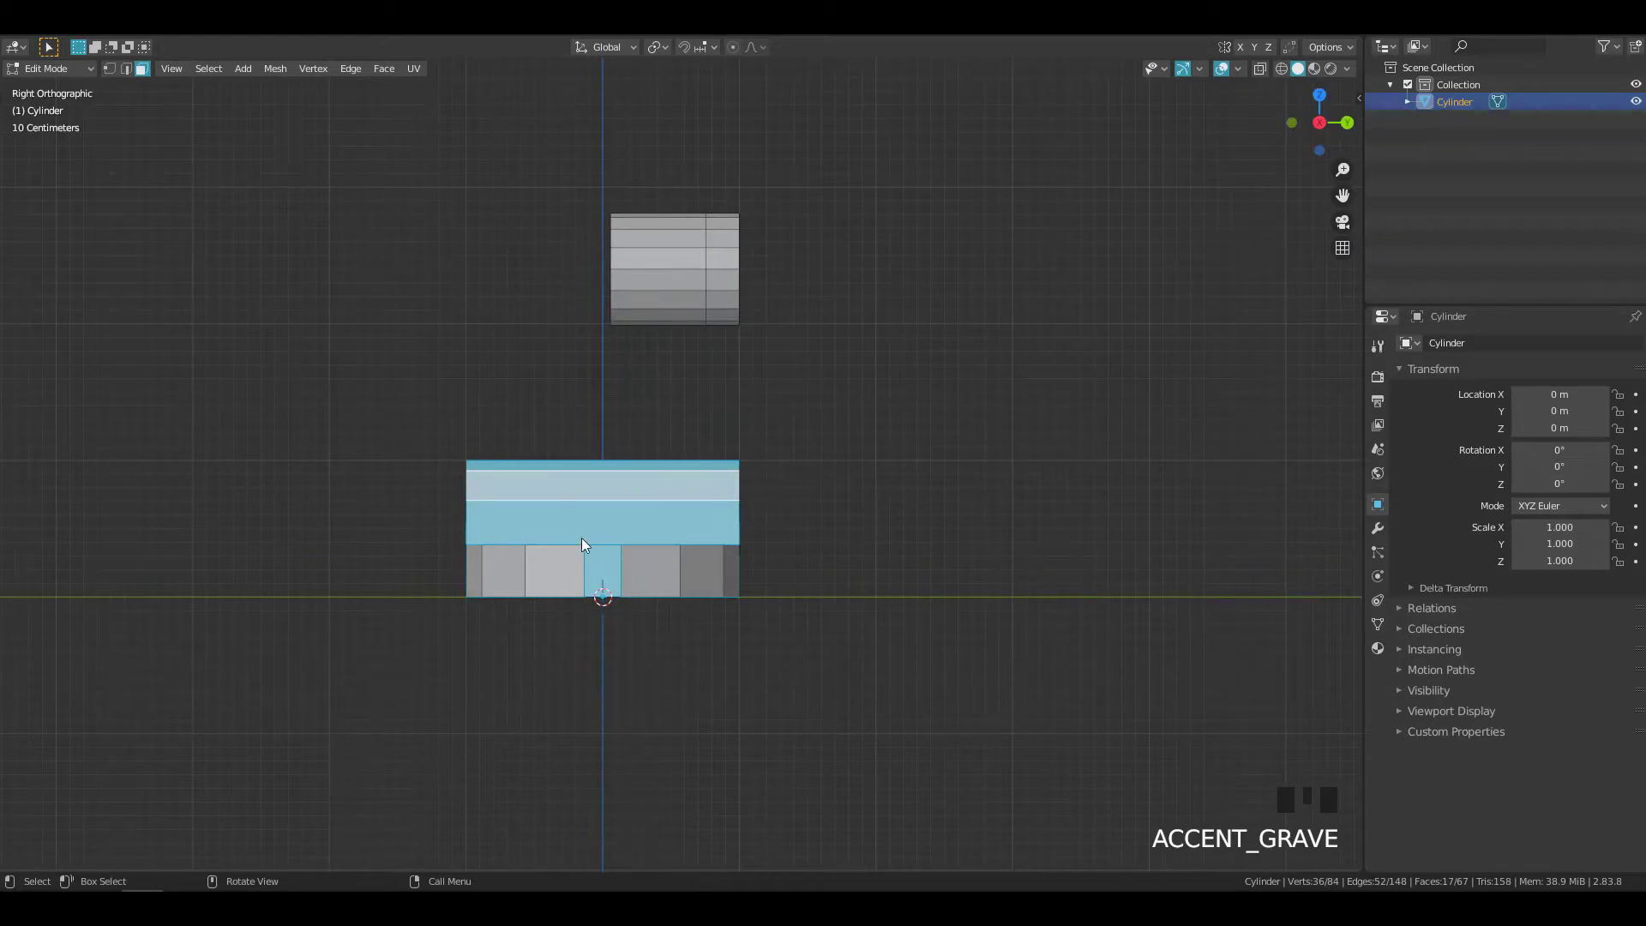
key("z")
mouse_move(448, 570)
right_mouse_down("ctrl")
mouse_move(786, 570)
mouse_move(836, 587)
right_mouse_up("ctrl")
mouse_move(836, 588)
middle_mouse_down()
mouse_move(822, 537)
mouse_move(918, 517)
mouse_move(689, 504)
mouse_move(703, 507)
middle_mouse_up()
key("z")
mouse_move(630, 466)
middle_mouse_down()
mouse_move(727, 628)
mouse_move(852, 466)
mouse_move(912, 465)
middle_mouse_up()
left_click(618, 463, "ctrl")
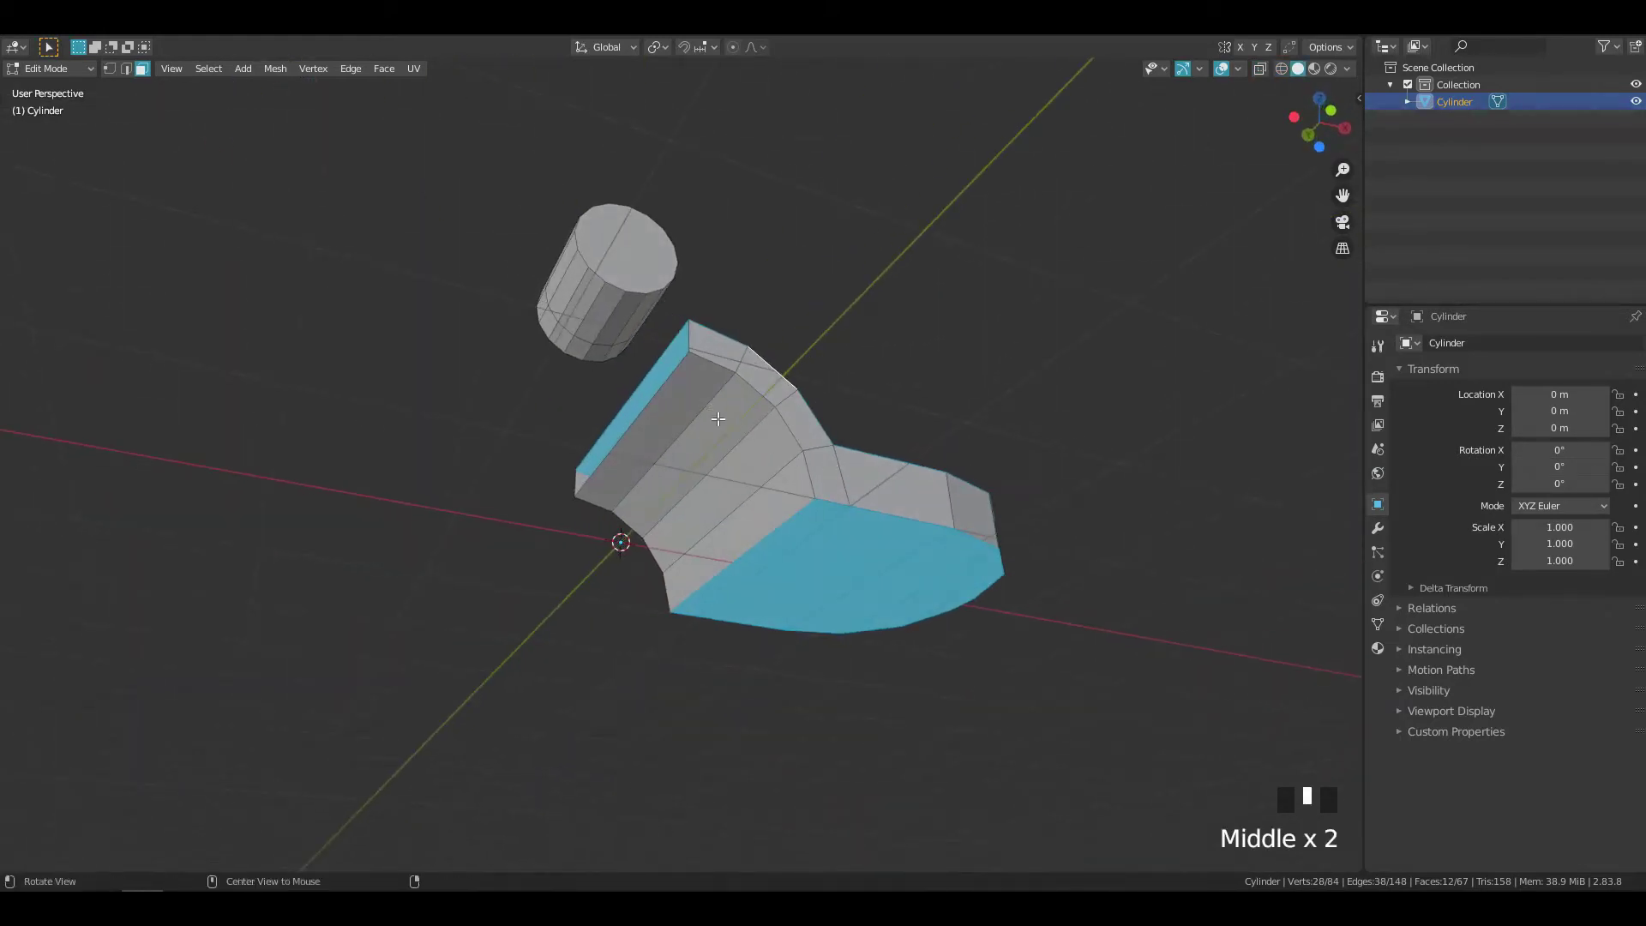
mouse_move(718, 419)
middle_mouse_down()
mouse_move(727, 497)
mouse_move(732, 419)
middle_mouse_up()
left_click_drag(695, 407, 759, 527, "shift")
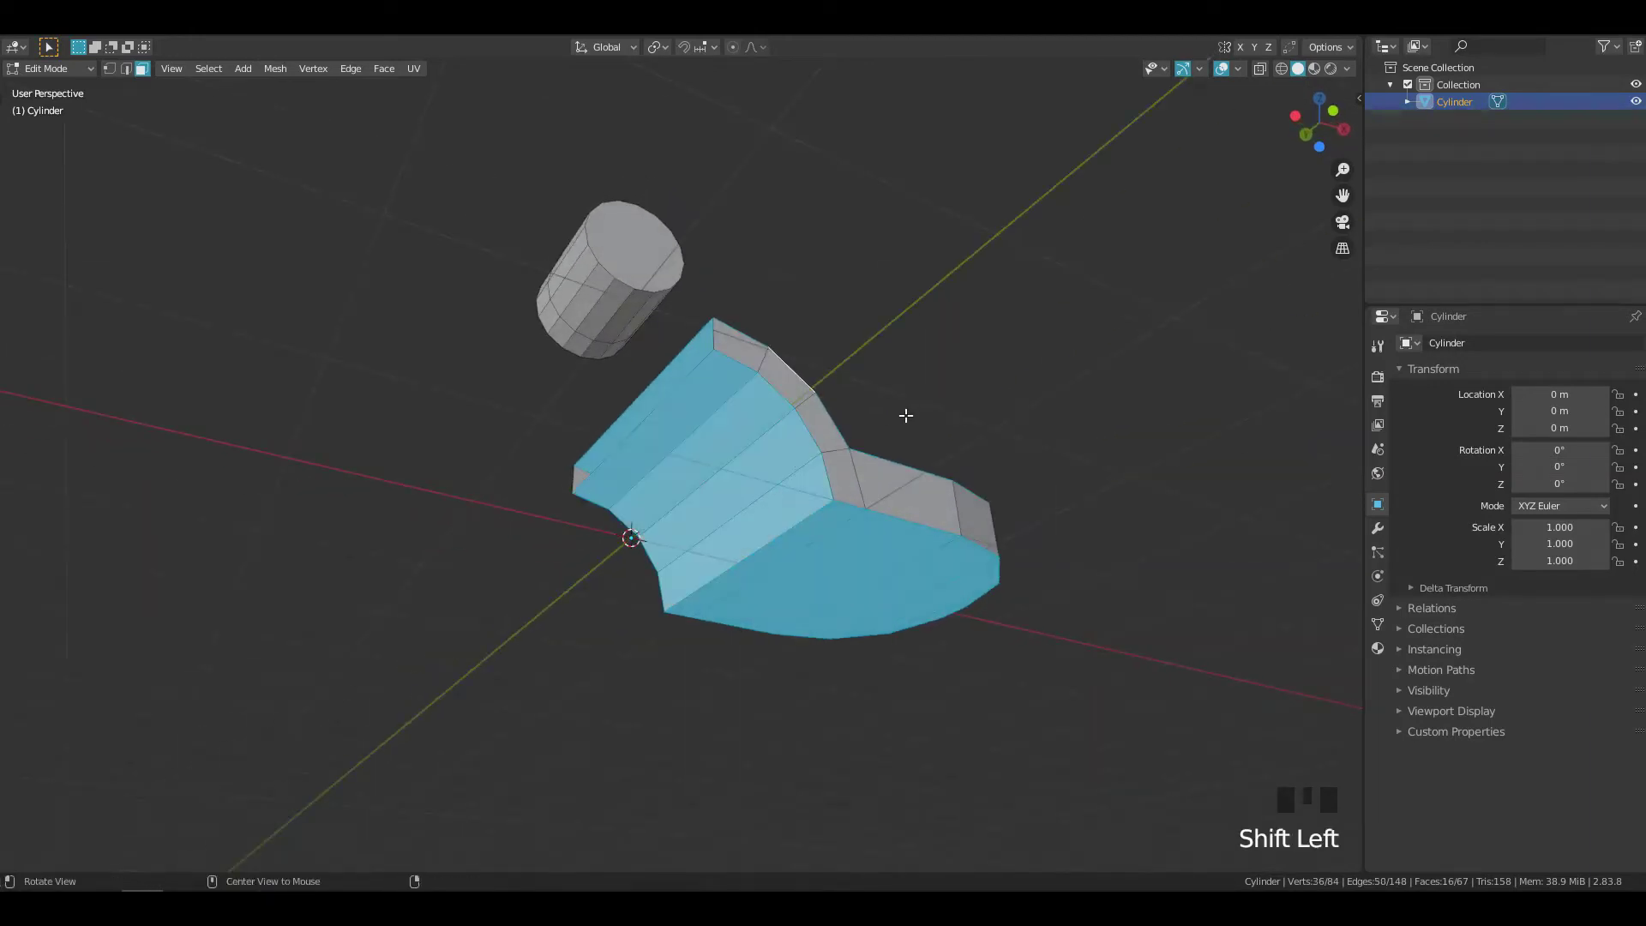
middle_click_drag(906, 415, 945, 473)
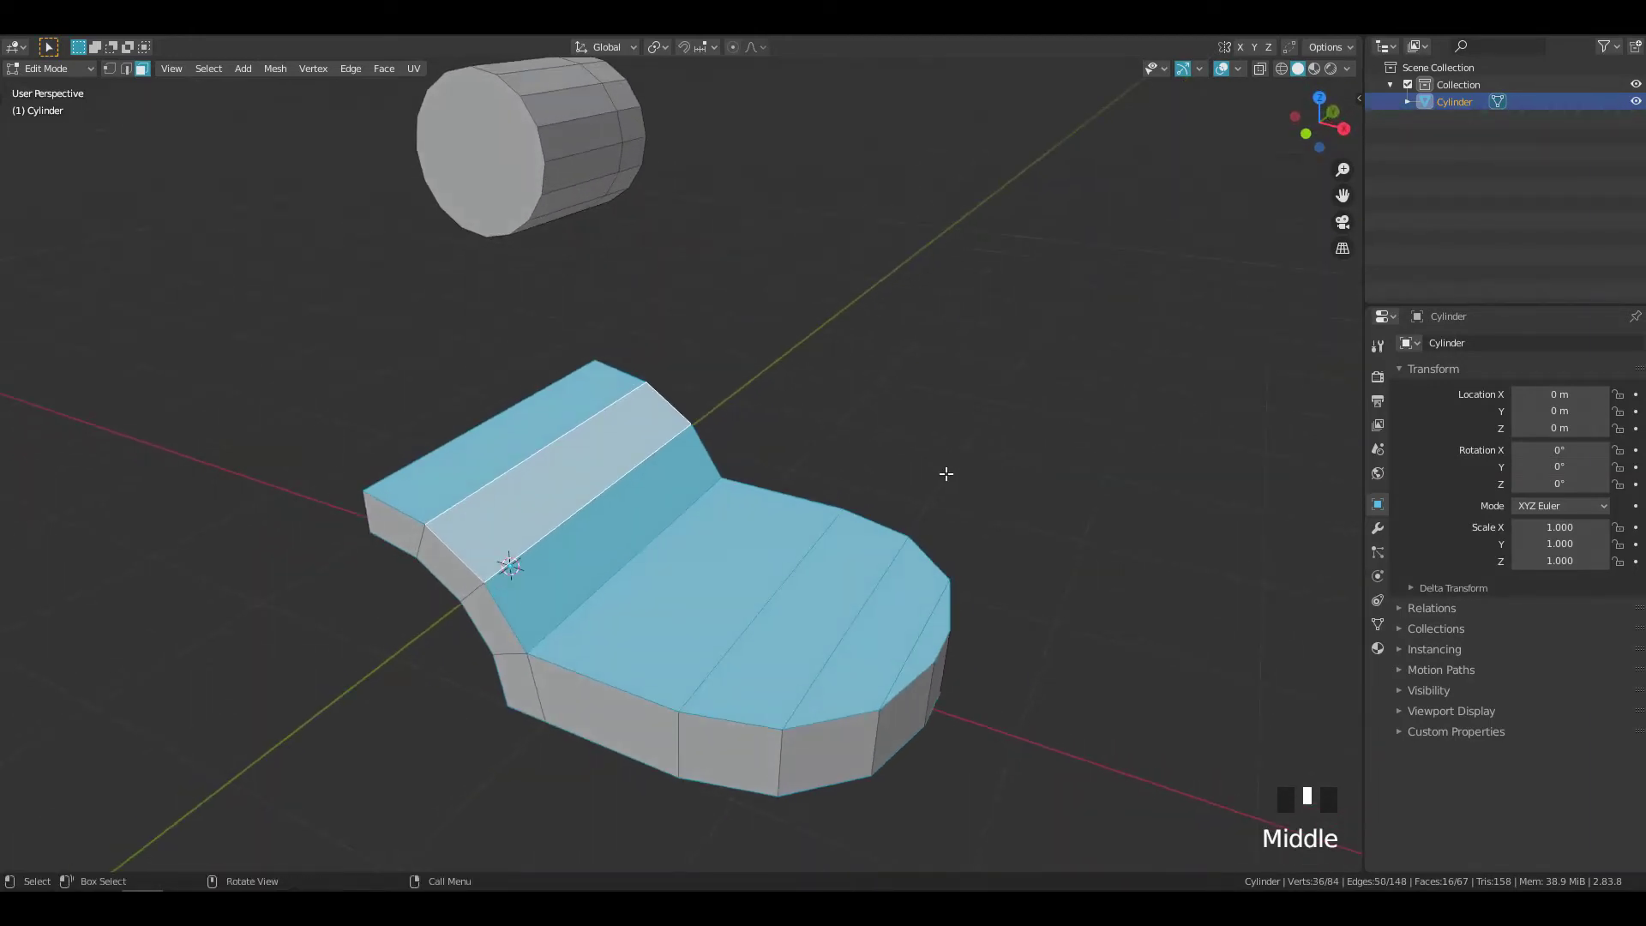
key("i")
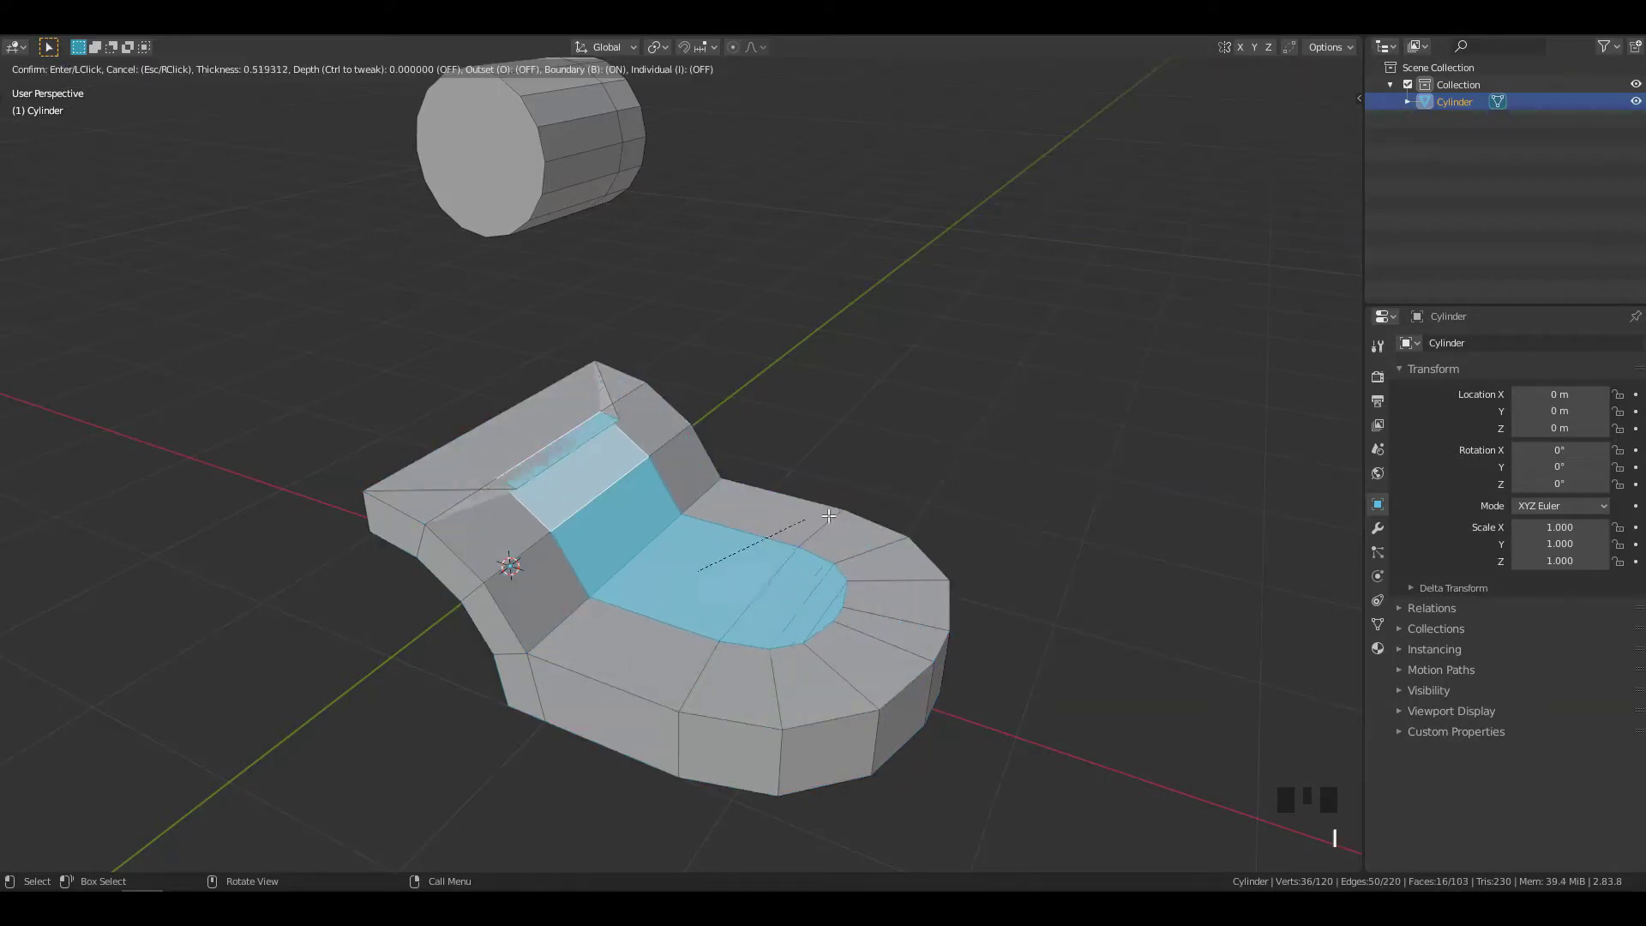
key("b")
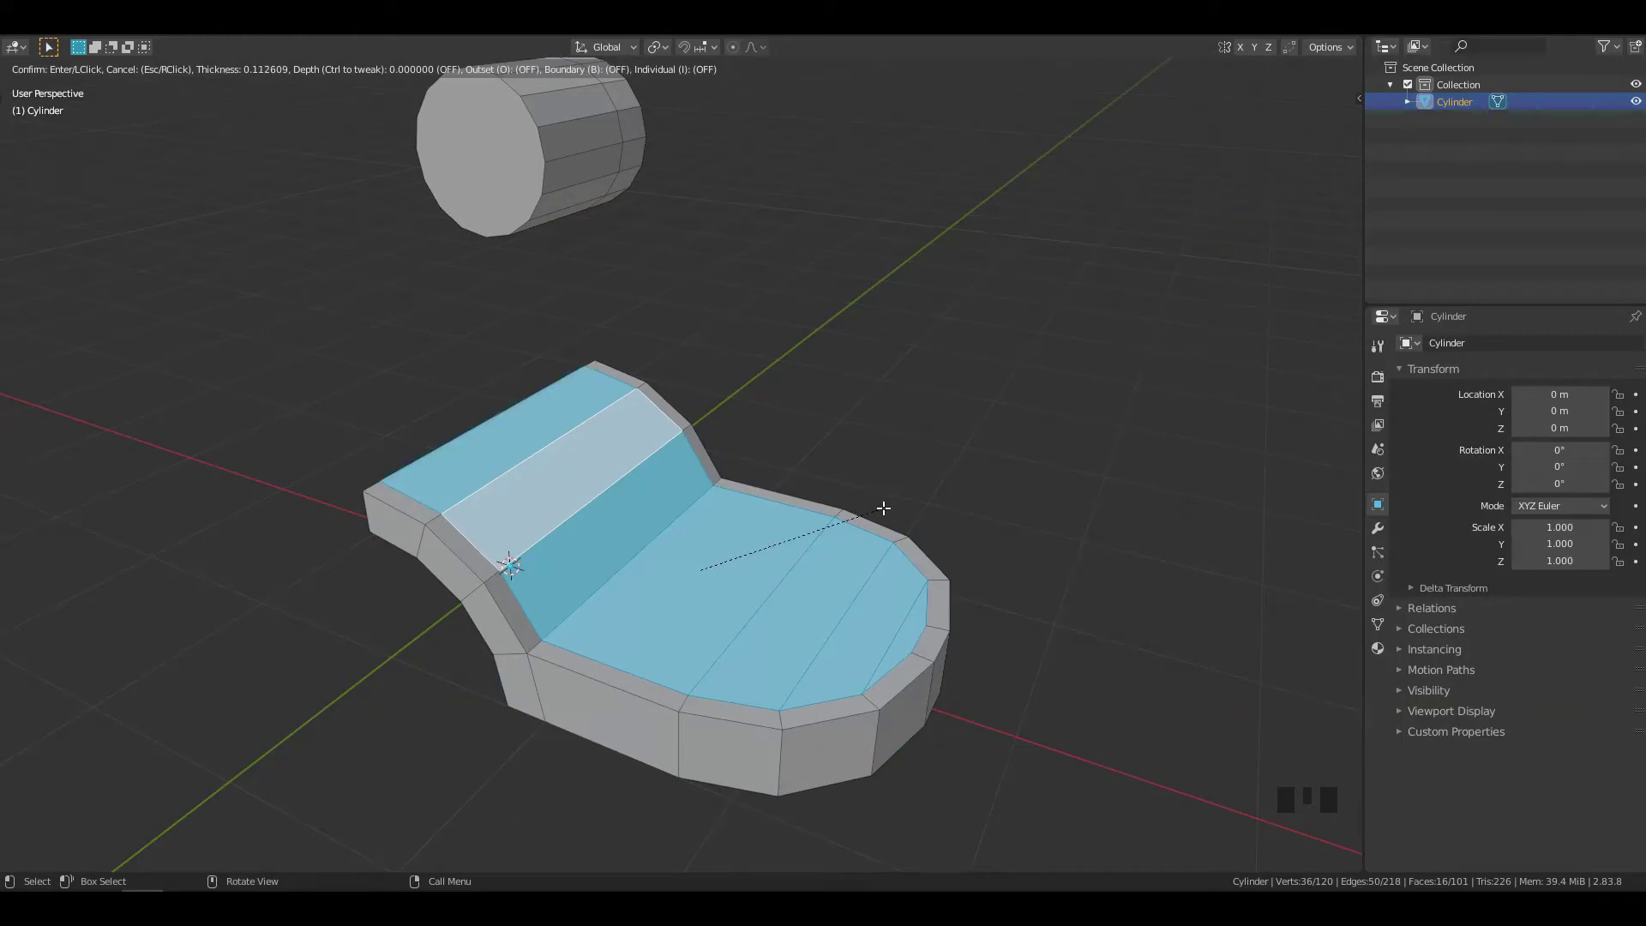
left_click(883, 512)
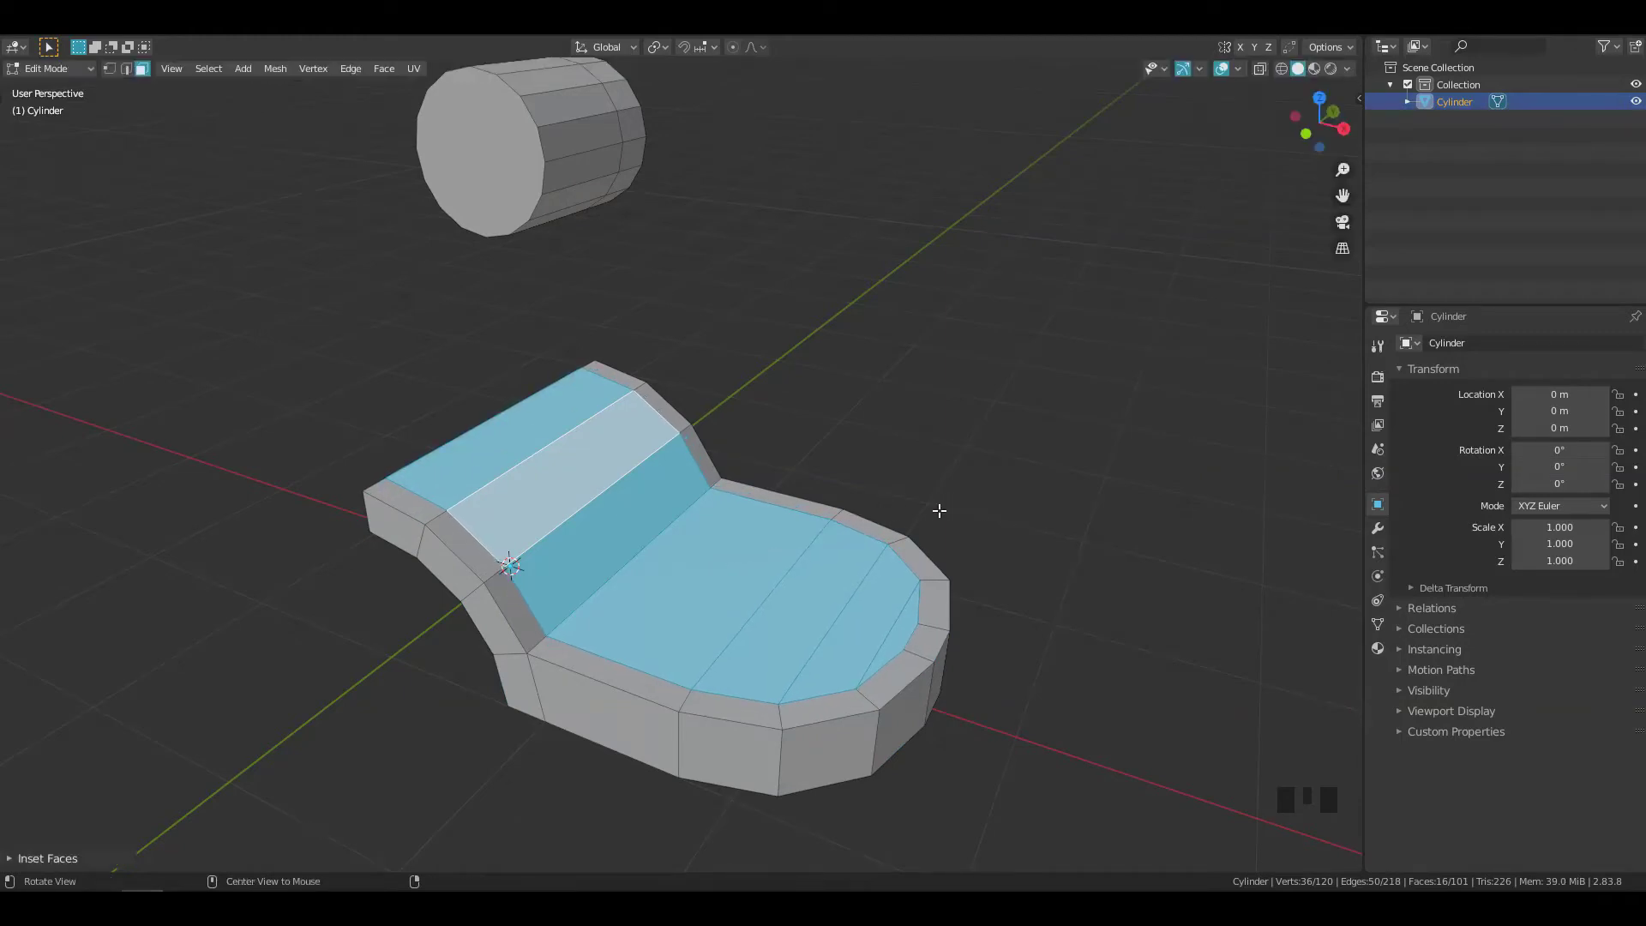
mouse_move(937, 511)
middle_mouse_down()
mouse_move(831, 470)
mouse_move(820, 485)
mouse_move(924, 512)
middle_mouse_up()
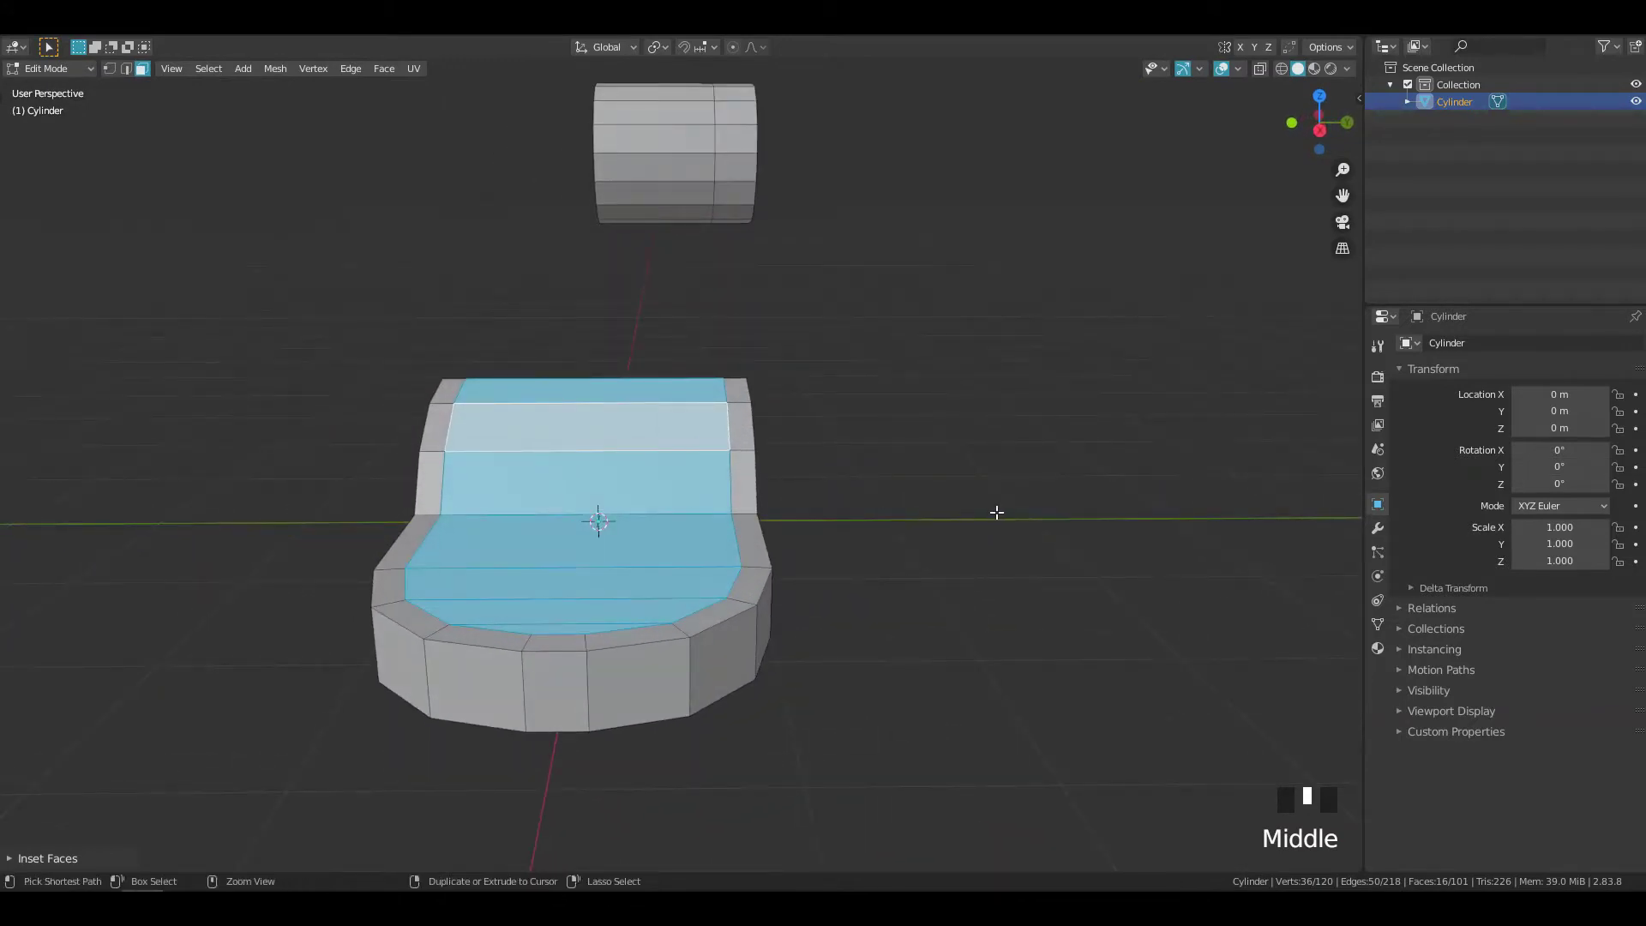
middle_click_drag(831, 475, 992, 494, "shift")
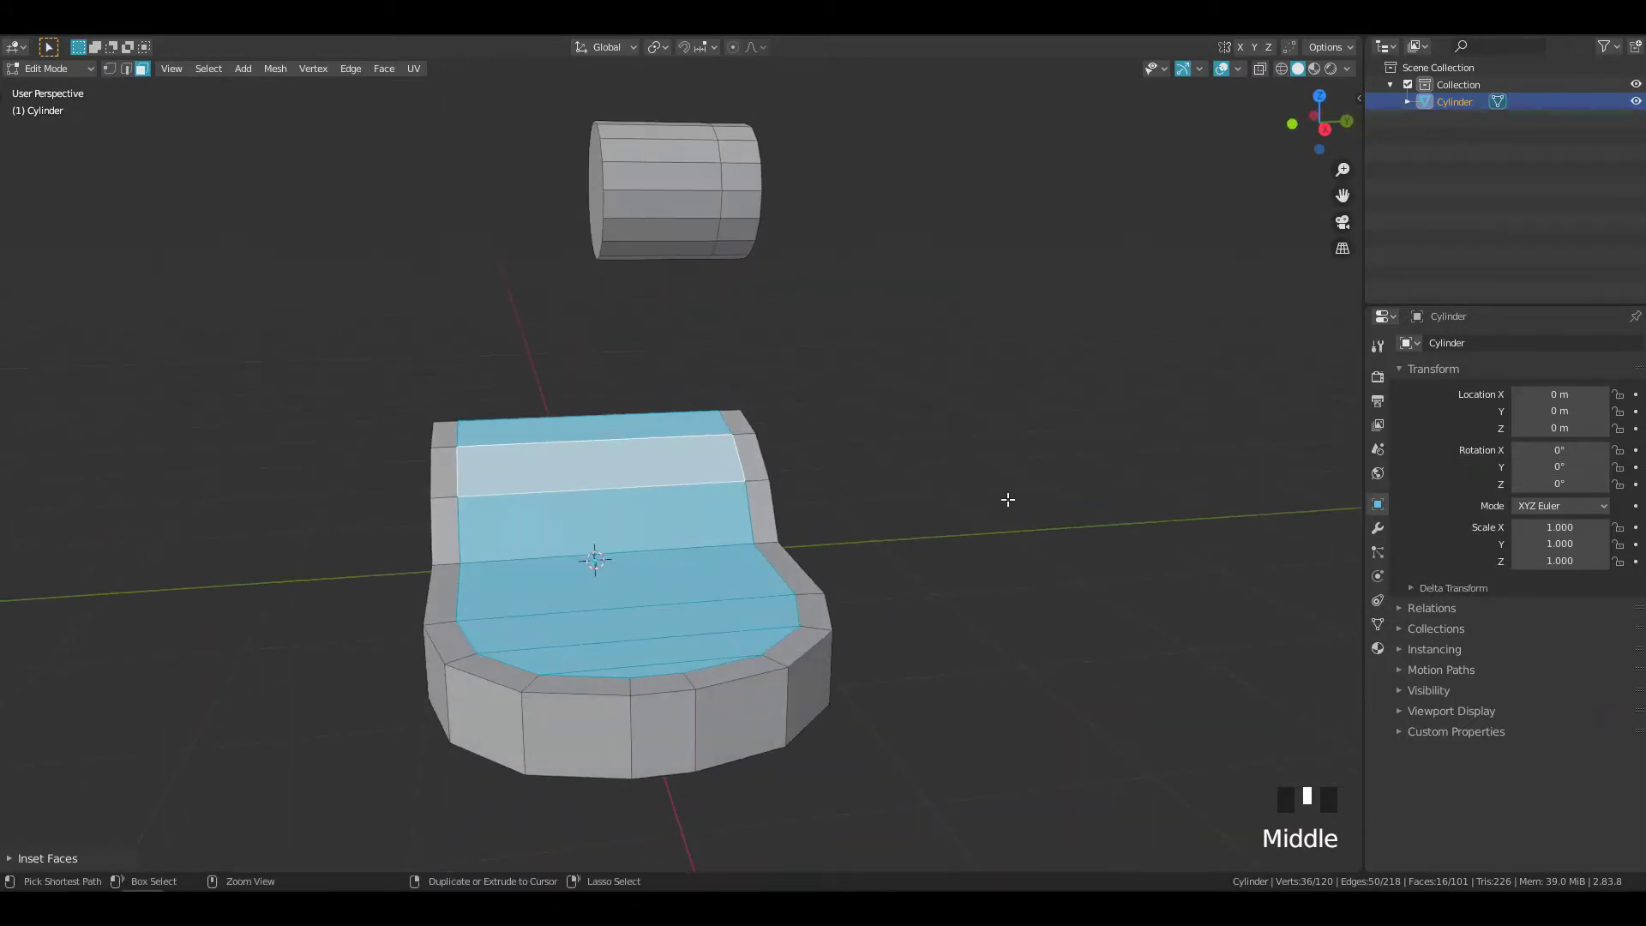
- Undo the inset and repeat it on the same faces with a thickness of about 0.22
key("ctrl+z")
key("i")
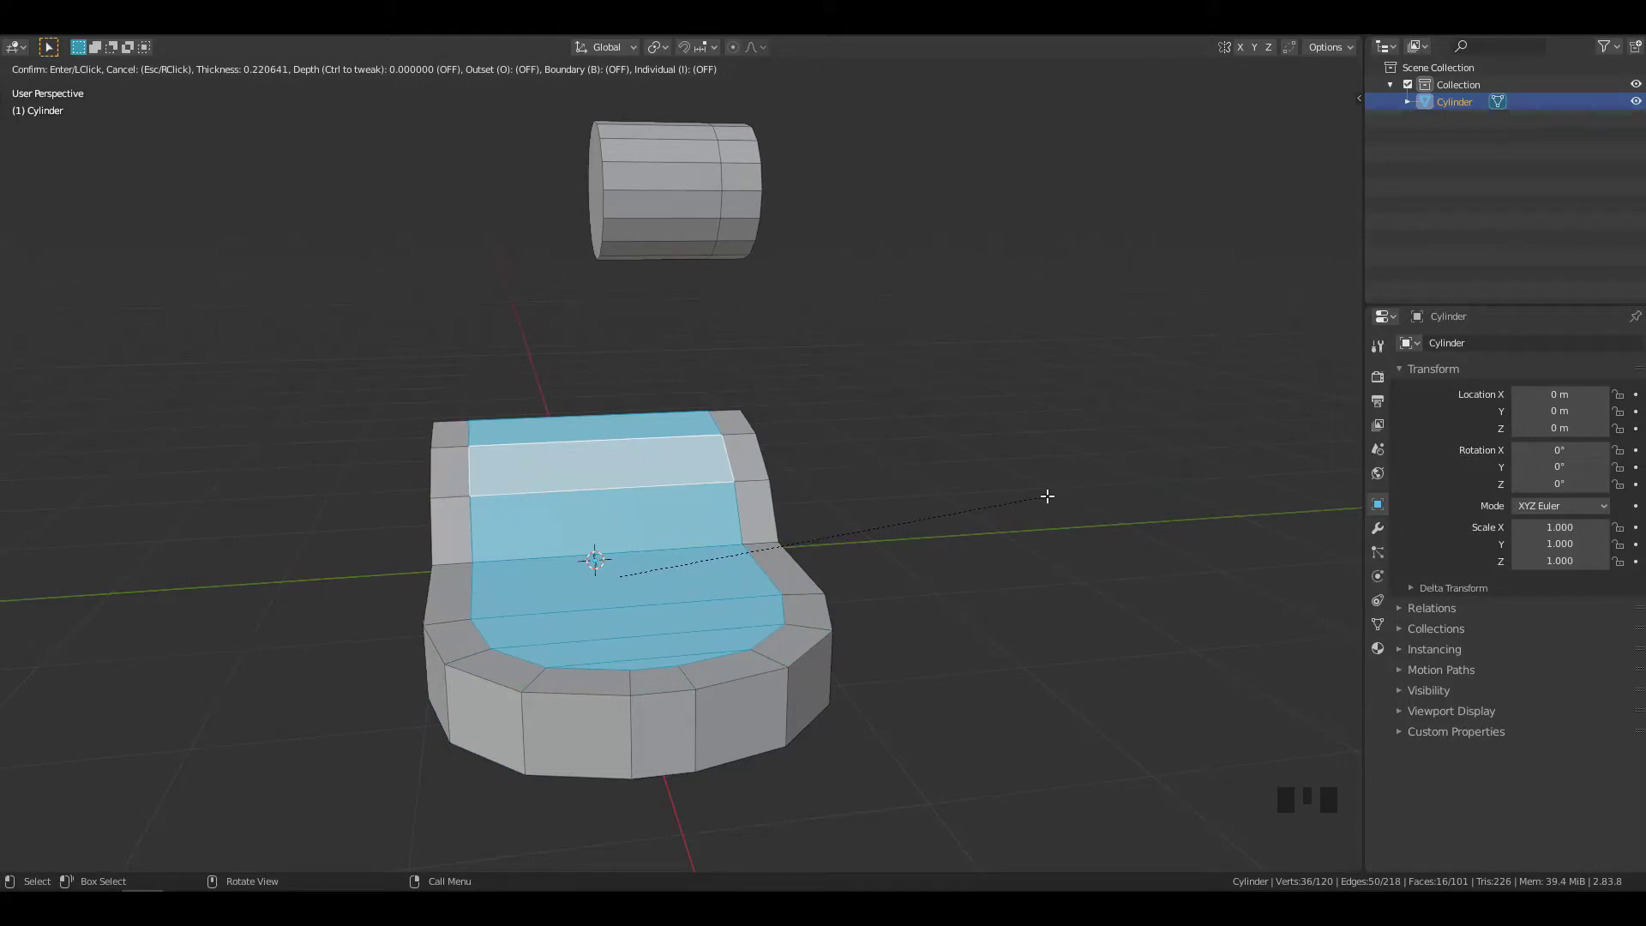
left_click(1047, 496)
- Split both end caps of the upper cylinder vertically by connecting their topmost and bottommost vertices
middle_click_drag(959, 448, 633, 344)
left_click(753, 492)
left_click(758, 514, "ctrl")
key("1")
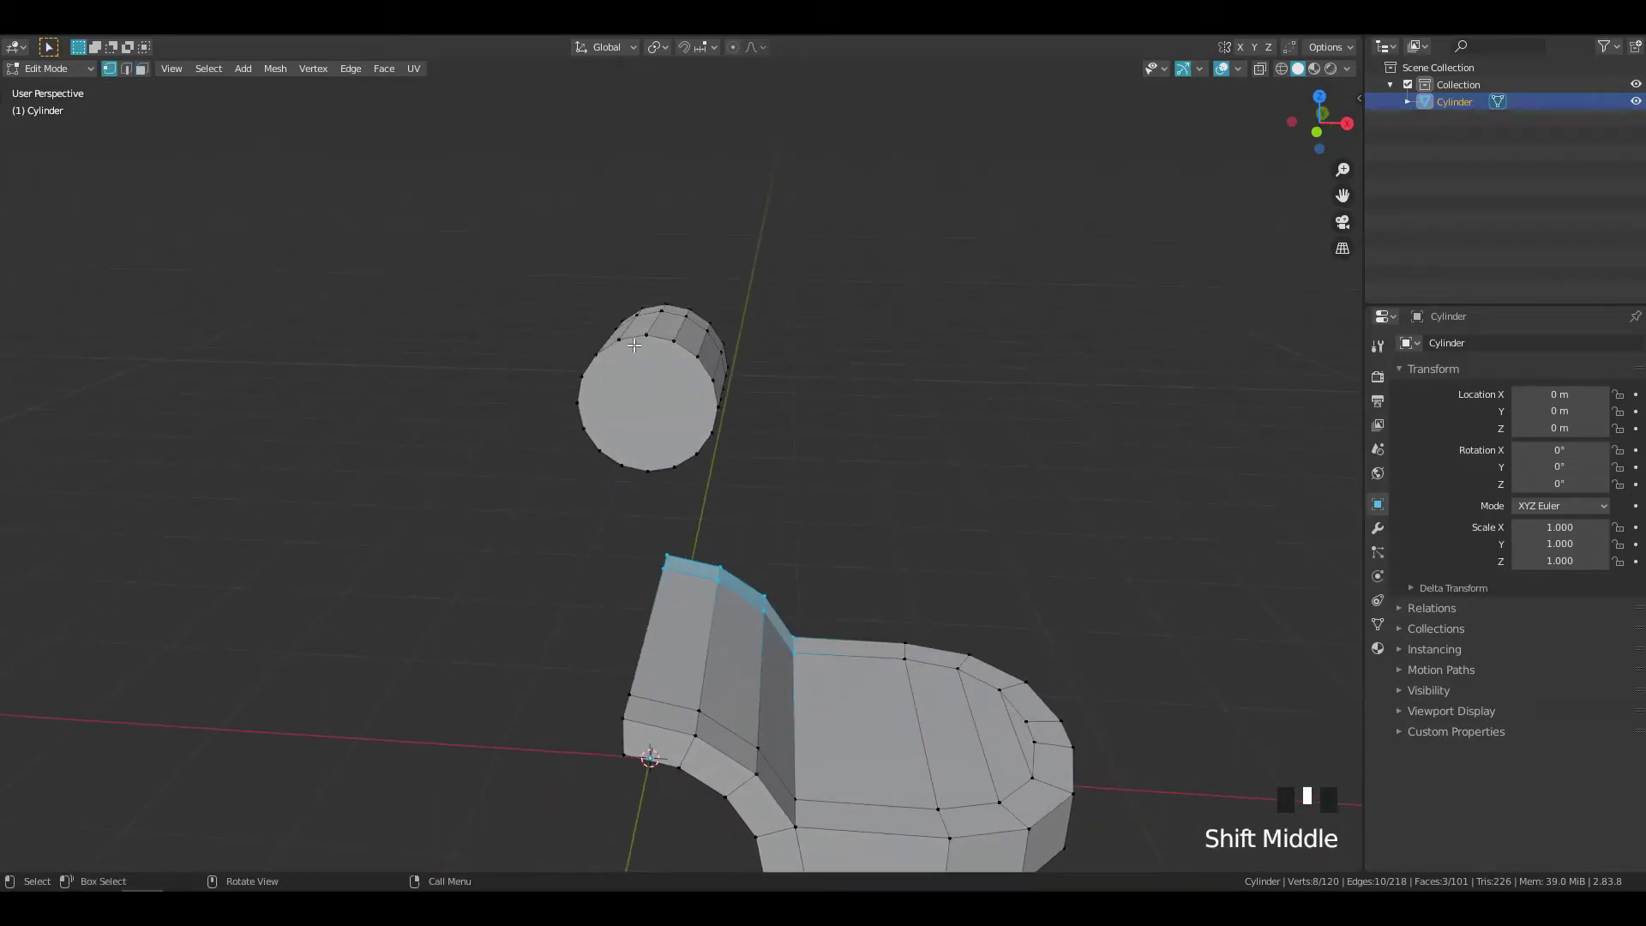
left_click(636, 343)
key("2")
middle_click_drag(845, 408, 687, 425)
left_click(687, 533, "shift")
key("2")
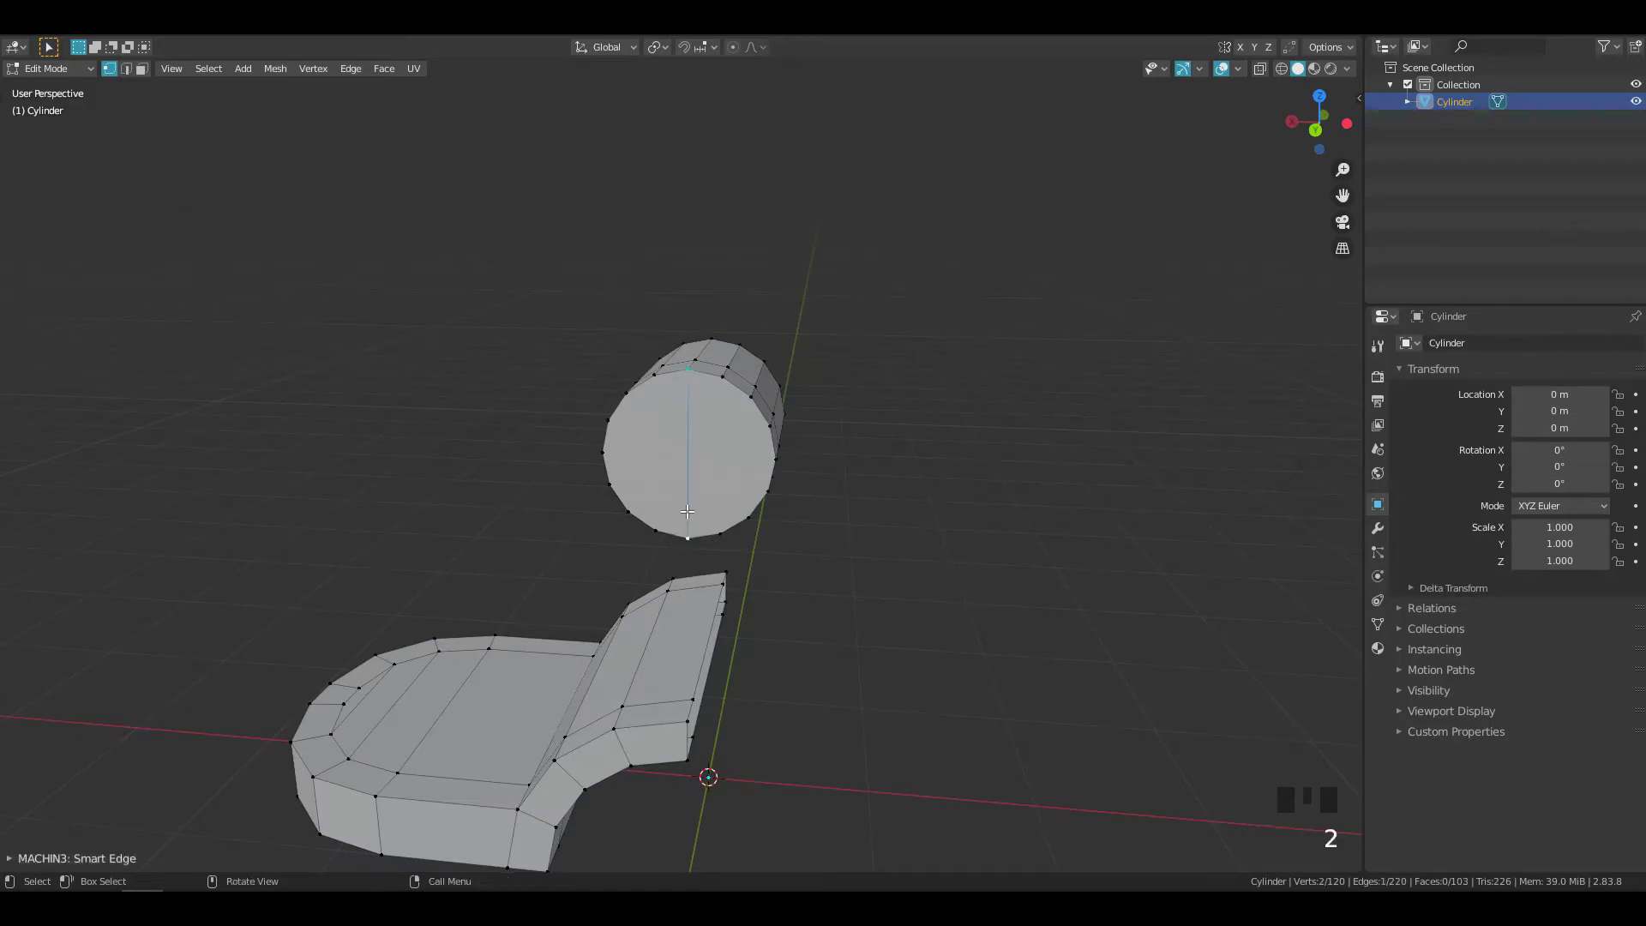
- Delete the negative-X half of the upper cylinder's vertices from the front view
middle_click_drag(581, 509, 833, 515)
key("grave")
key("z")
left_click(452, 408)
mouse_move(457, 283)
left_mouse_down()
mouse_move(569, 404)
mouse_move(643, 558)
left_mouse_up()
key("x")
left_click(856, 401)
key("z")
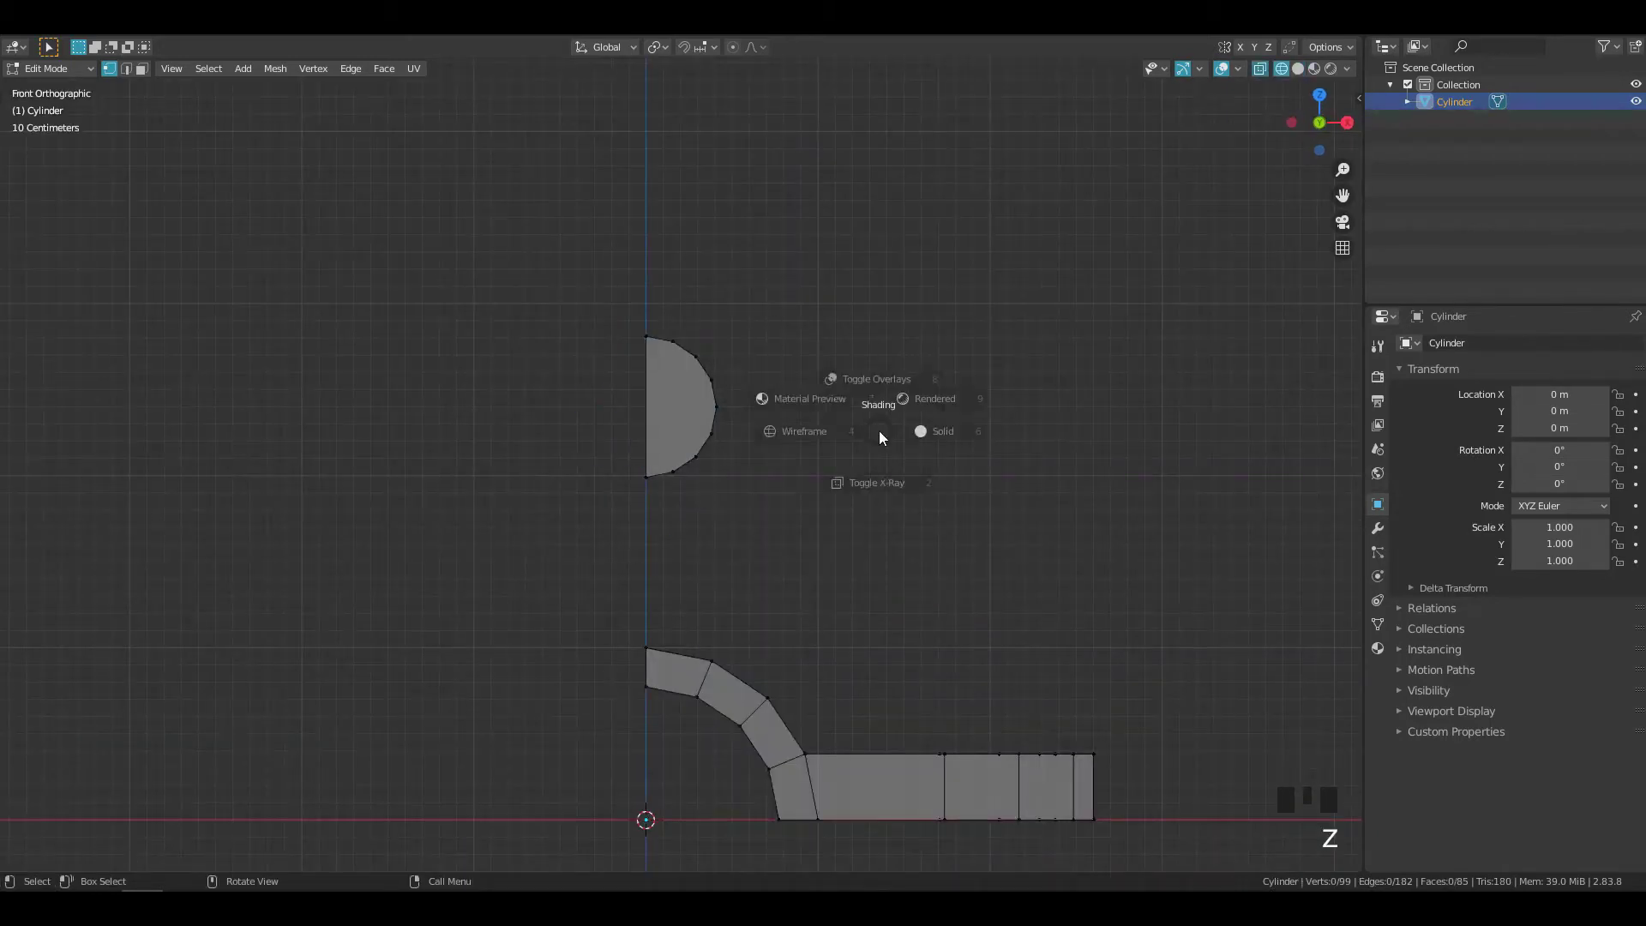
left_click(951, 393)
- Bridge the three rim faces at the back end of the bracket's curve to three lower faces on the half-cylinder's back section
mouse_move(951, 393)
middle_mouse_down()
mouse_move(640, 434)
mouse_move(755, 413)
mouse_move(811, 474)
mouse_move(783, 466)
middle_mouse_up()
key("Tab")
left_click(935, 470)
middle_click_drag(941, 471, 739, 559)
left_click(739, 558)
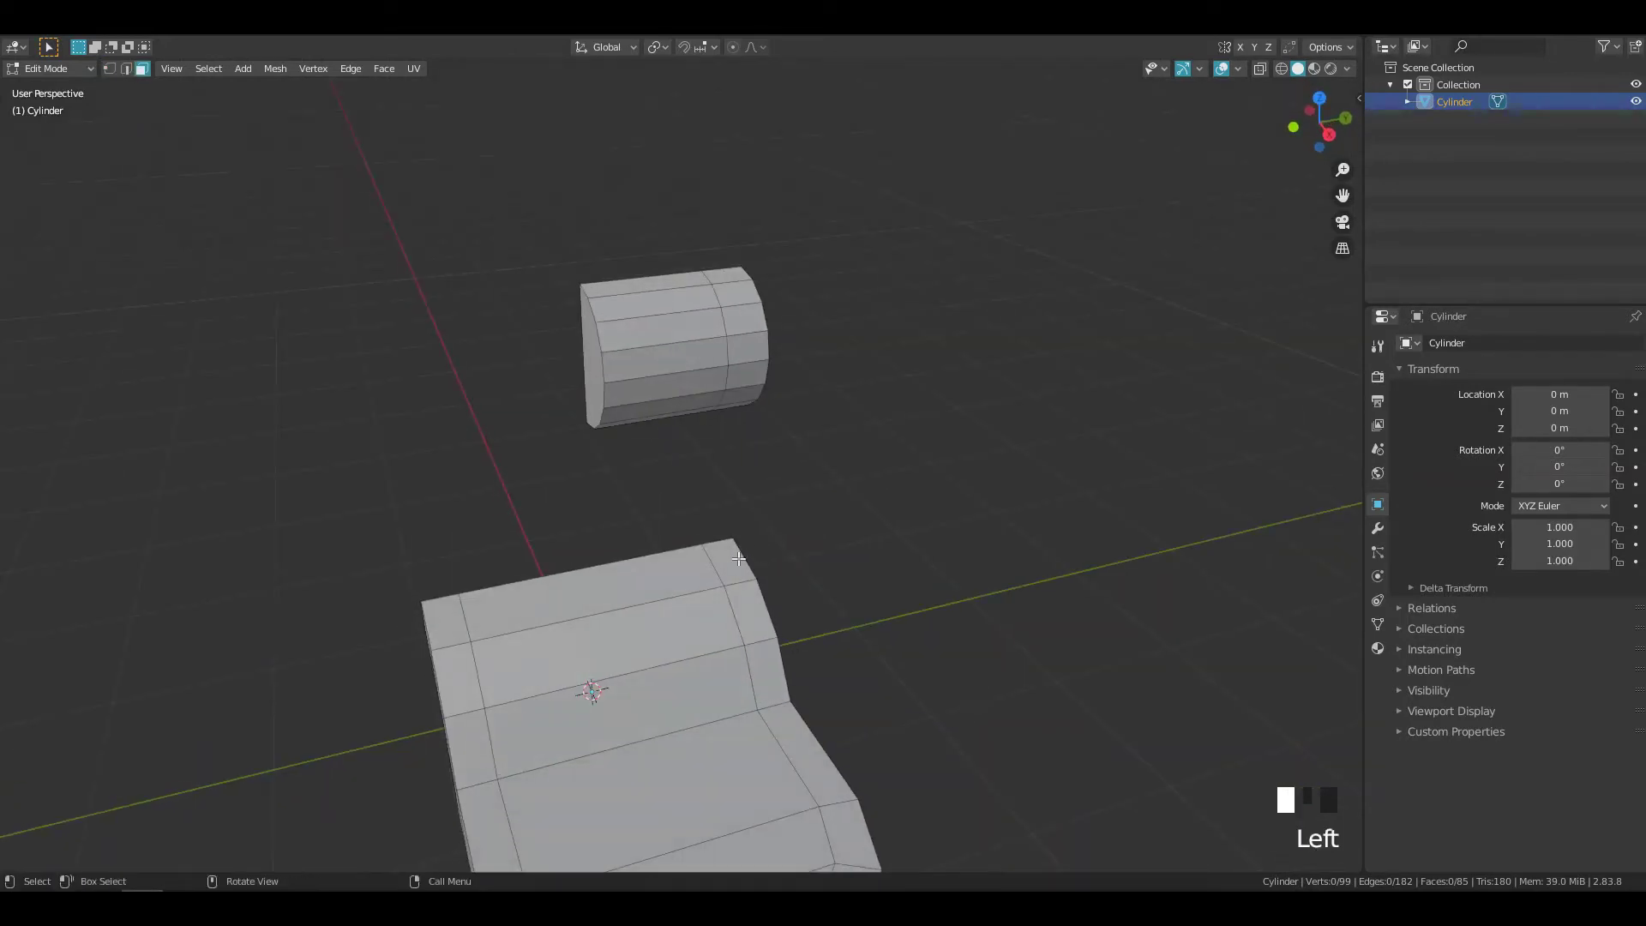
left_click(765, 637, "ctrl")
middle_click_drag(766, 558, 728, 469, "shift")
left_click(739, 561, "ctrl")
middle_click_drag(746, 547, 670, 366, "shift")
left_click(704, 519, "shift")
left_click(690, 463, "shift")
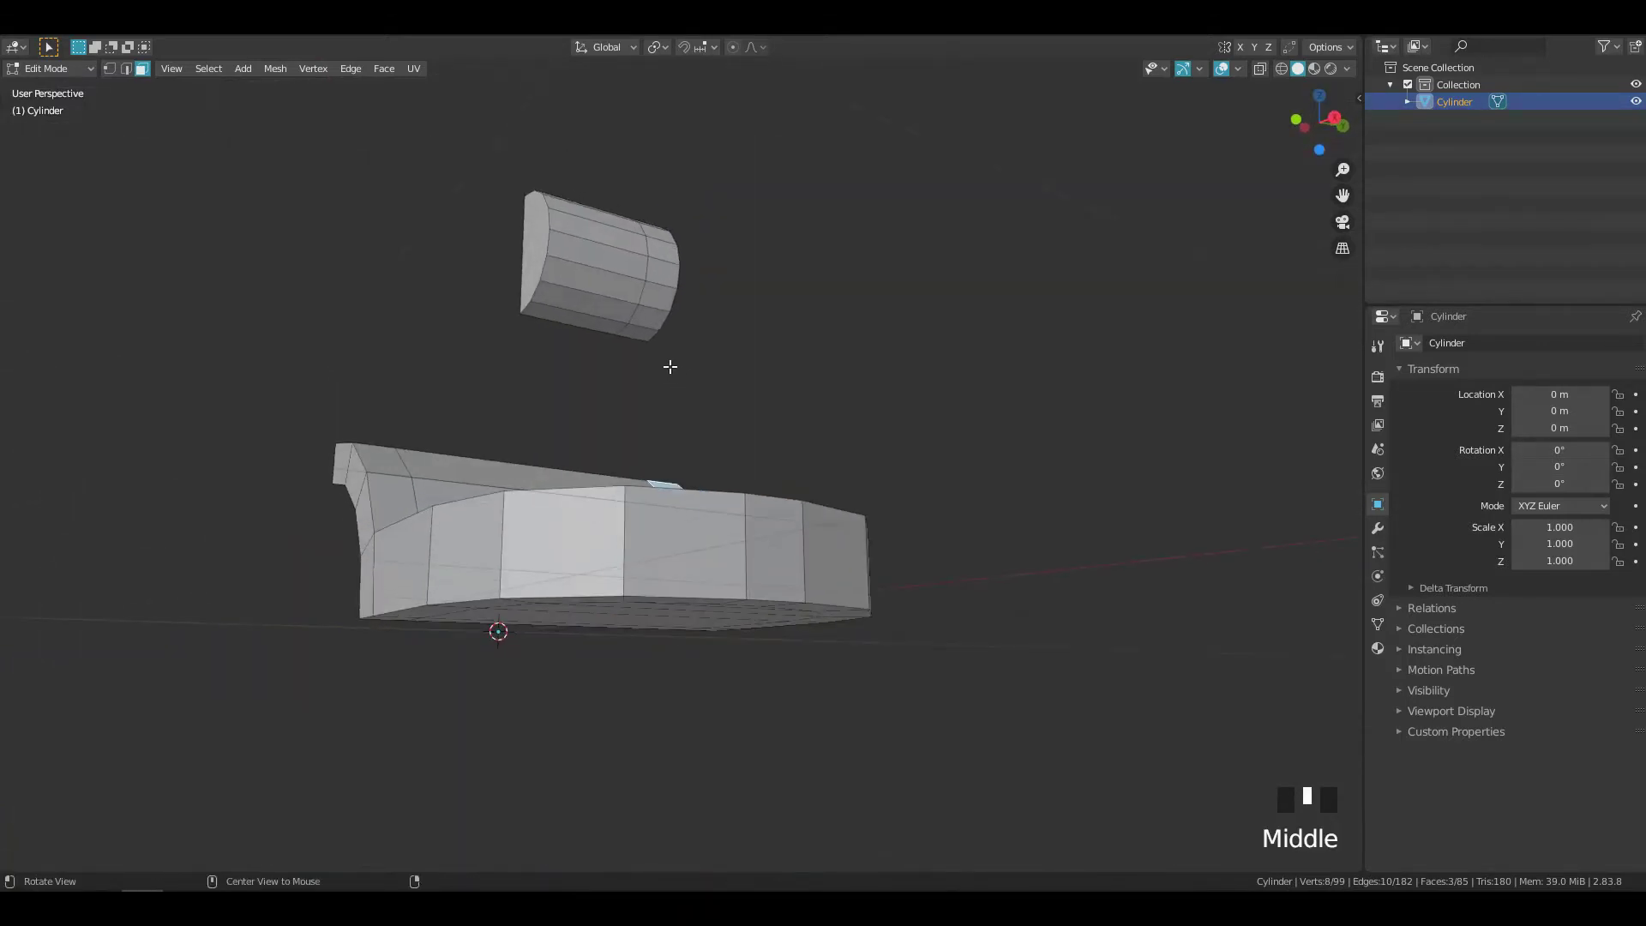
left_click(638, 333, "shift")
left_click(657, 287, "ctrl")
middle_click_drag(656, 288, 898, 355)
key("ctrl+e")
left_click(899, 355)
- Delete the face that closes the new back post on its inner, centre-plane side
middle_click_drag(680, 382, 871, 357, "shift")
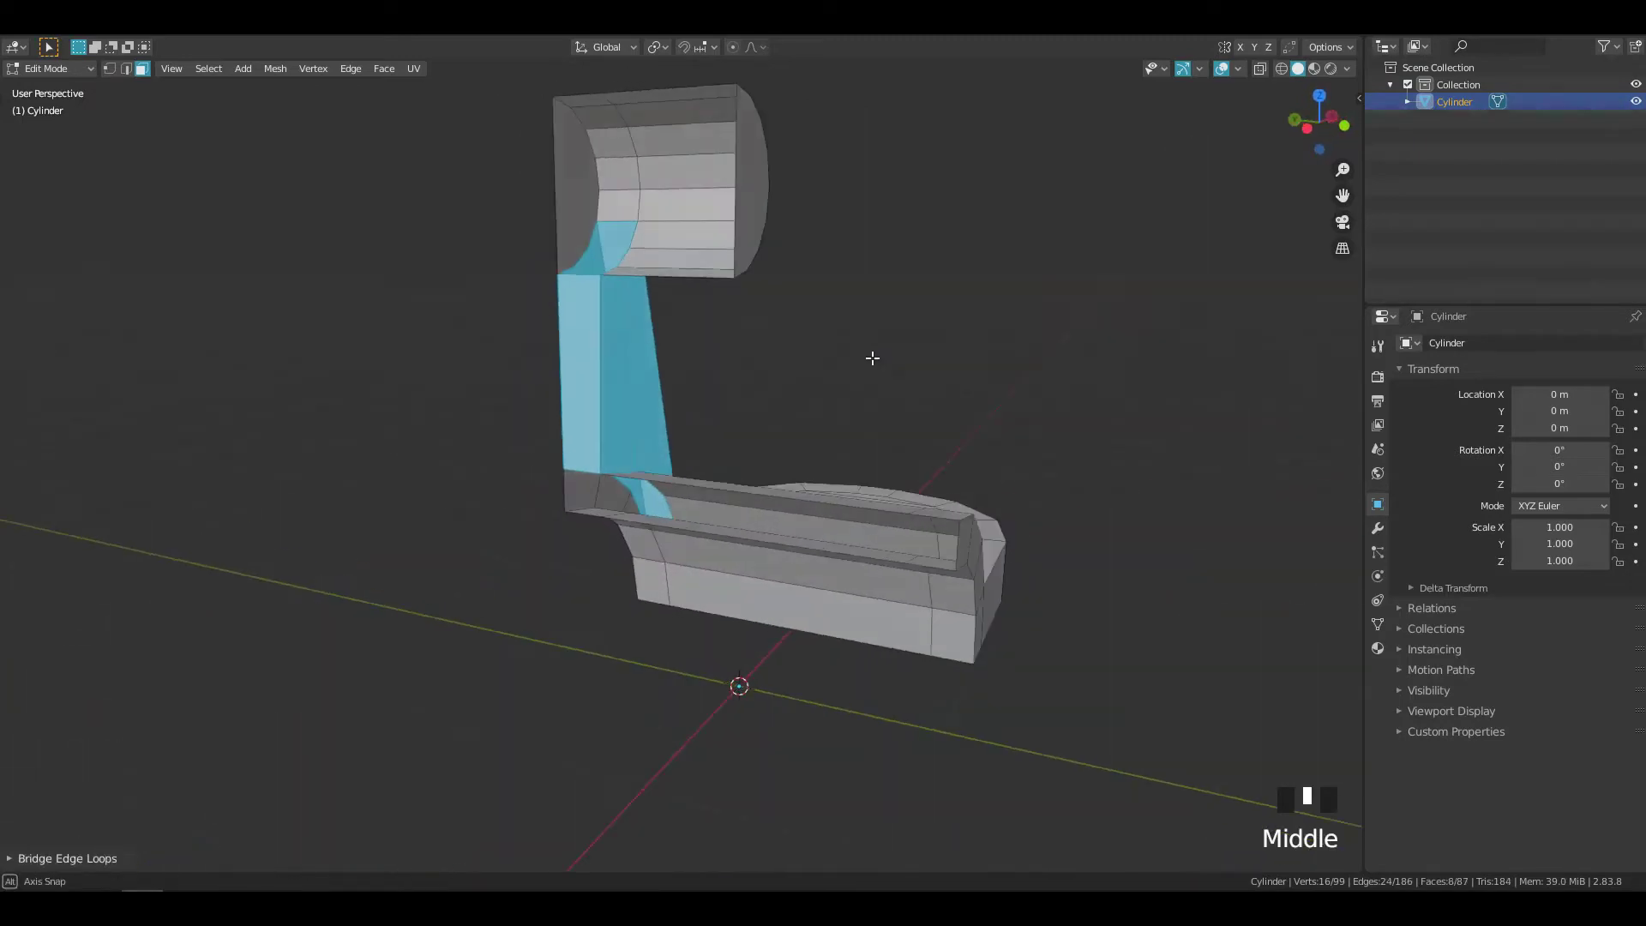
left_click(581, 341)
key("x")
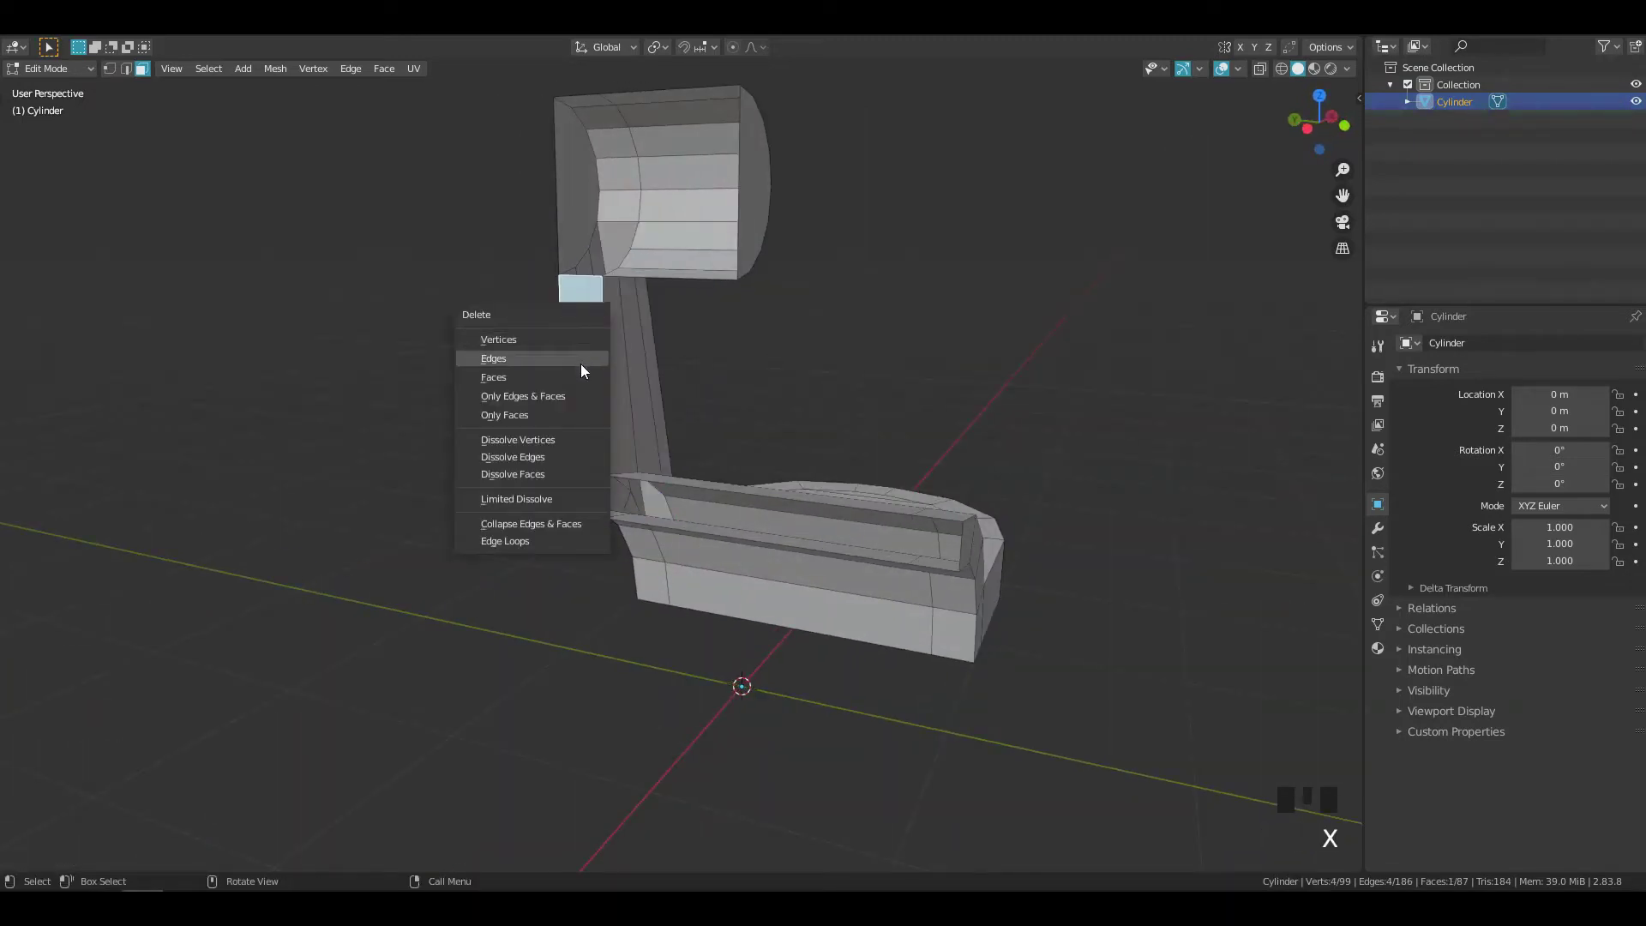
left_click(574, 377)
- Add a loop cut around the upper half-cylinder and slide it toward its front end
middle_click_drag(574, 377, 658, 403)
key("ctrl+r")
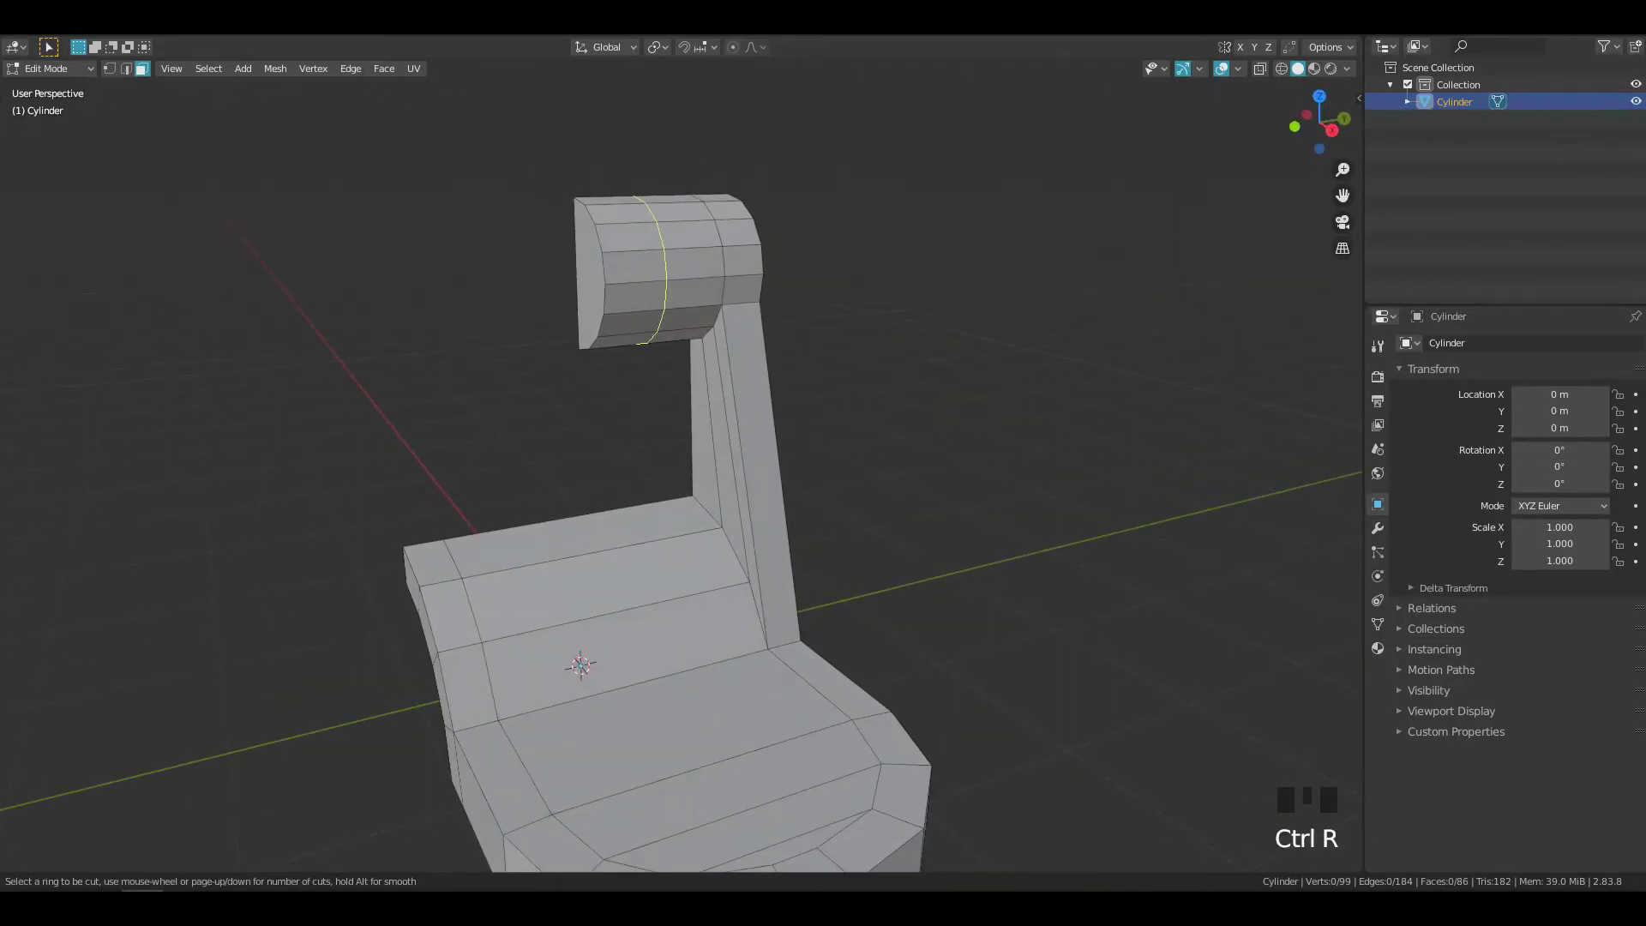
left_click(638, 300)
left_click(608, 295)
middle_click_drag(656, 356, 660, 329, "shift")
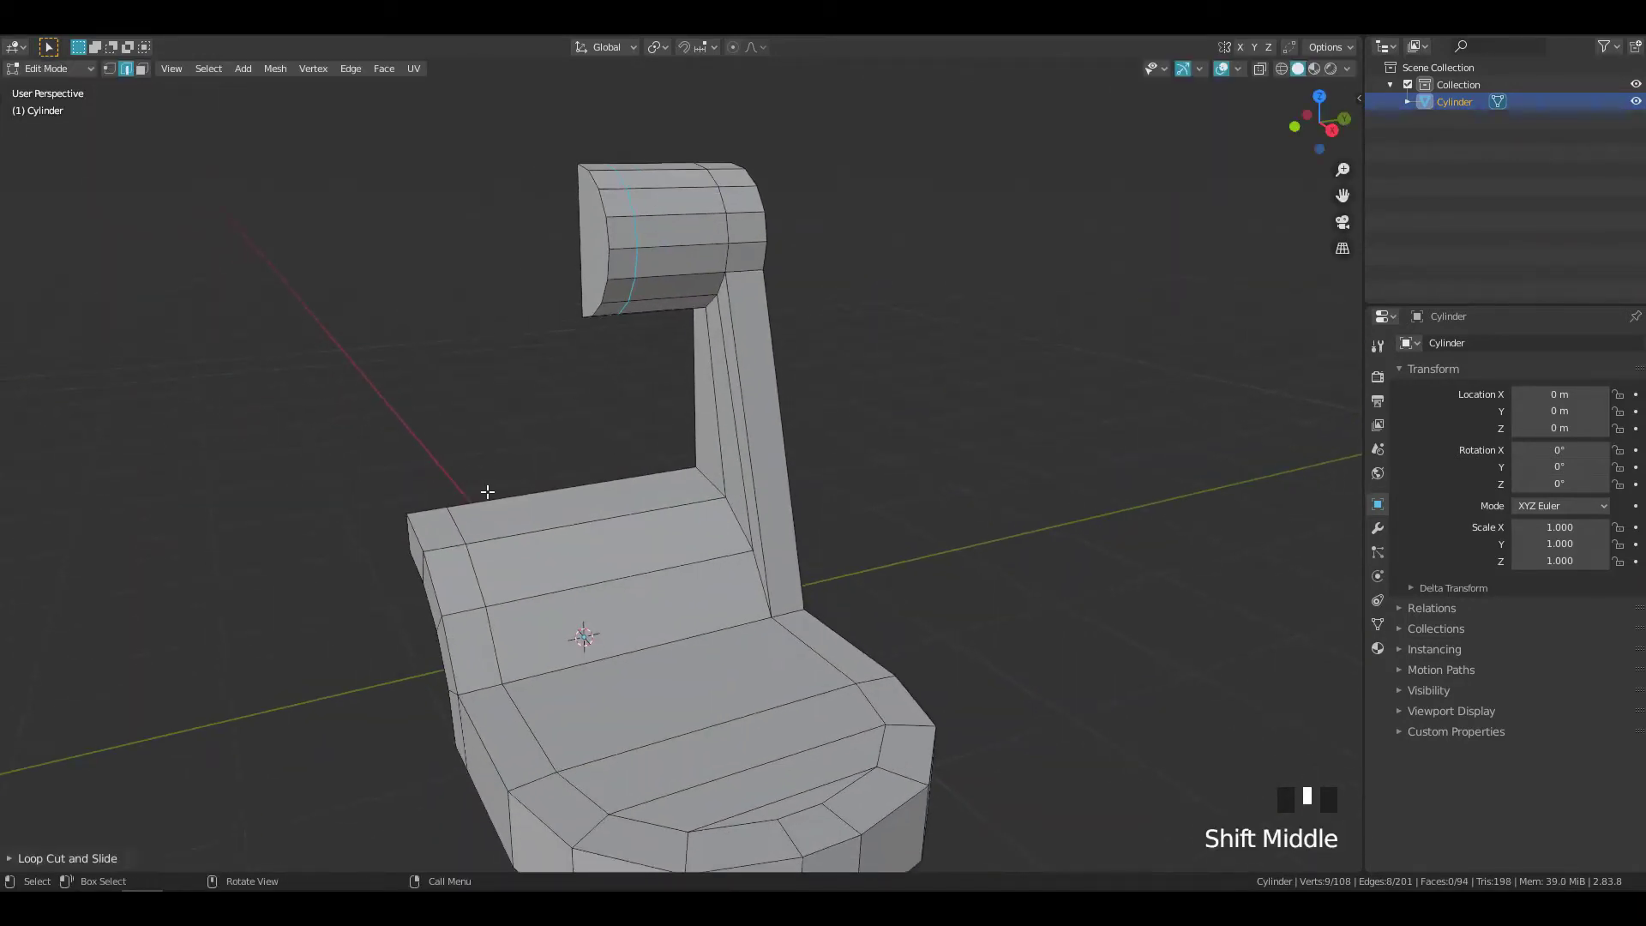
- Bridge the two uppermost bracket faces in front of the post to the two underside faces of the half-cylinder
key("Tab")
left_click(527, 512)
left_click(453, 533)
left_click(591, 506, "shift")
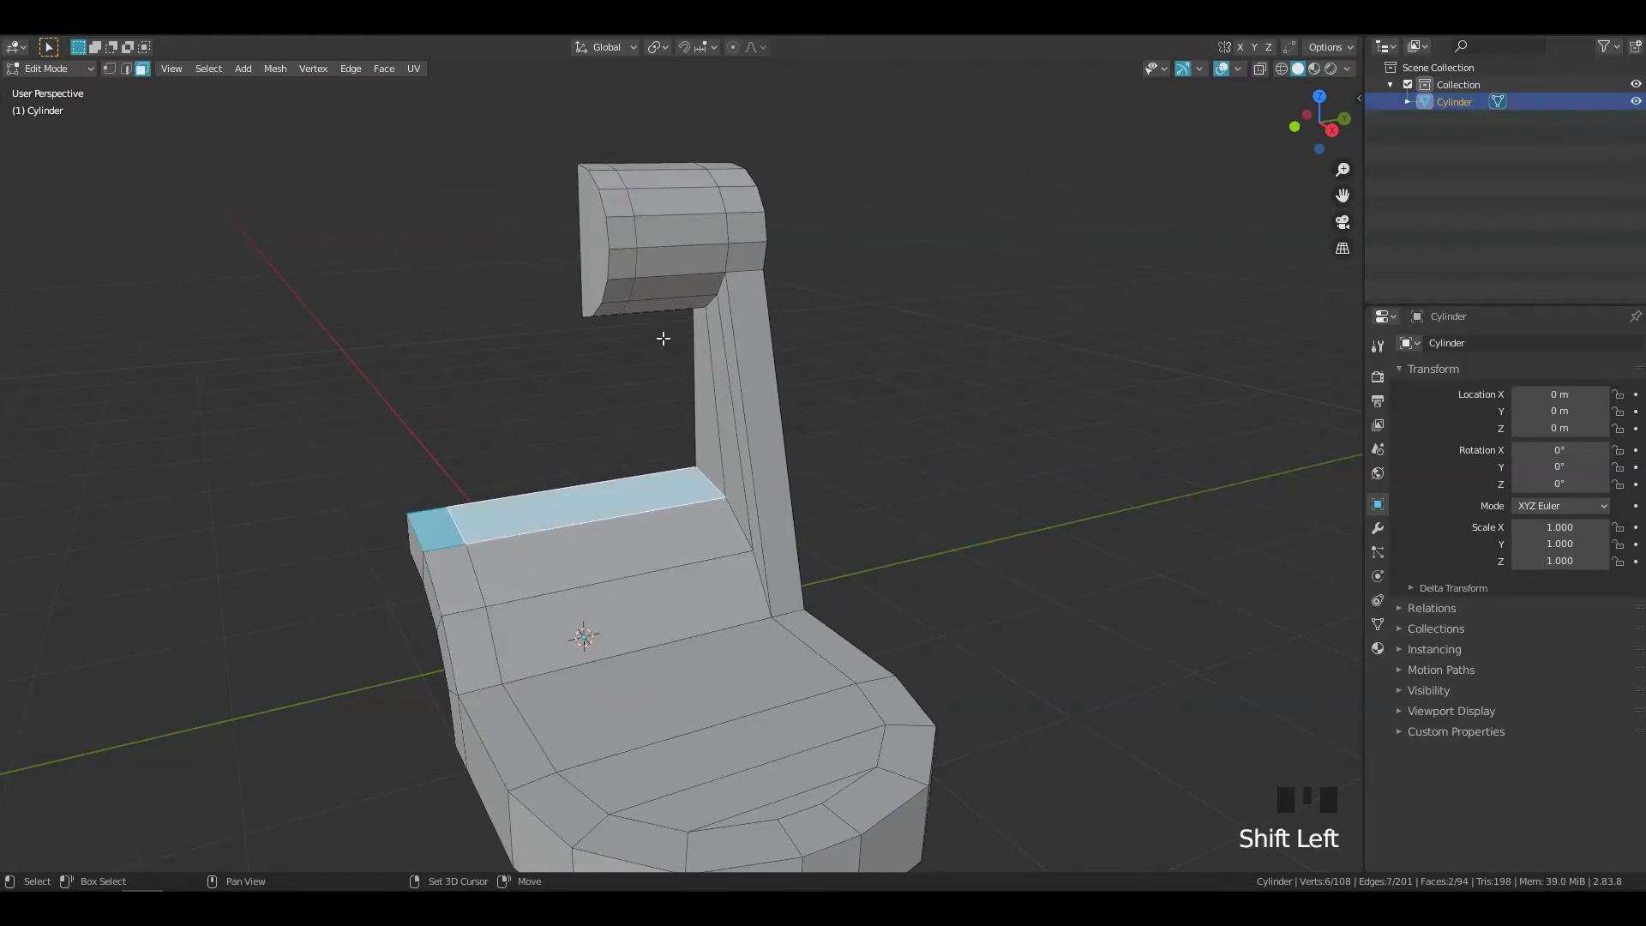
middle_click_drag(660, 366, 677, 321)
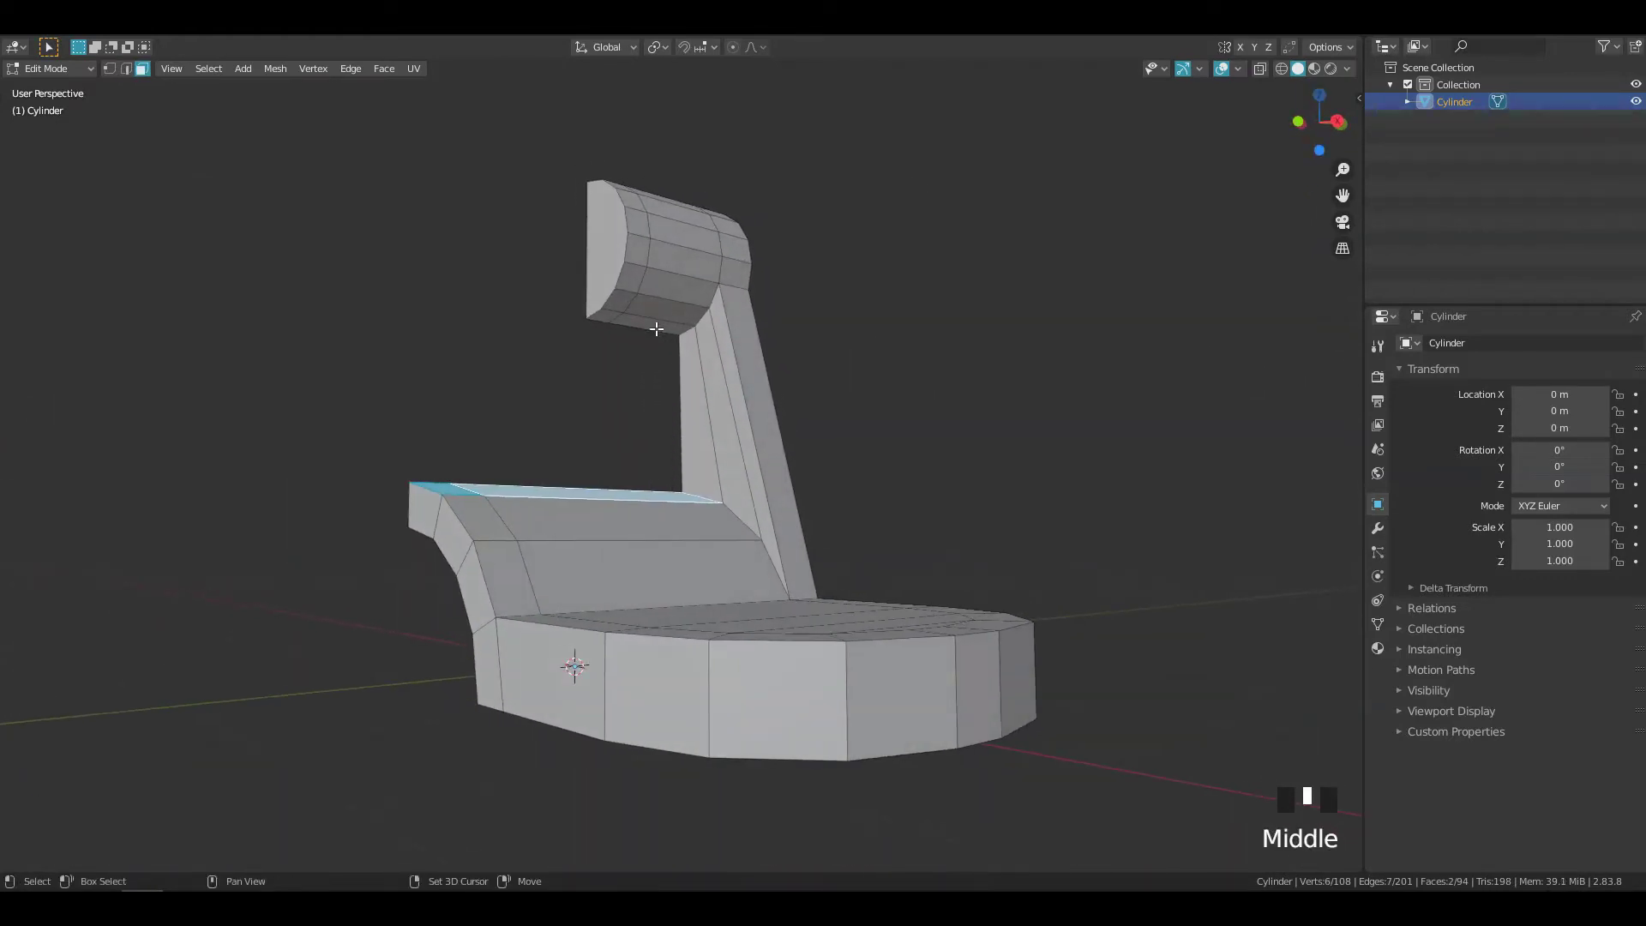
left_click(616, 321, "shift")
left_click(616, 320, "shift")
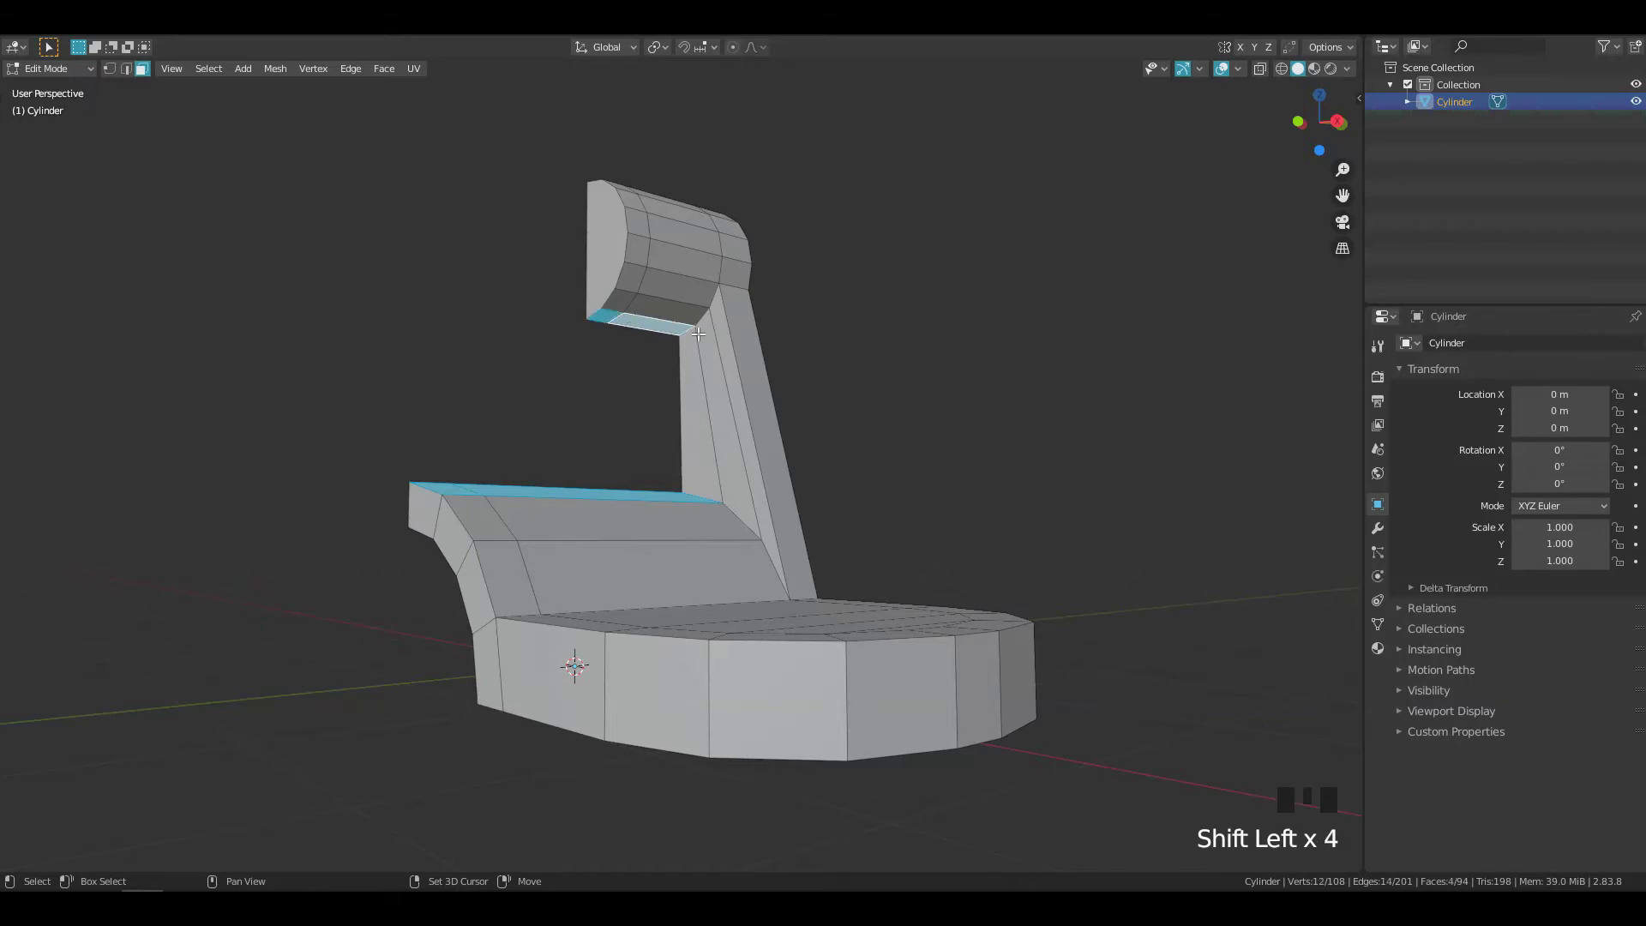
key("ctrl+e")
left_click(877, 344)
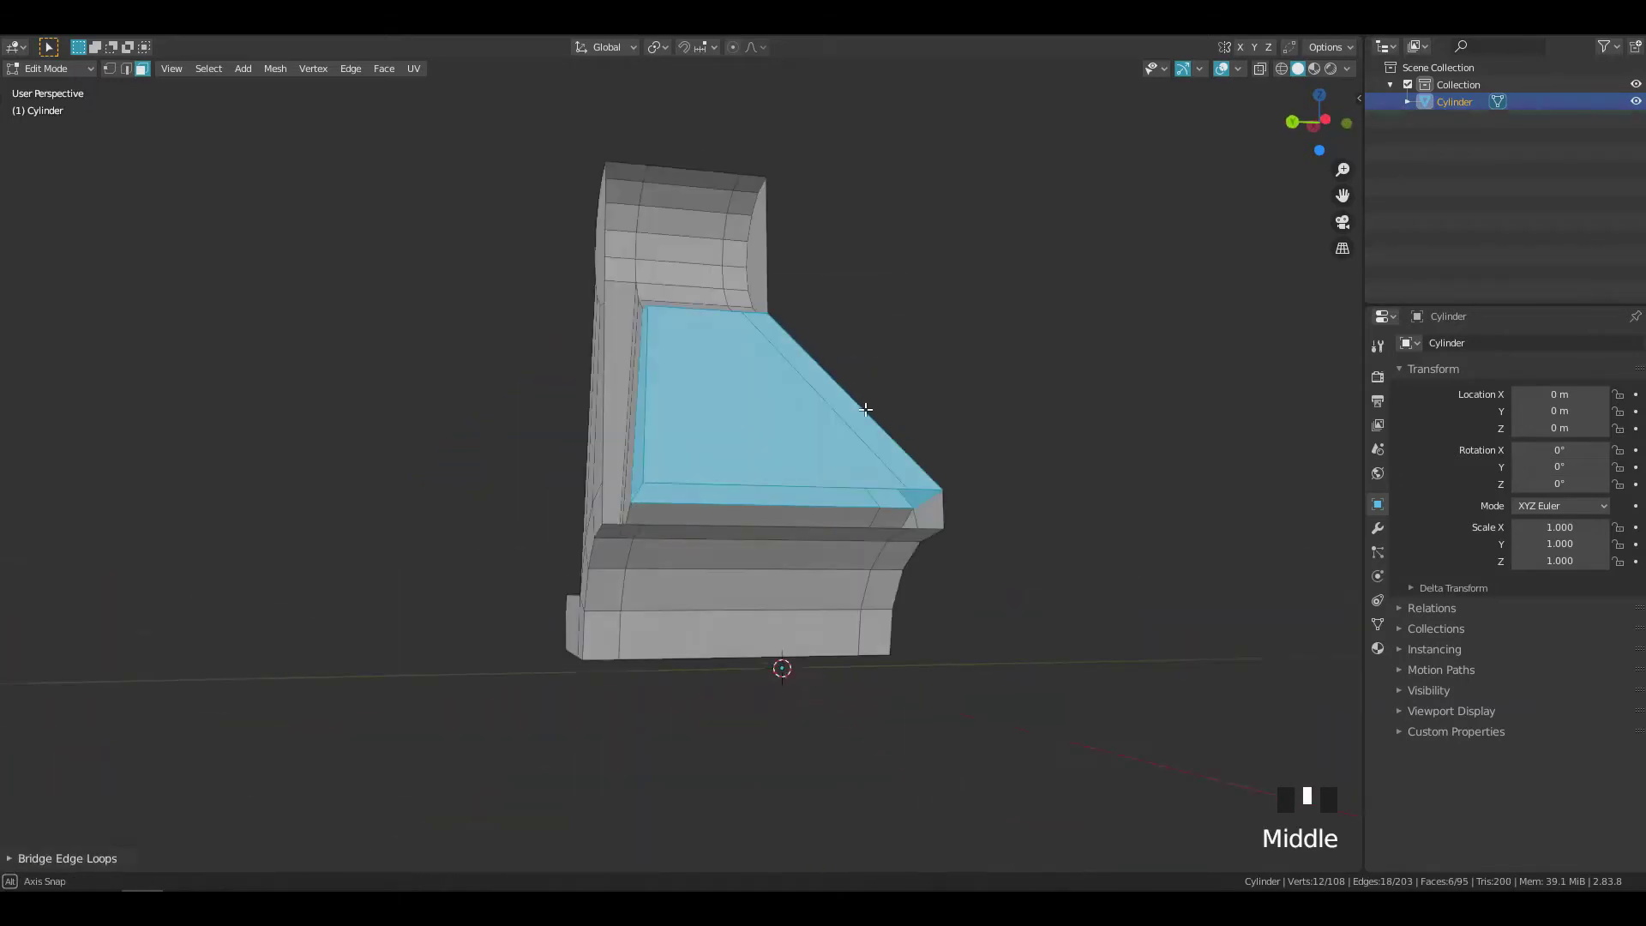
- Delete the new web's centre-plane faces and the interior face between the web and the back post
middle_click_drag(866, 409, 653, 372)
left_click(668, 373)
middle_click_drag(753, 401, 673, 365)
left_click(826, 410, "ctrl")
key("x")
left_click(861, 415)
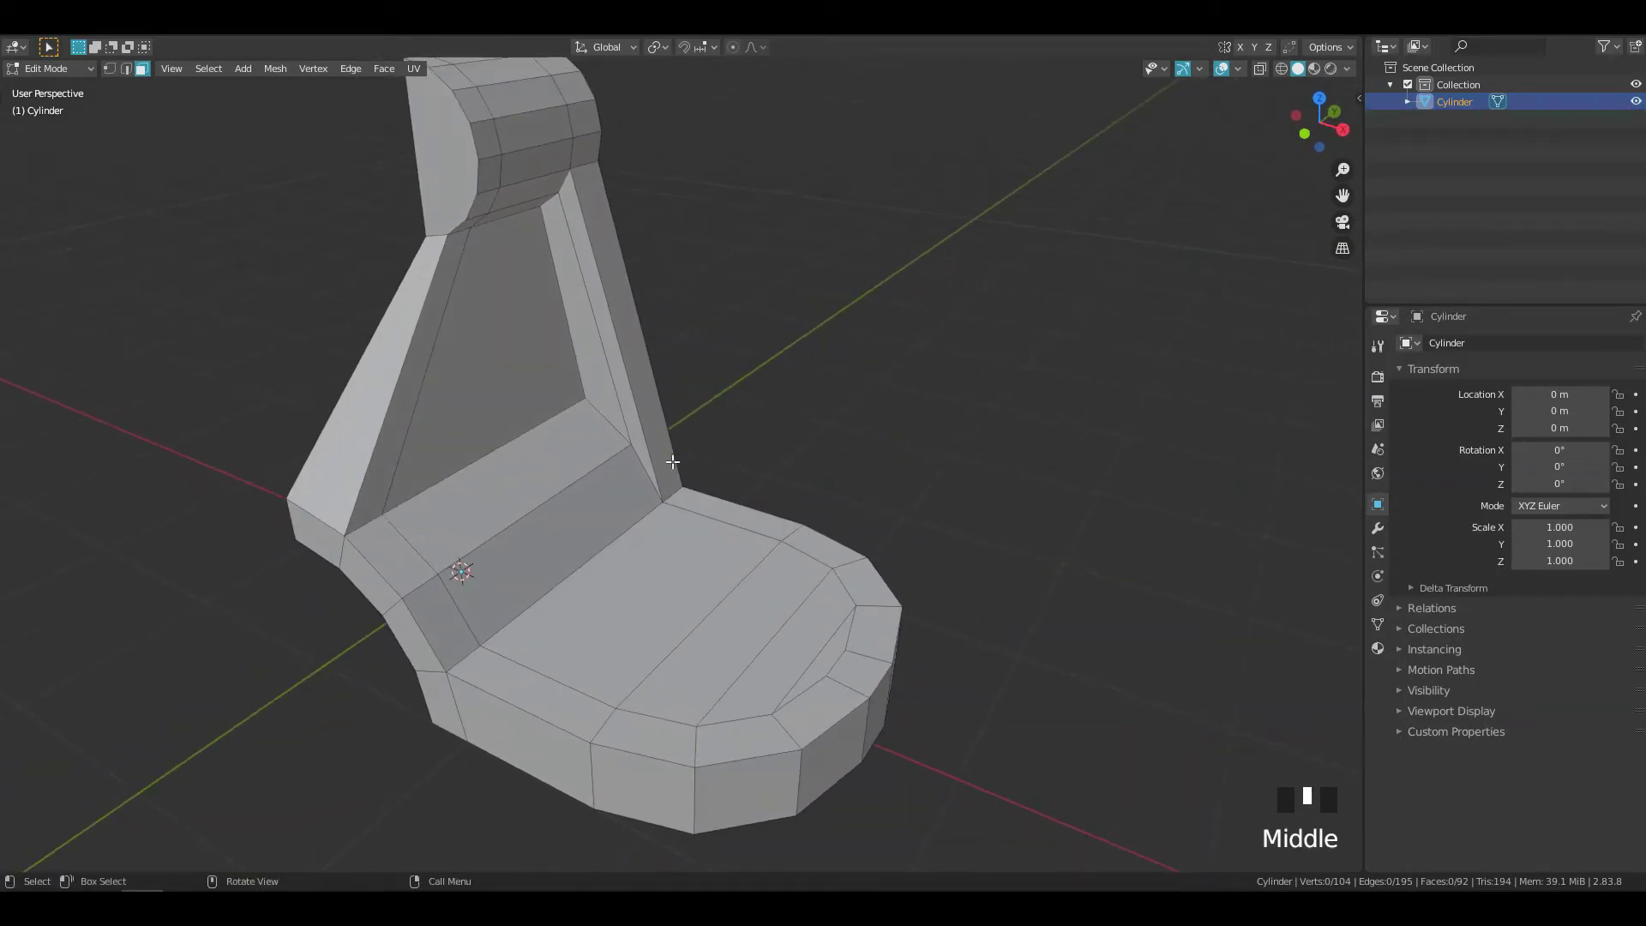
- Leave mesh editing and add a Mirror modifier on the X axis with Clipping enabled
key("Tab")
left_click(1370, 522)
left_click(1376, 526)
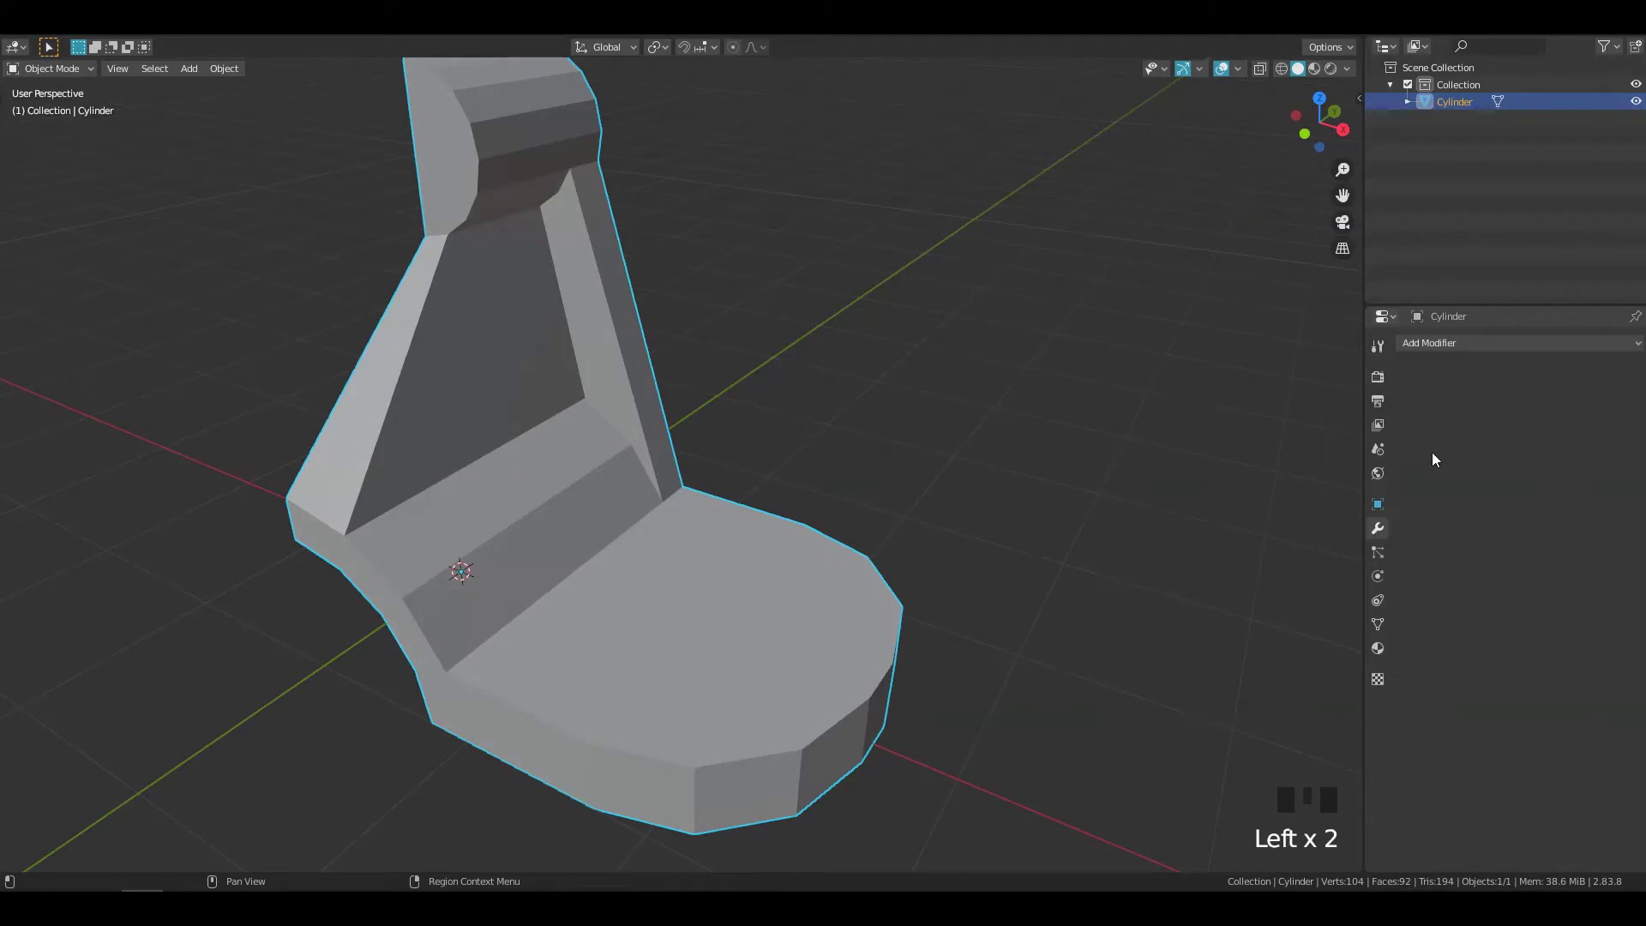
left_click(1470, 343)
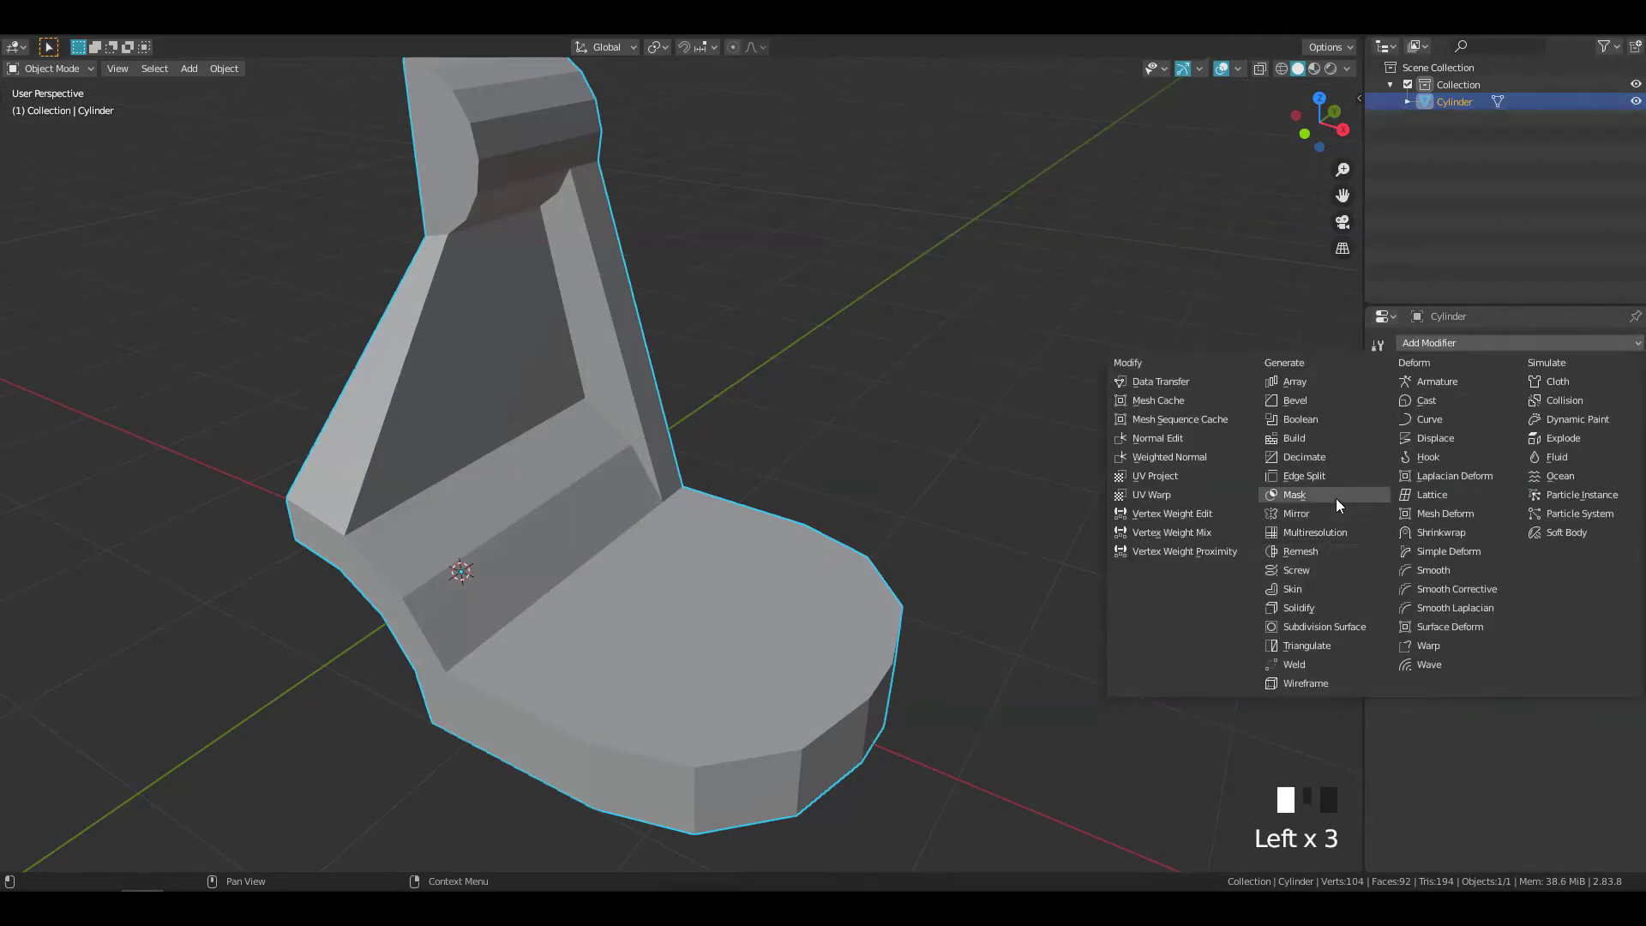
left_click(1320, 513)
middle_click_drag(986, 382, 891, 364, "shift")
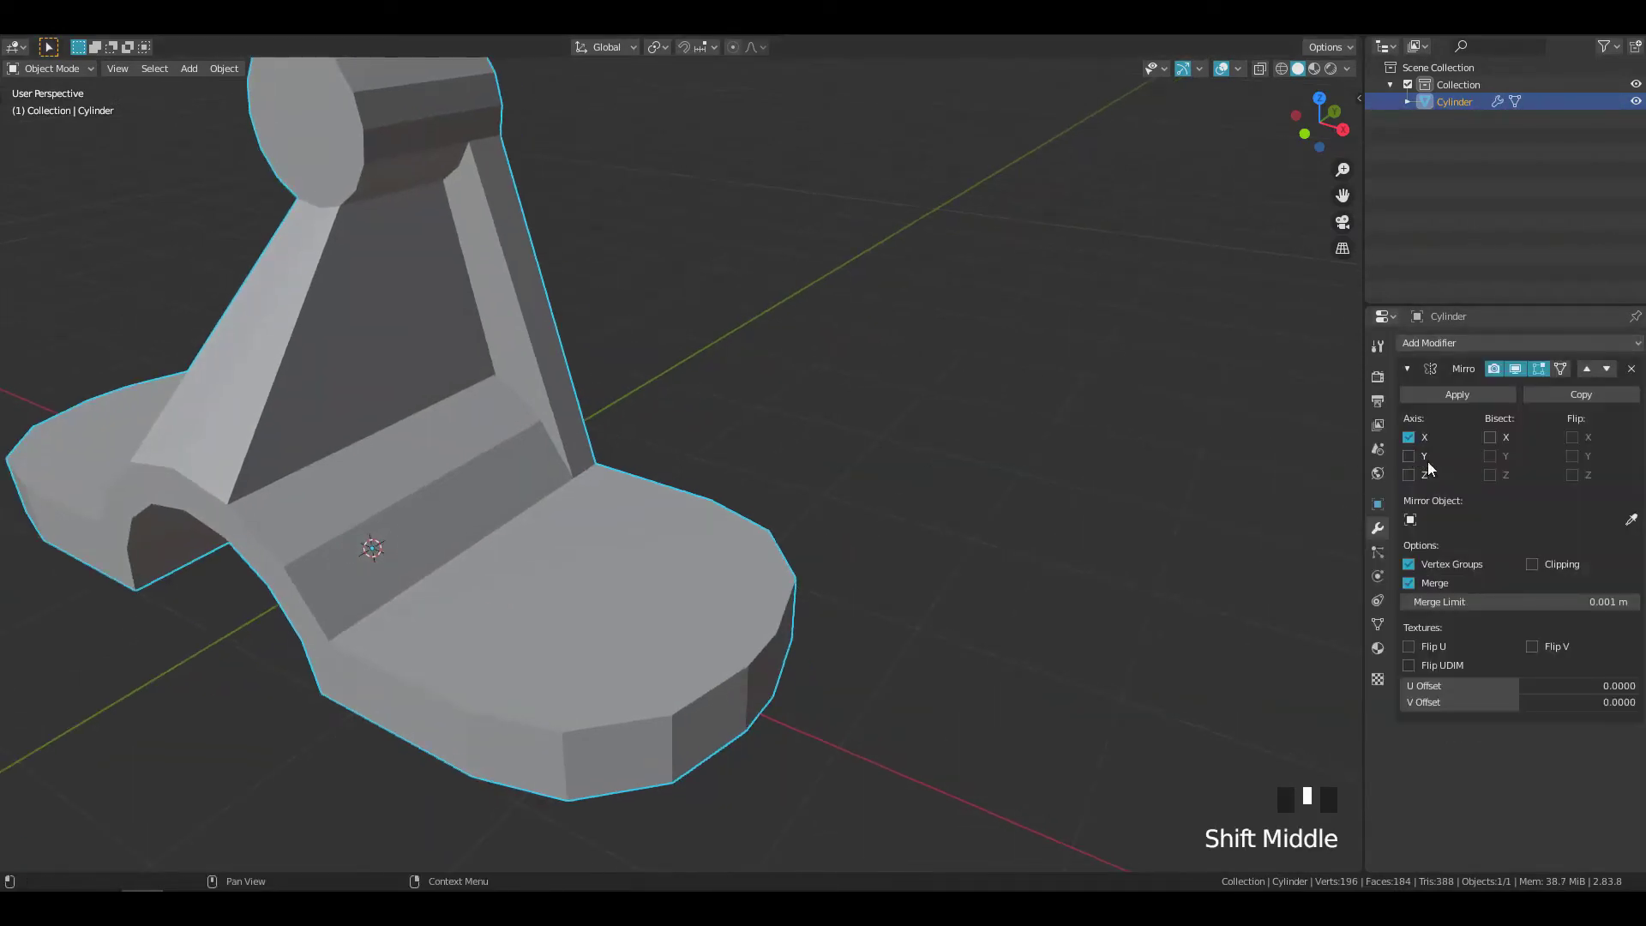
left_click(1550, 559)
- Add a Subdivision Surface modifier at level 2 and shade the part smooth
key("ctrl+2")
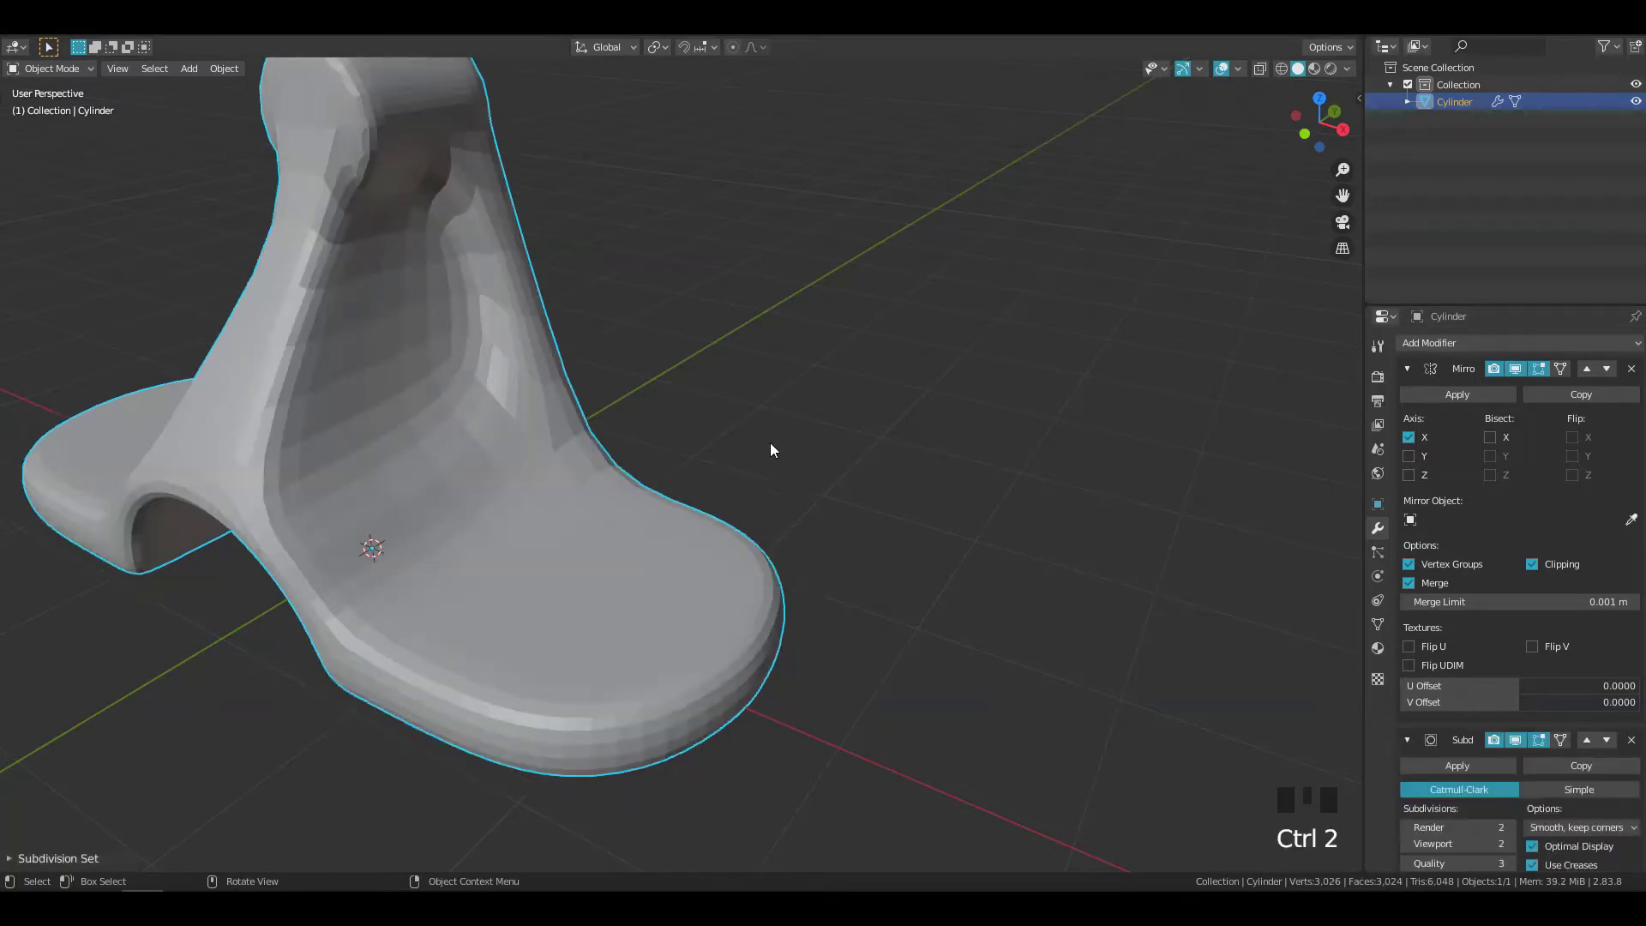
middle_click_drag(770, 444, 757, 445, "shift")
right_click(758, 445)
middle_click_drag(622, 442, 734, 444, "shift")
middle_click_drag(676, 417, 716, 476, "shift")
- Return to mesh editing and turn off the viewport visibility of the Mirror and Subdivision modifiers
key("Tab")
middle_click_drag(705, 309, 751, 360, "shift")
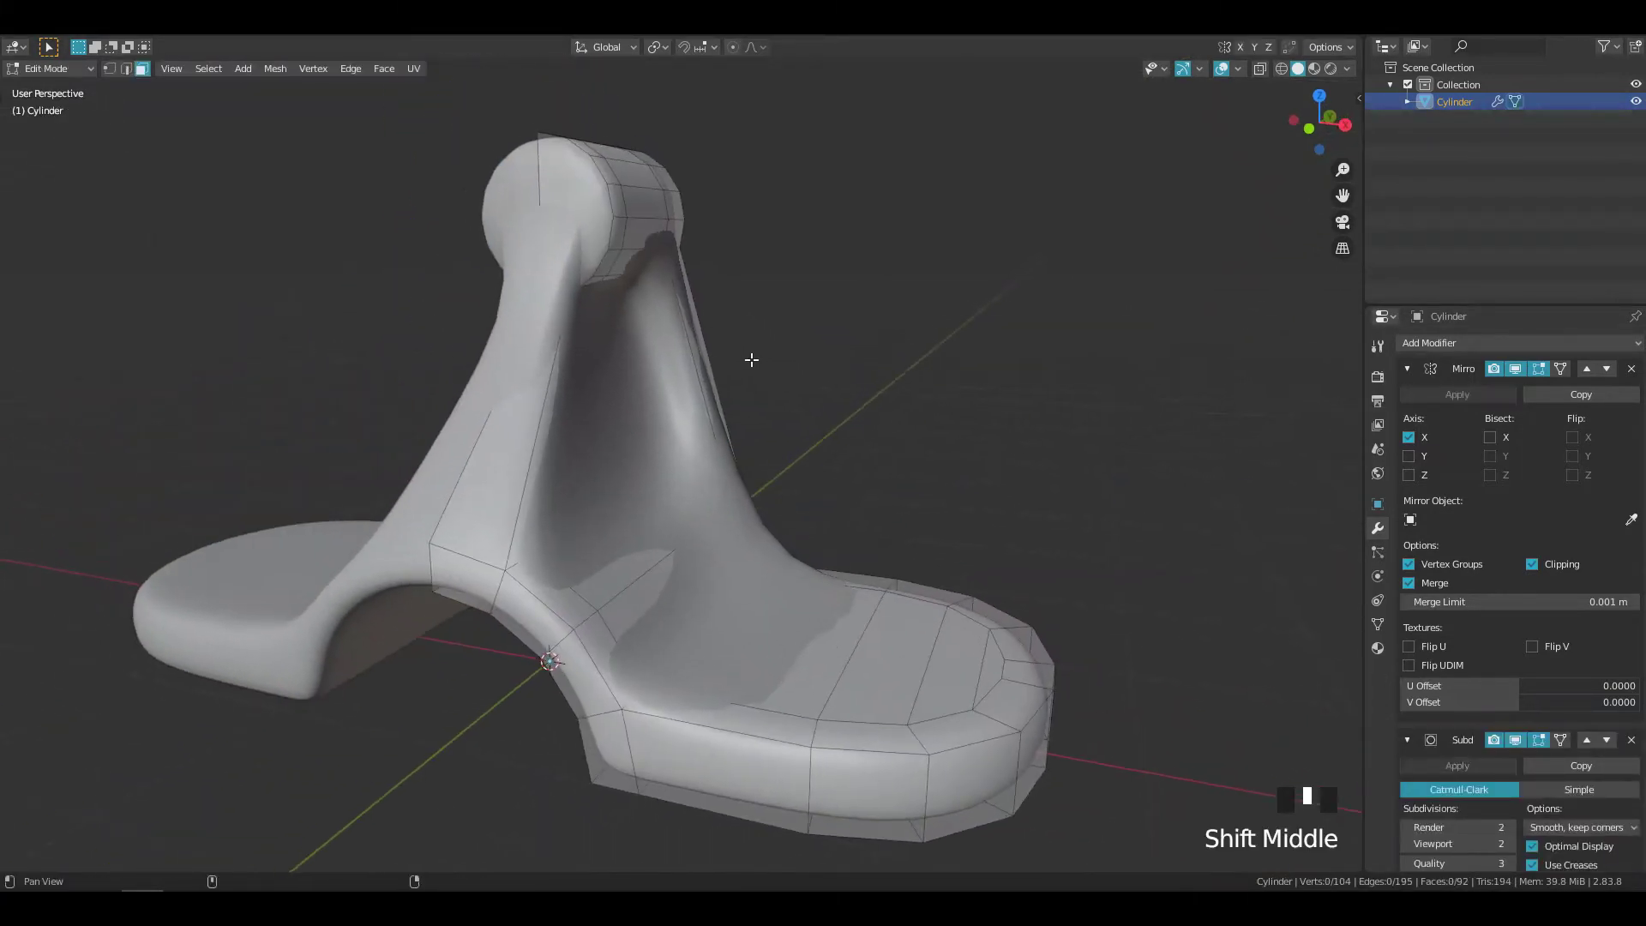
key("alt+BUTTON4MOUSE")
left_click(716, 295)
middle_click_drag(717, 295, 763, 331, "shift")
middle_click_drag(763, 331, 844, 411)
- In a top wireframe view, select the flange's inner faces on both its upper and lower sides
key("grave")
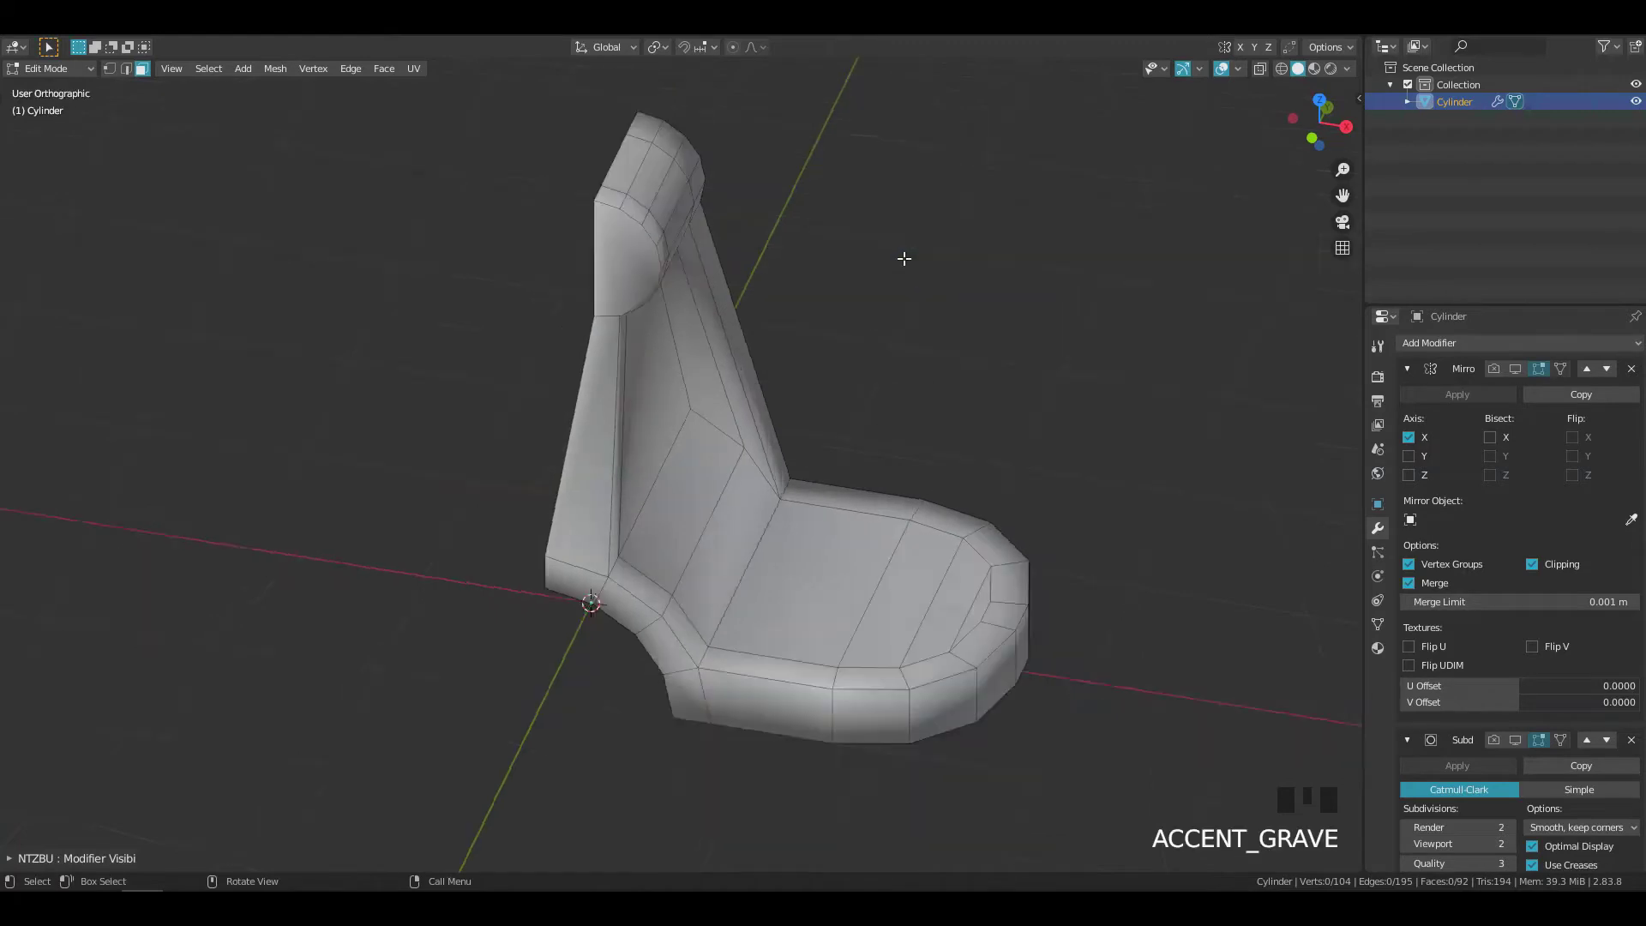
left_click_drag(904, 259, 808, 378, "shift")
middle_click_drag(808, 378, 775, 375, "shift")
key("Tab")
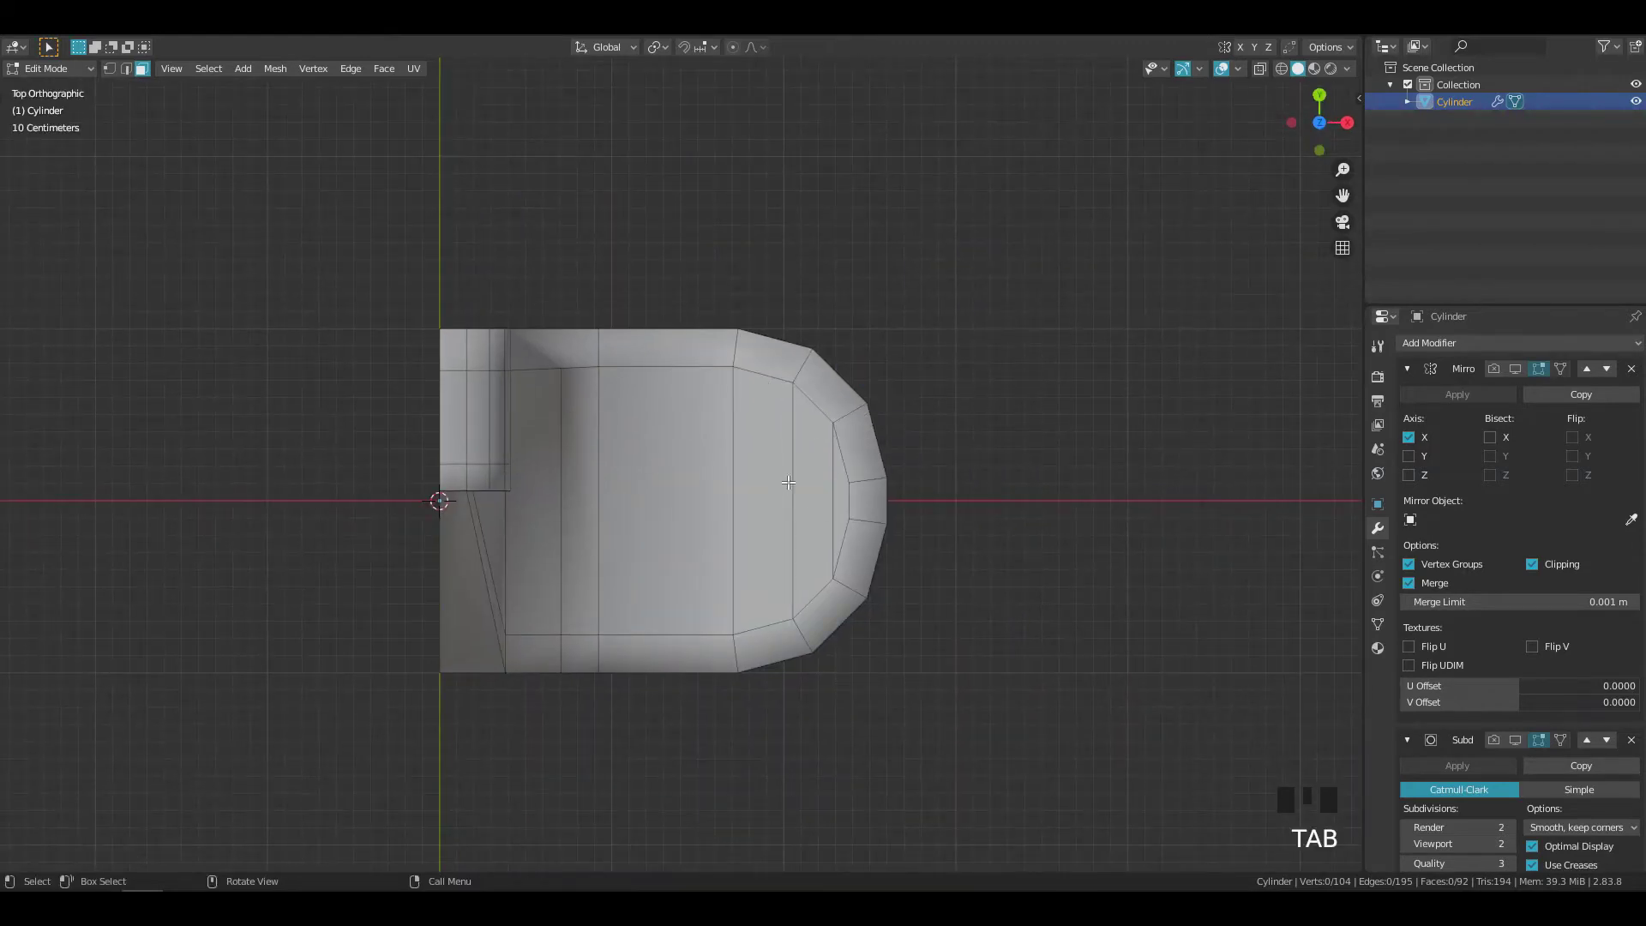
key("z")
left_click(673, 454)
left_click_drag(844, 538, 844, 538)
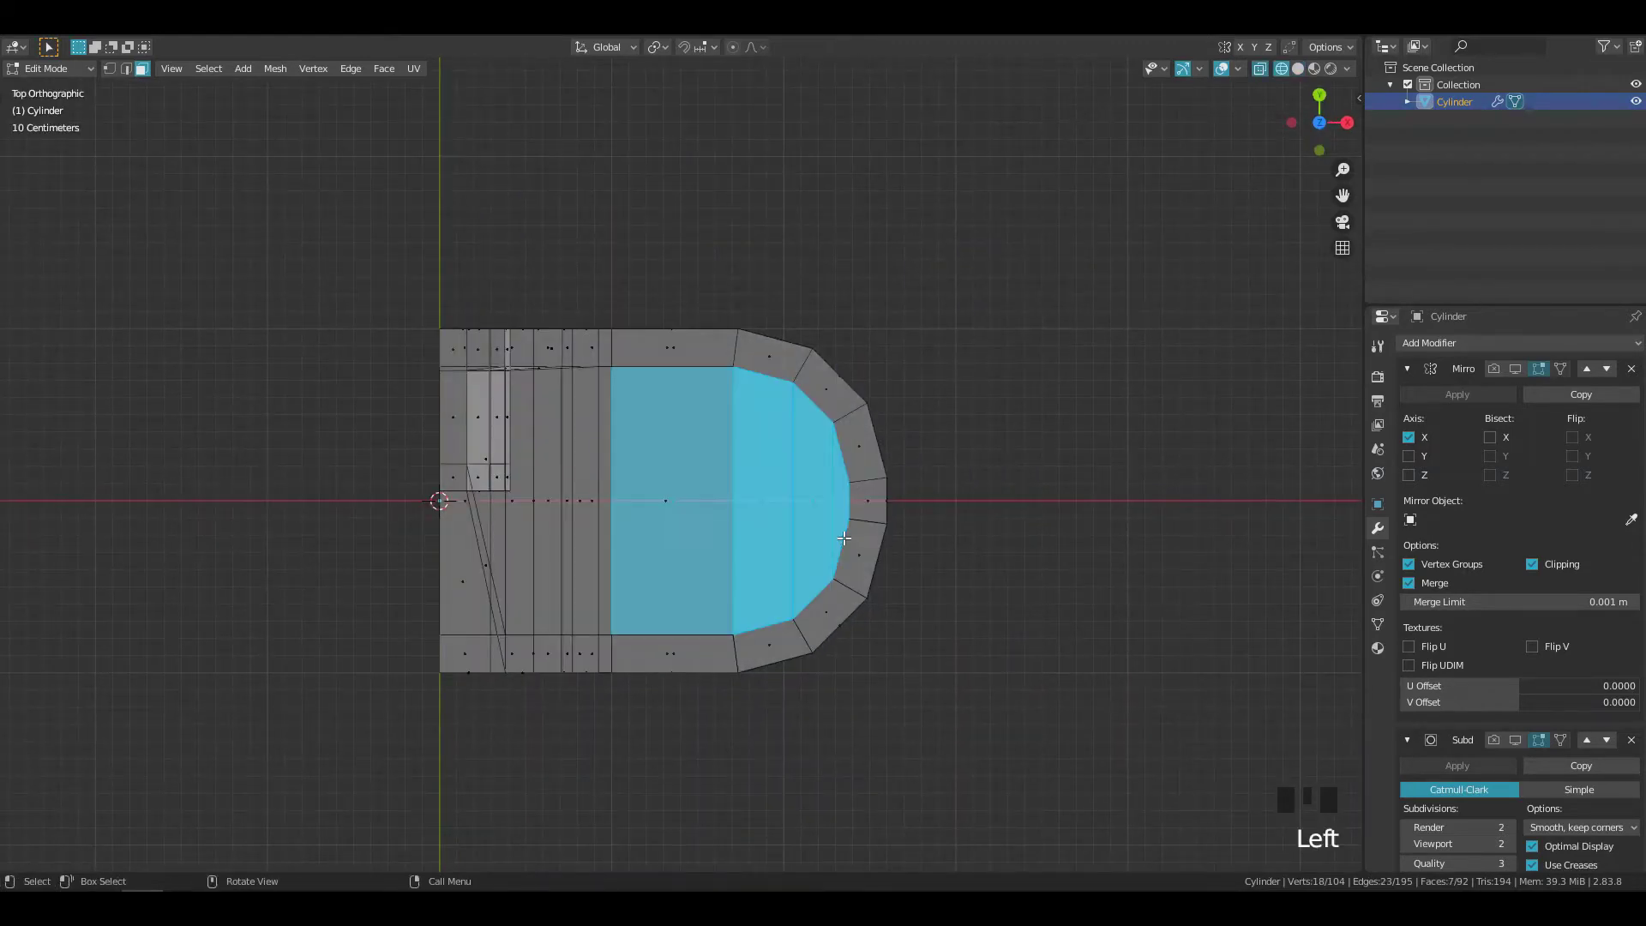
left_click_drag(679, 559, 685, 565, "ctrl")
middle_click_drag(929, 507, 876, 482, "shift")
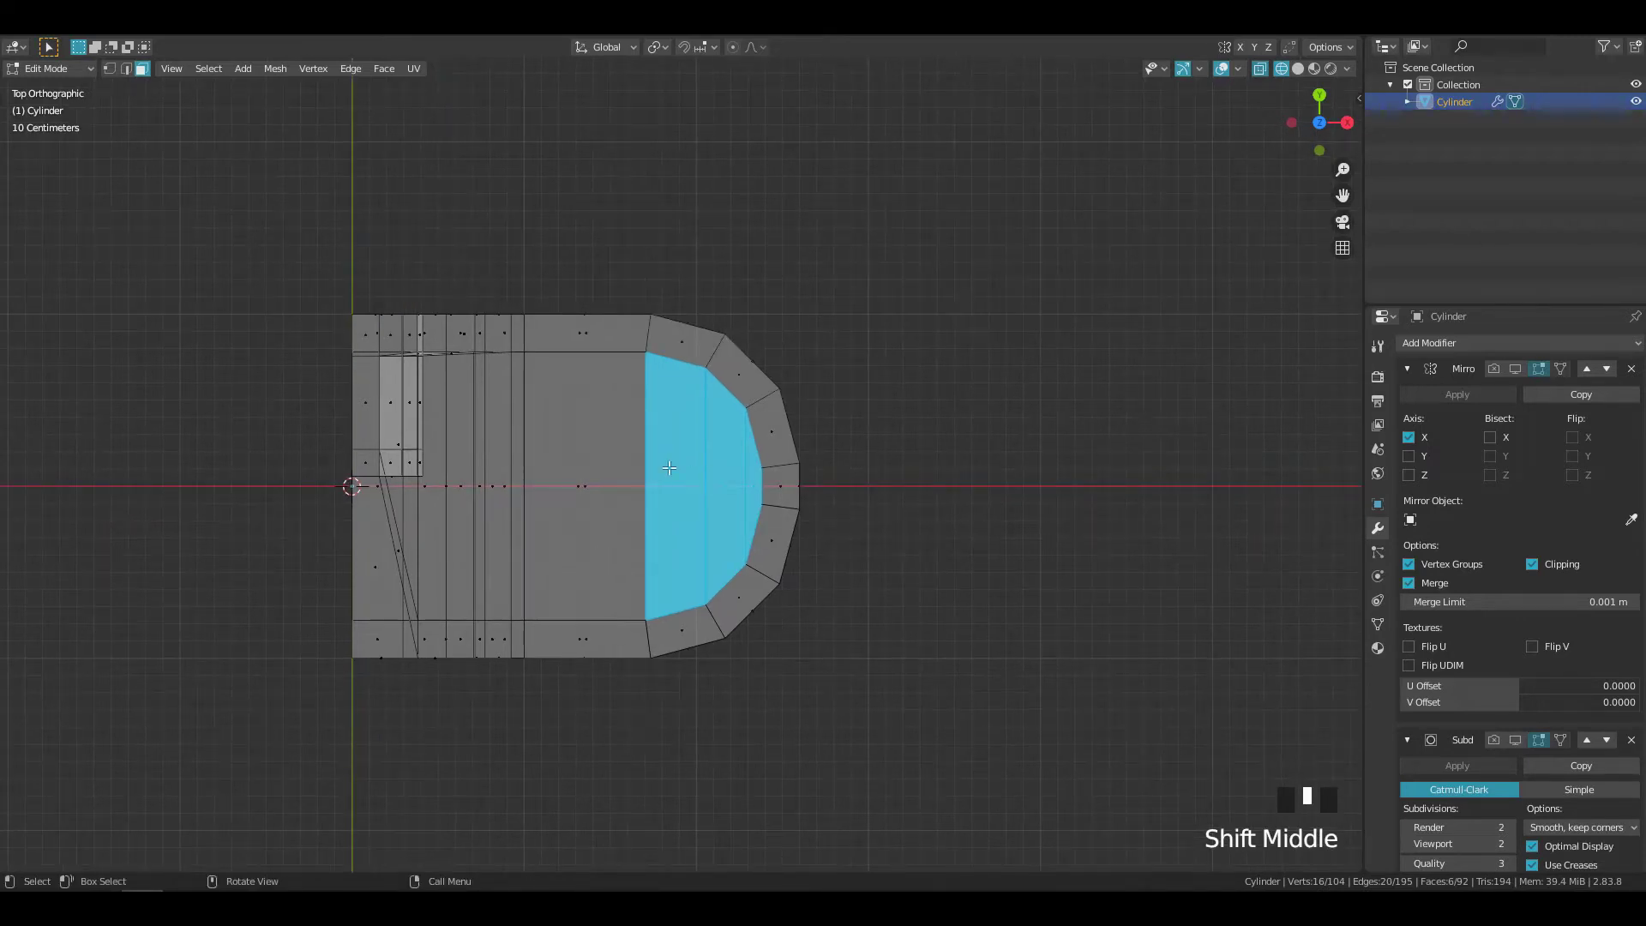
left_click_drag(643, 517, 643, 518, "shift")
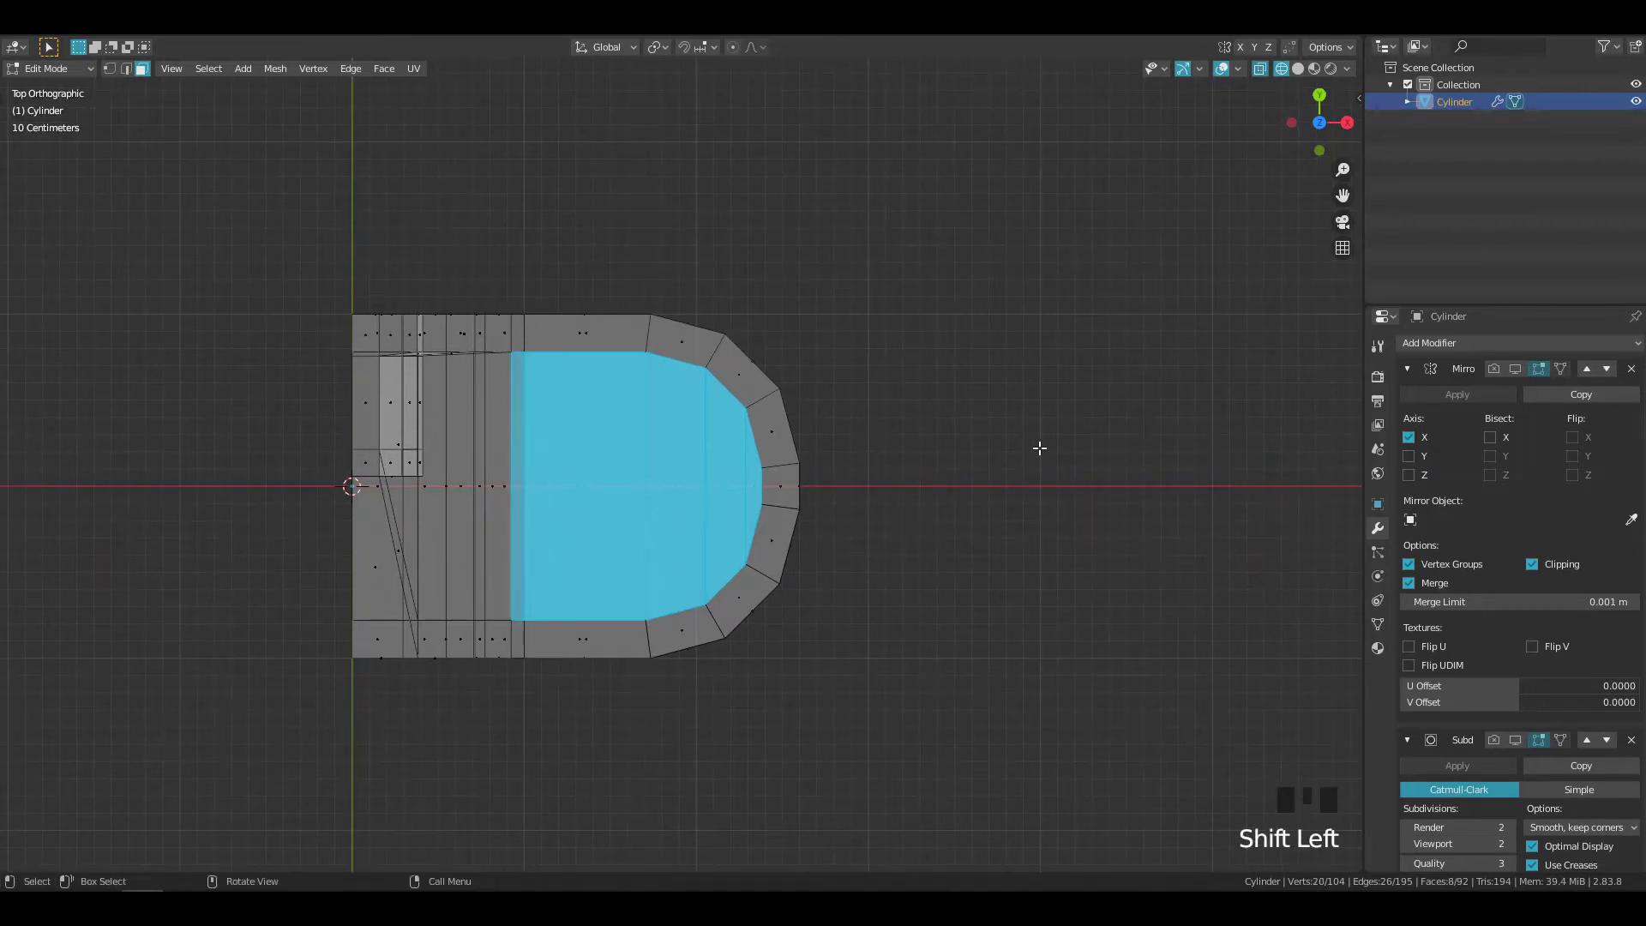
- Inset the selected flange faces by about 0.23 and shape the inset region into a circle with LoopTools
key("i")
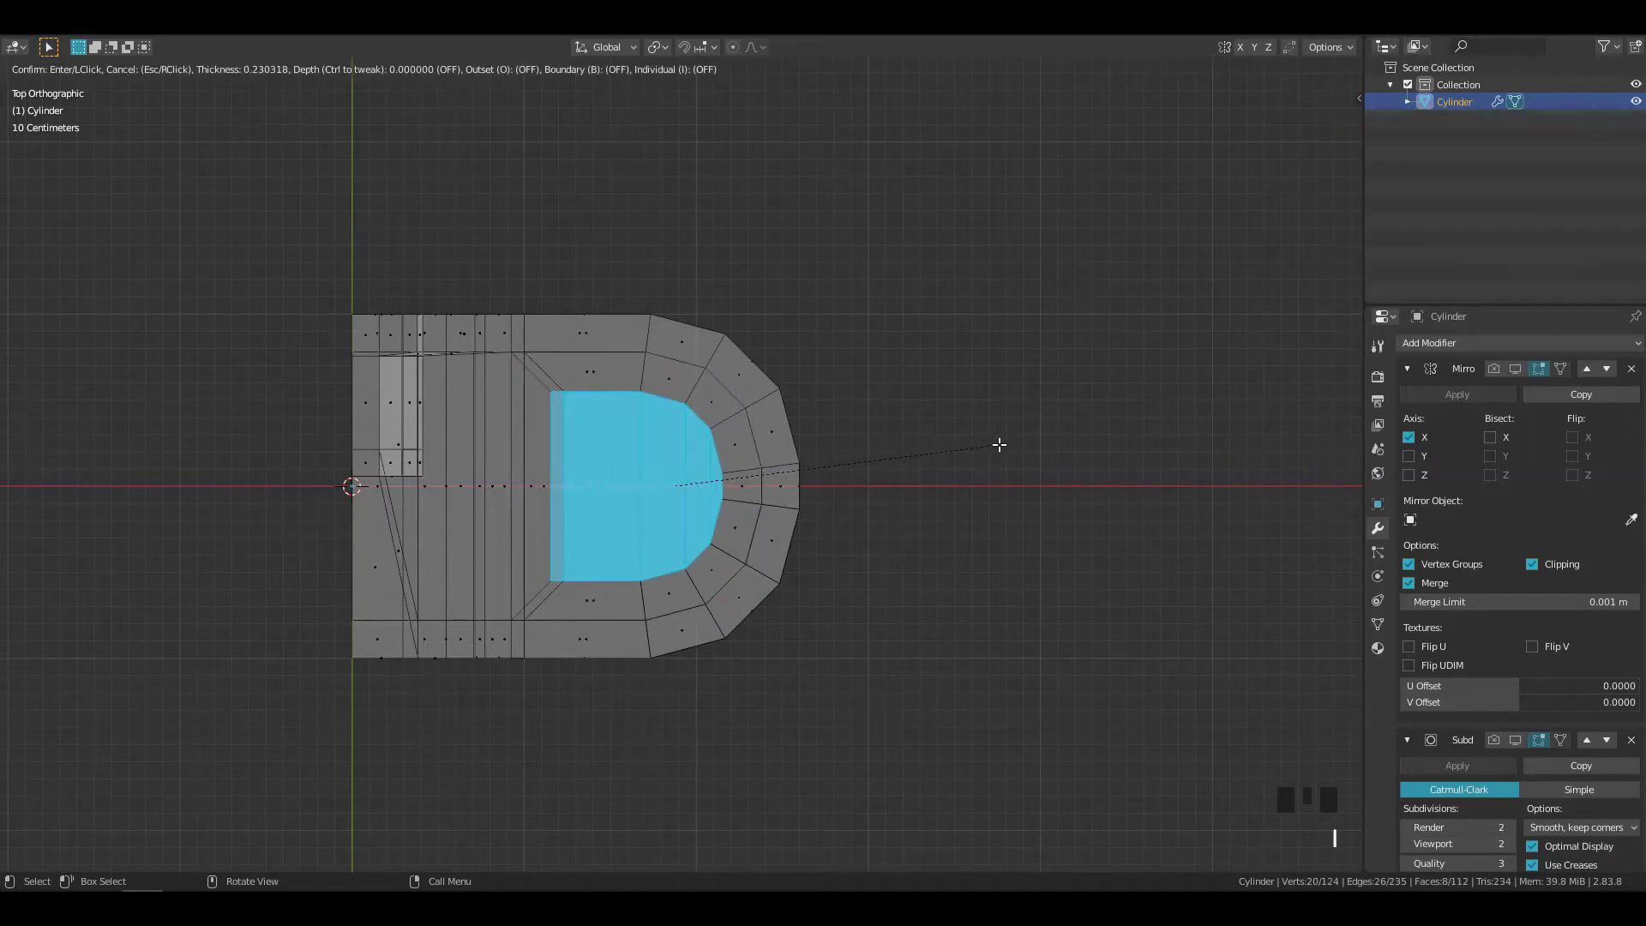
right_click(1000, 444)
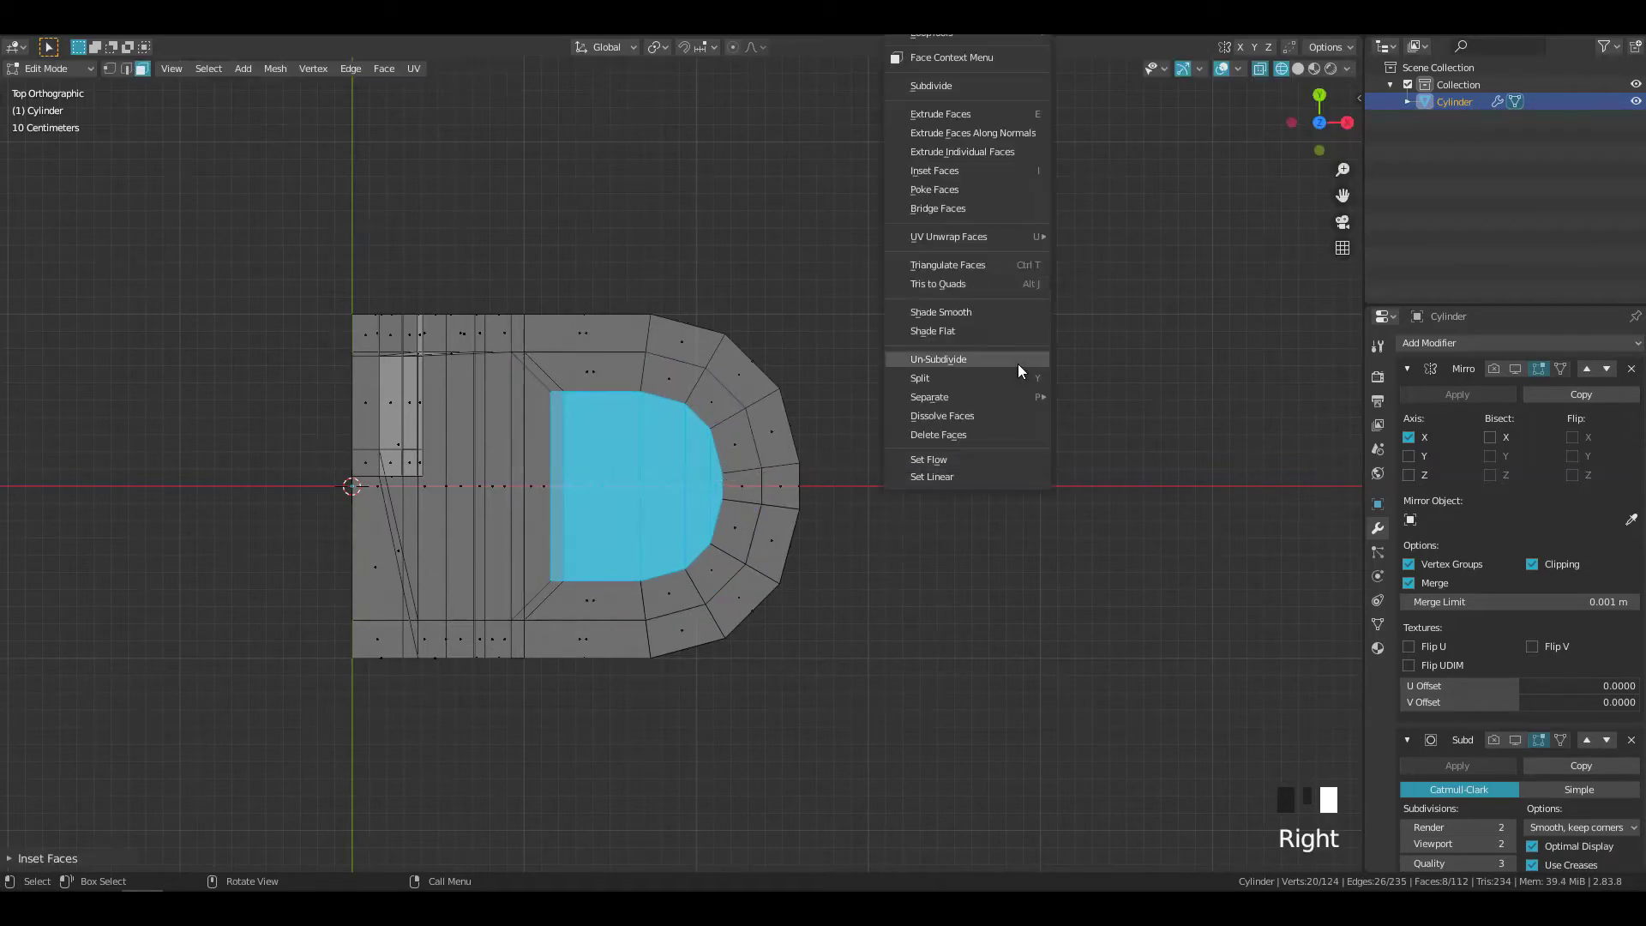
right_click(1039, 588)
mouse_move(1063, 158)
left_click(1115, 177)
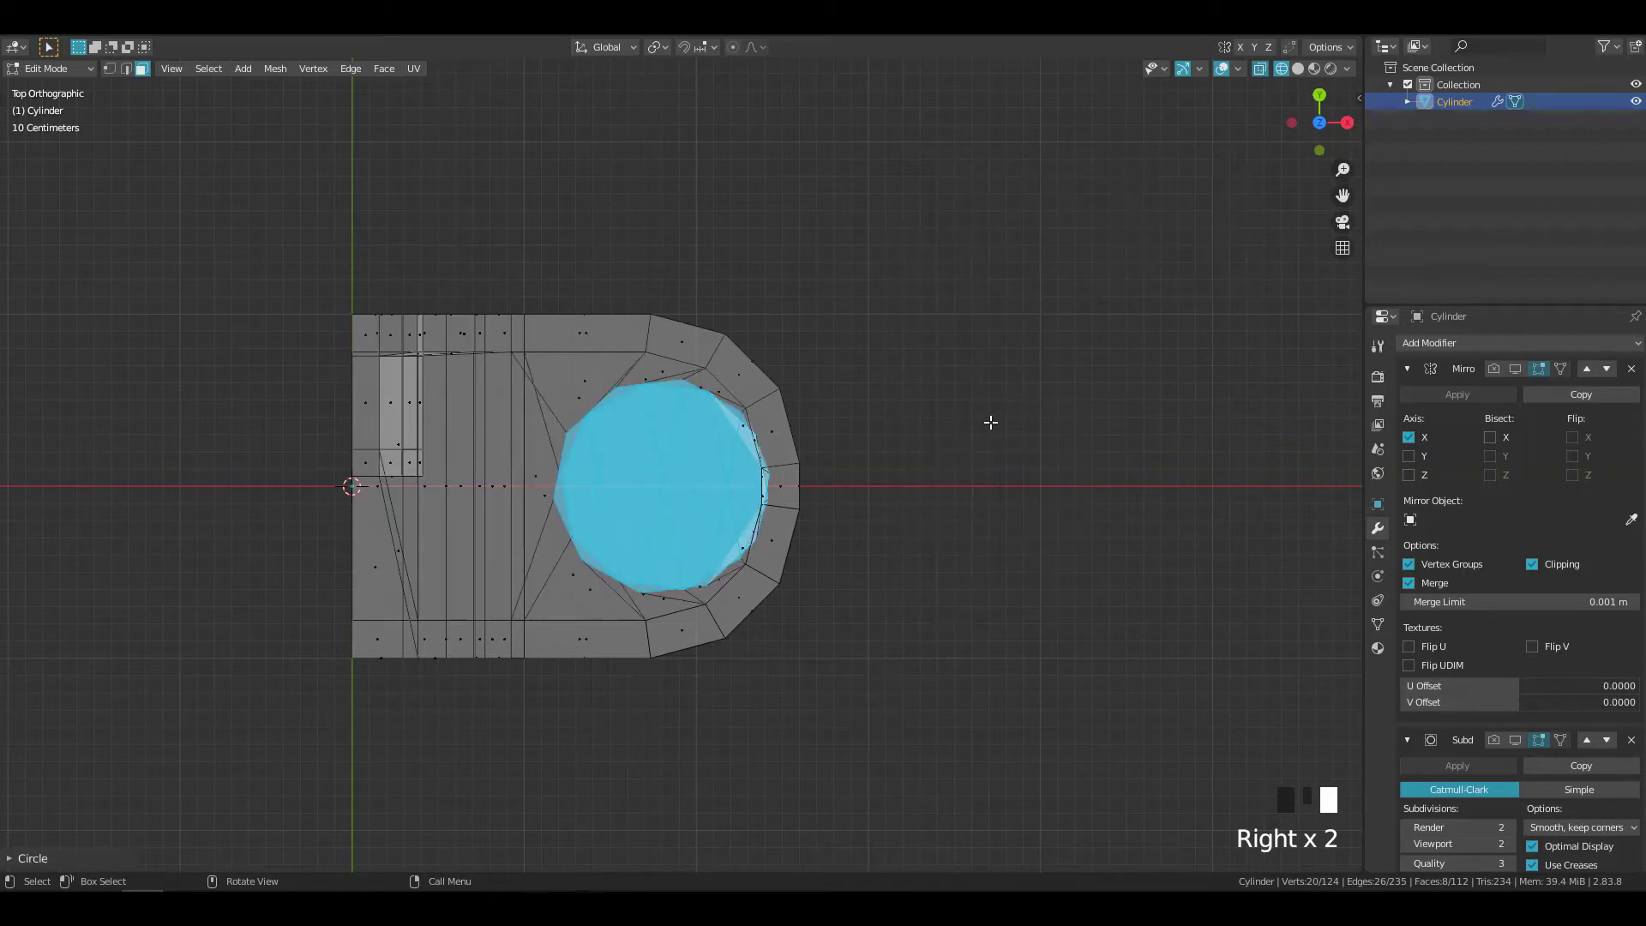
- In solid shading, scale the circular faces to about 0.69, excluding the Z axis
key("z")
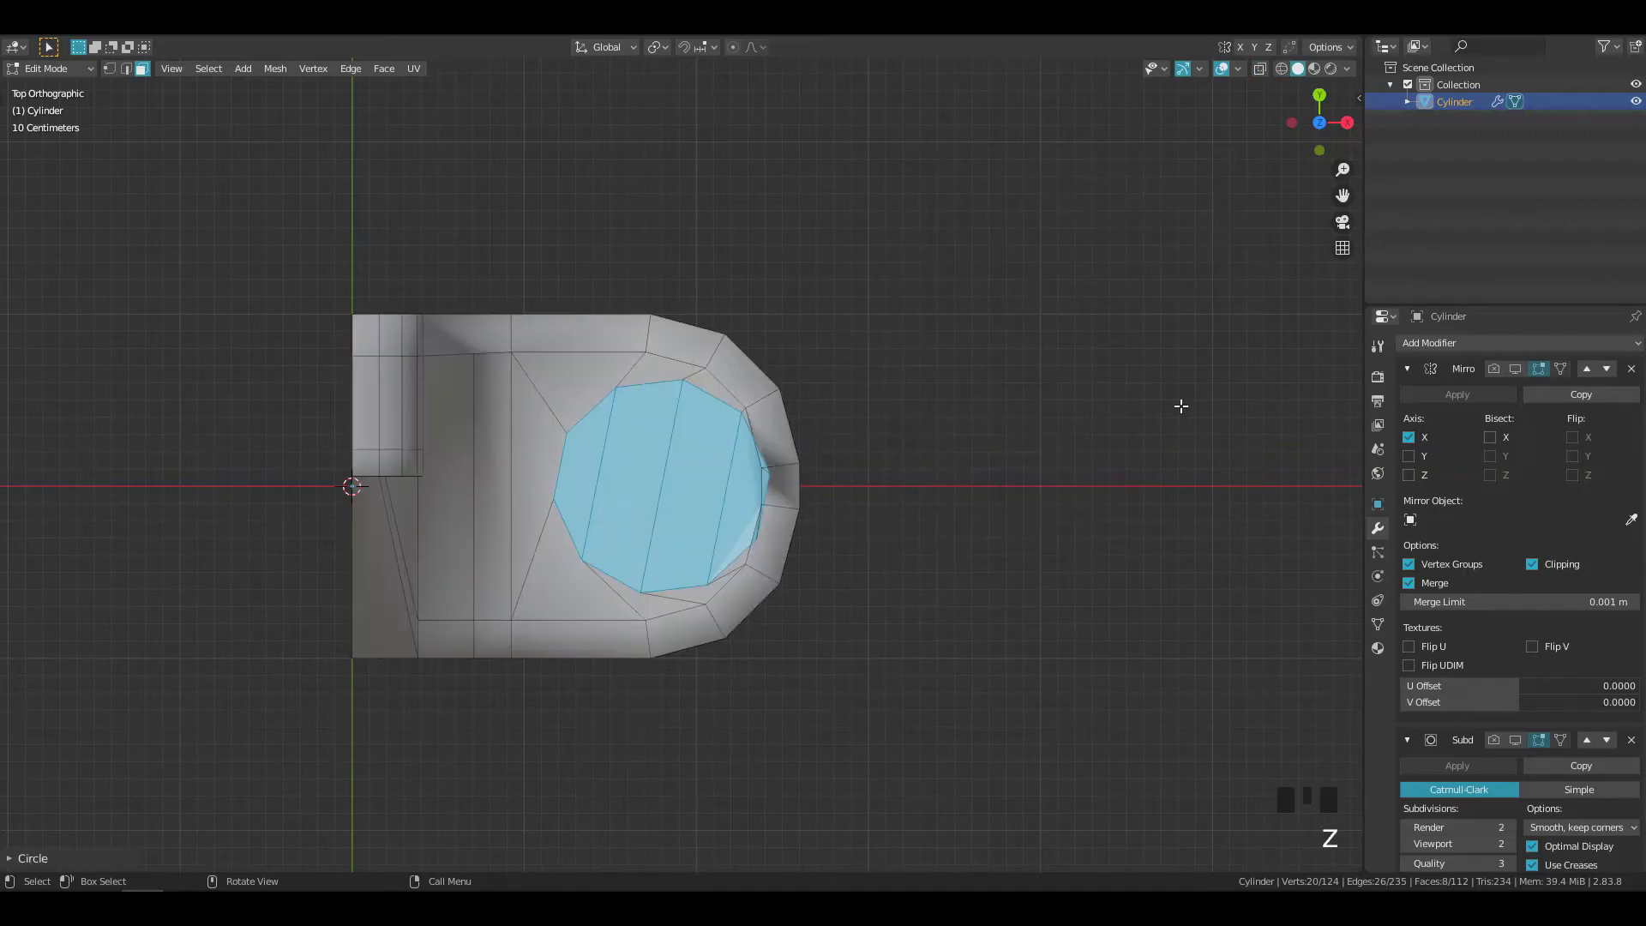
key("s")
key("shift+z")
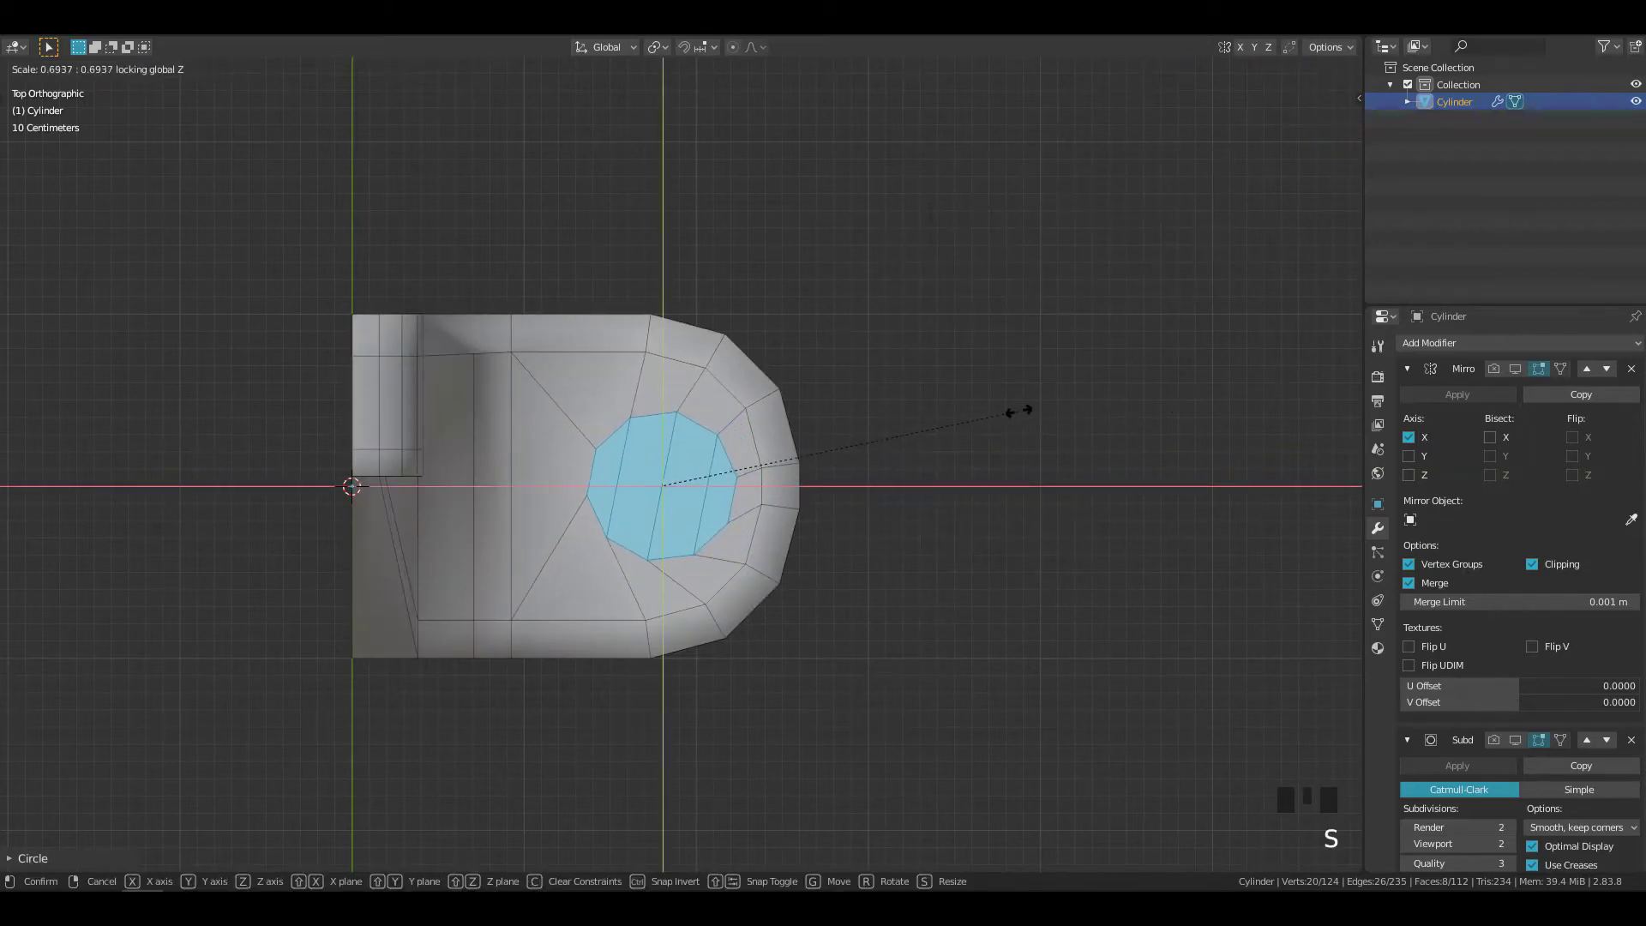
left_click(1018, 412)
- Rotate the circular faces about 11° around Z so their edges line up with the flange, and adjust their position
key("r")
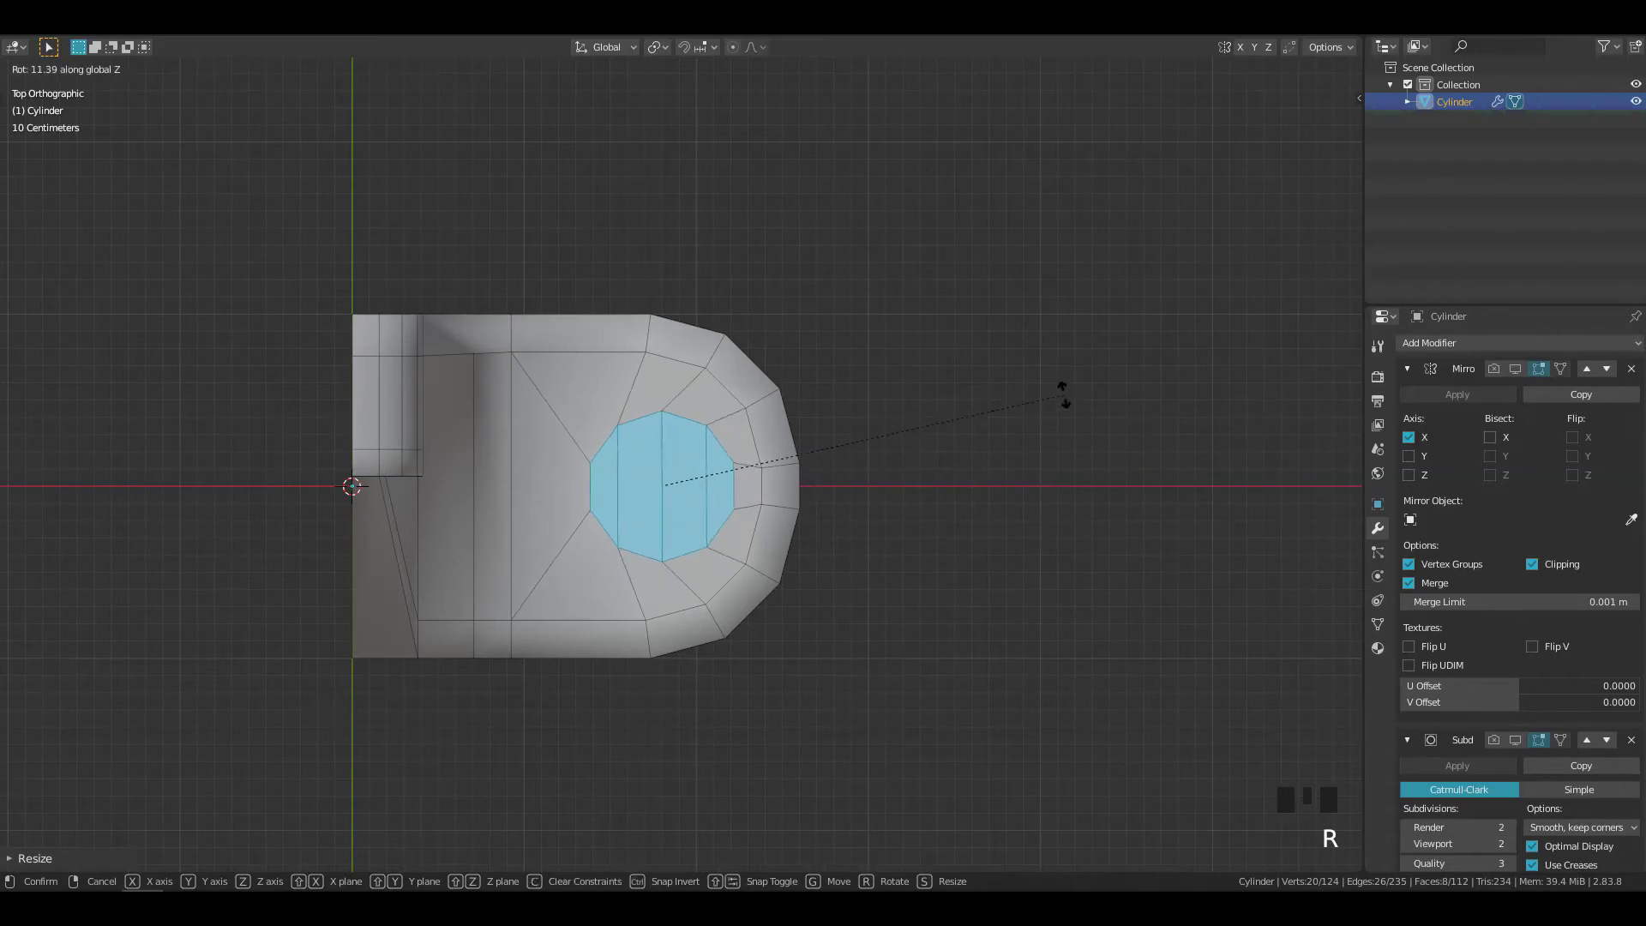
left_click(1071, 405)
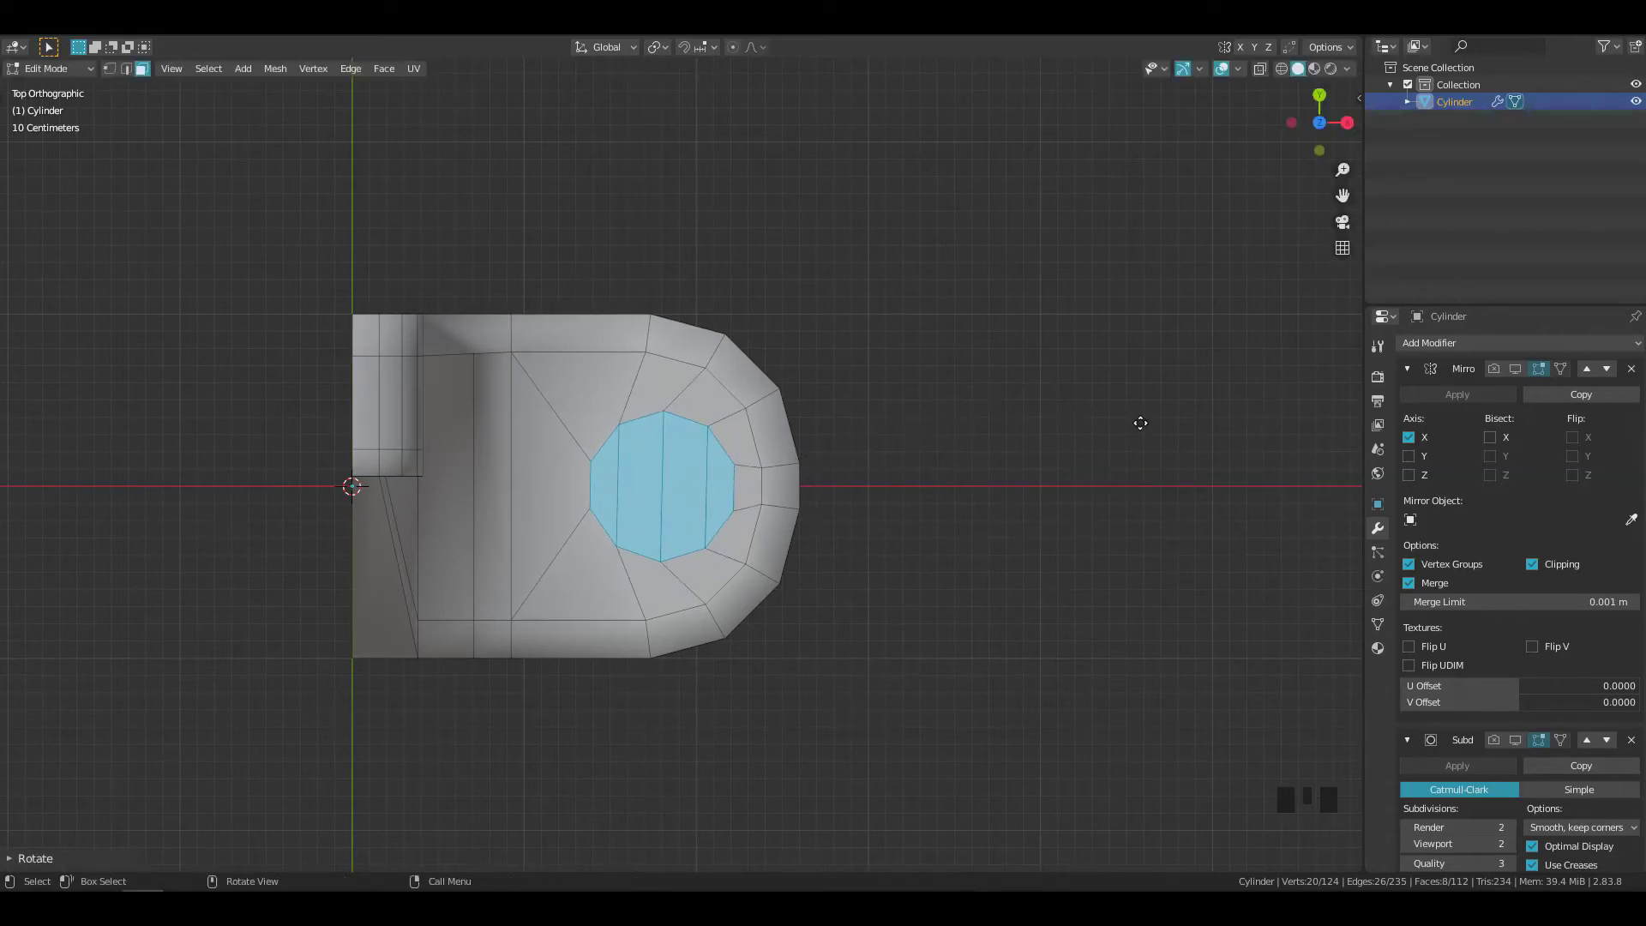
key("g")
left_click(1131, 426)
- Inset the circular faces twice to form two narrow rings around the hole, the second about 0.03 thick
middle_click_drag(1132, 426, 978, 506, "ctrl")
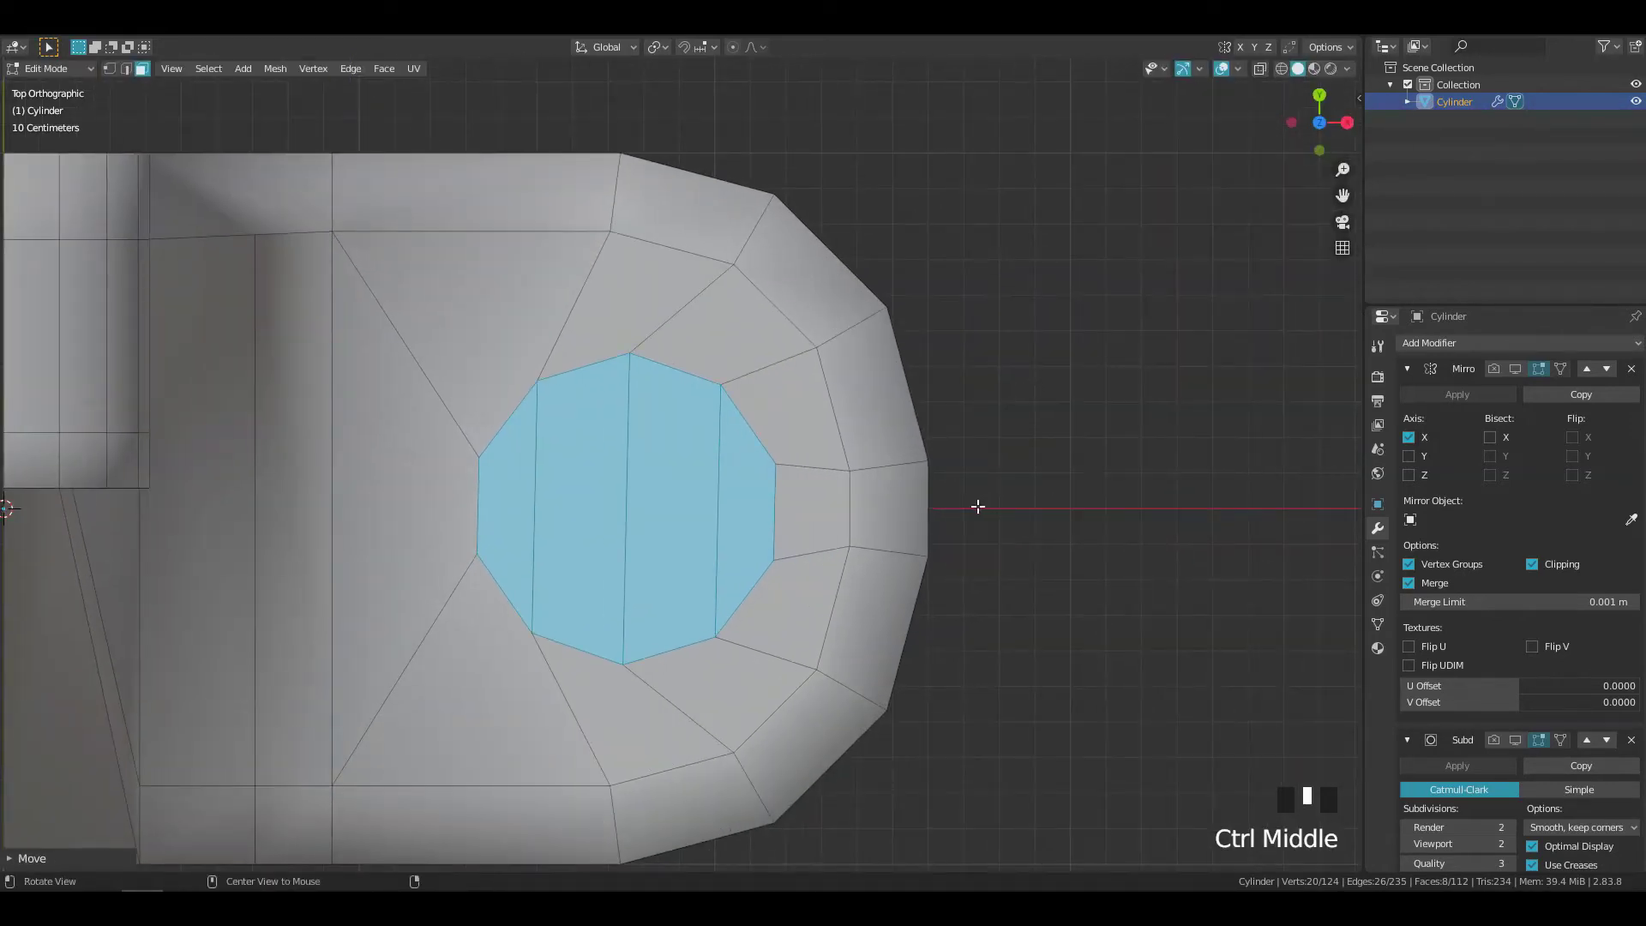
key("i")
left_click(1097, 485)
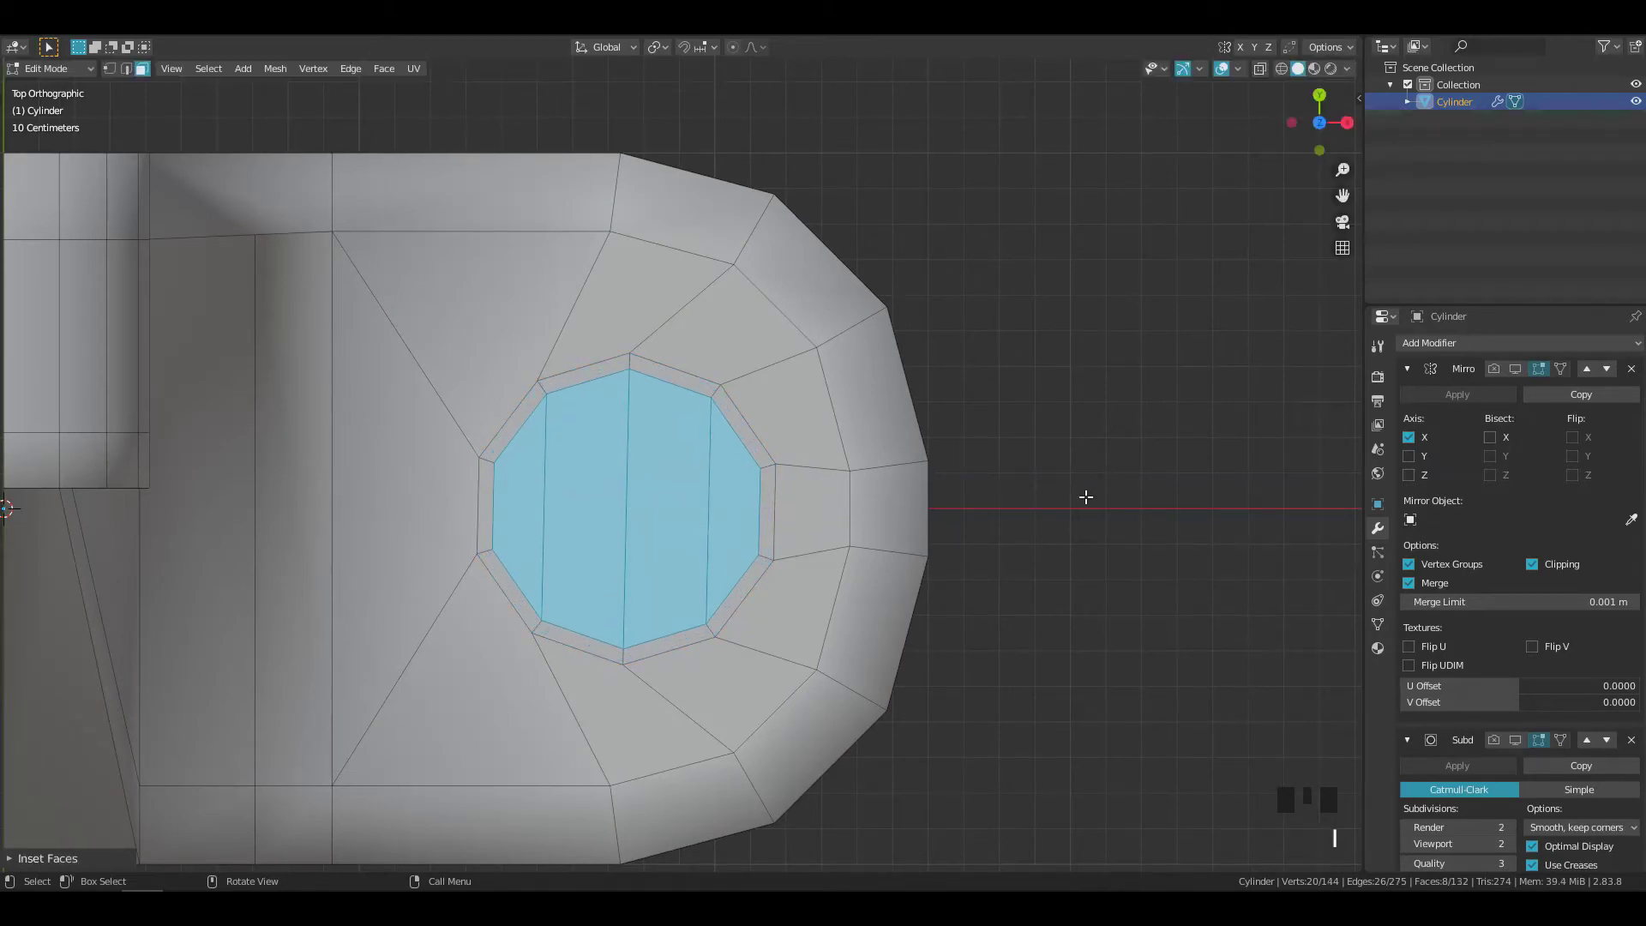
middle_click_drag(1084, 492, 1032, 526)
key("i")
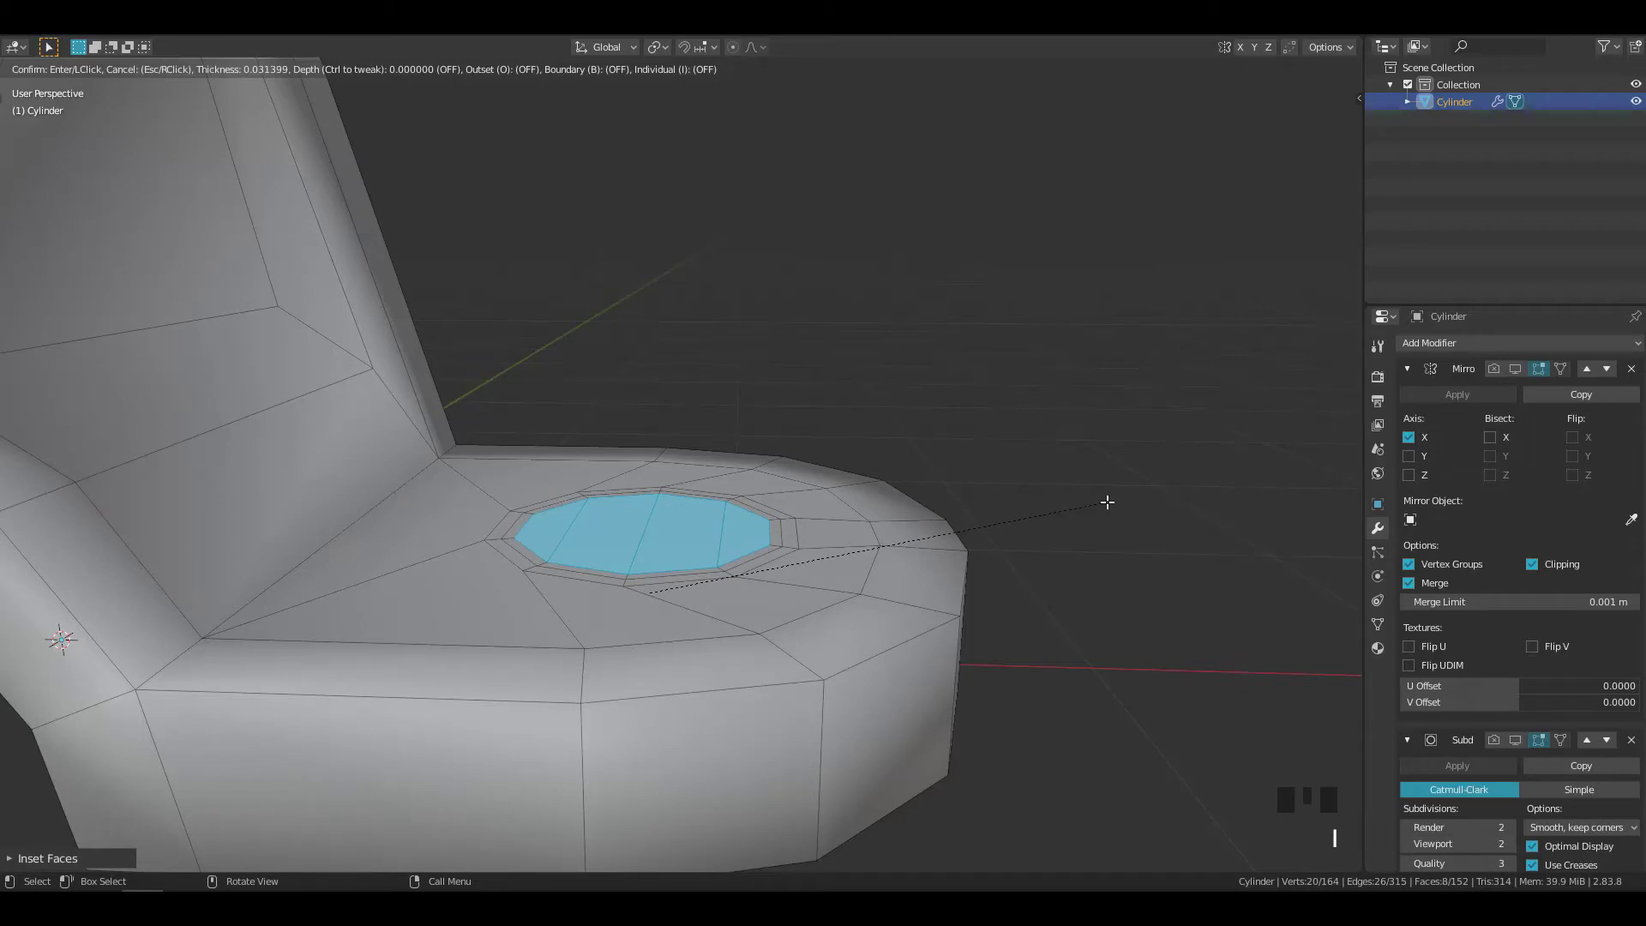
left_click(1107, 502)
- Scale the innermost circular faces to about 0.97 excluding Z, and bring them slightly closer together along Z
middle_click_drag(1103, 500, 1089, 445, "ctrl")
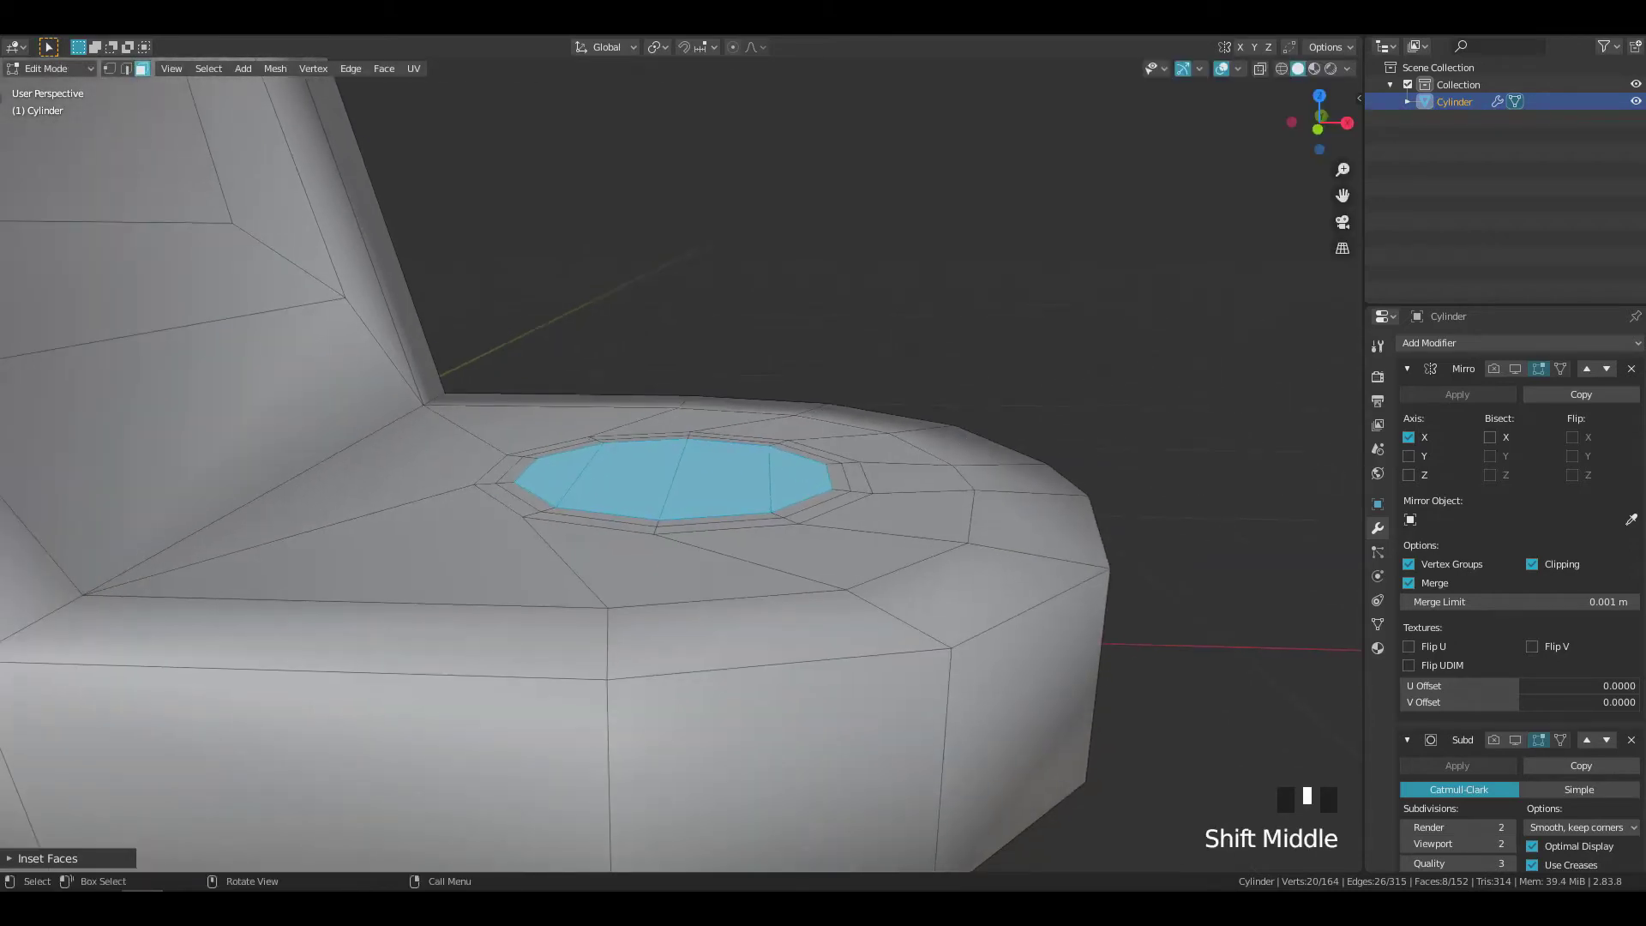
key("s")
key("shift+z")
right_click(1106, 446)
key("s")
key("shift+z")
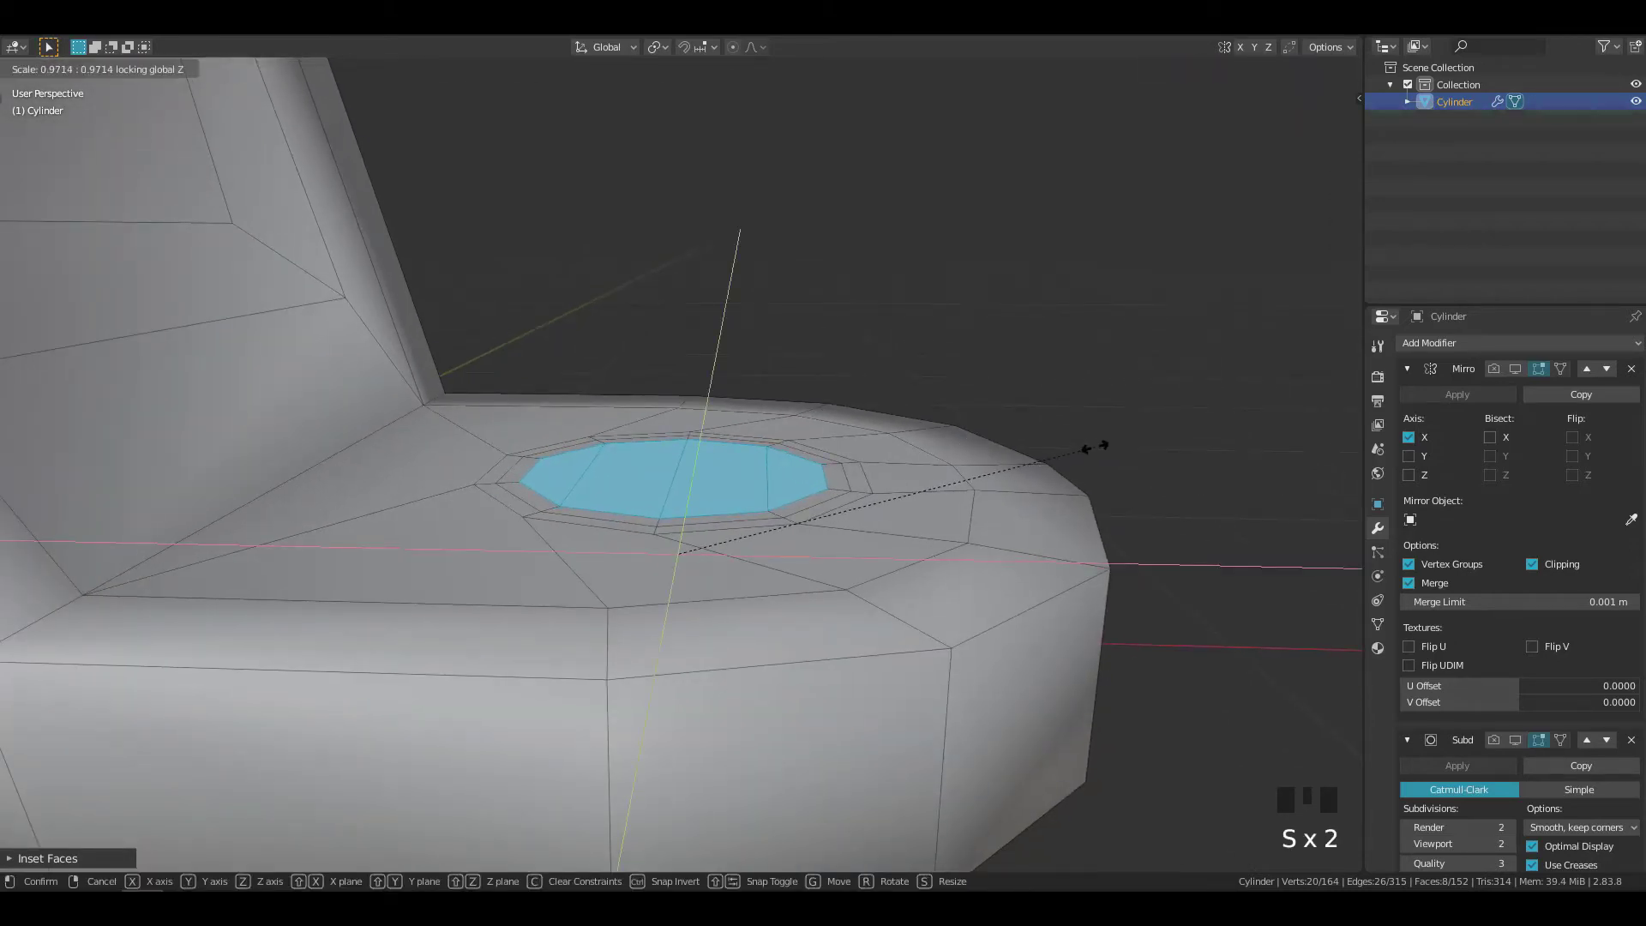
left_click(1085, 448)
key("g")
key("z")
right_click(1084, 448)
key("s")
key("z")
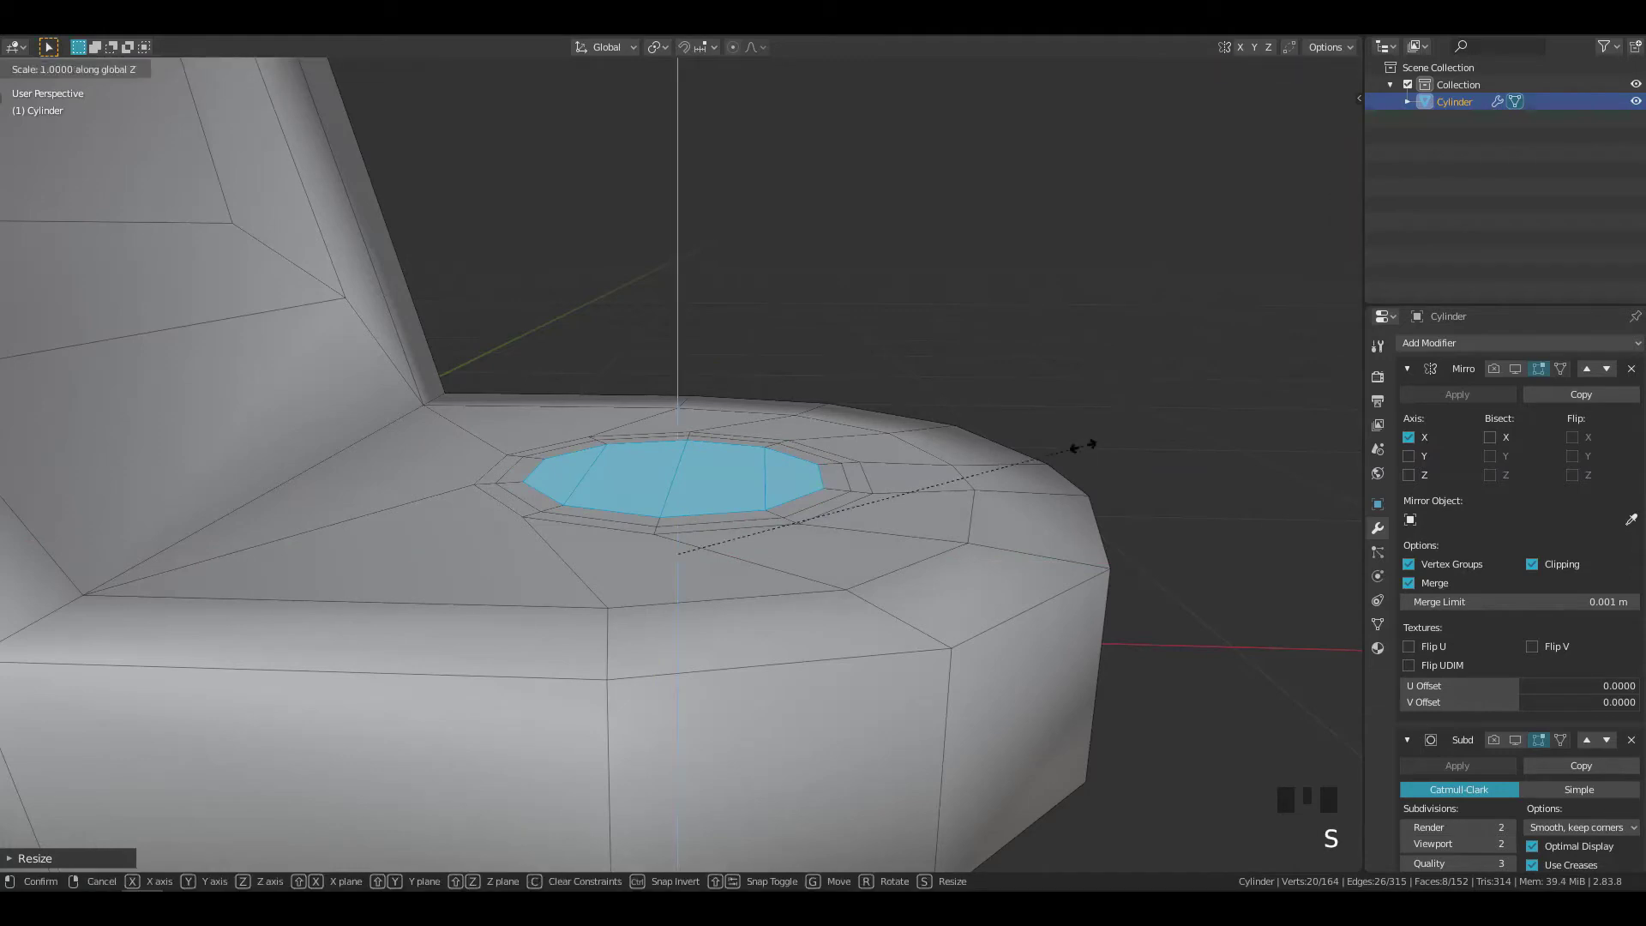
left_click(1020, 455)
mouse_move(1061, 467)
middle_mouse_down()
mouse_move(1026, 487)
mouse_move(1087, 474)
middle_mouse_up()
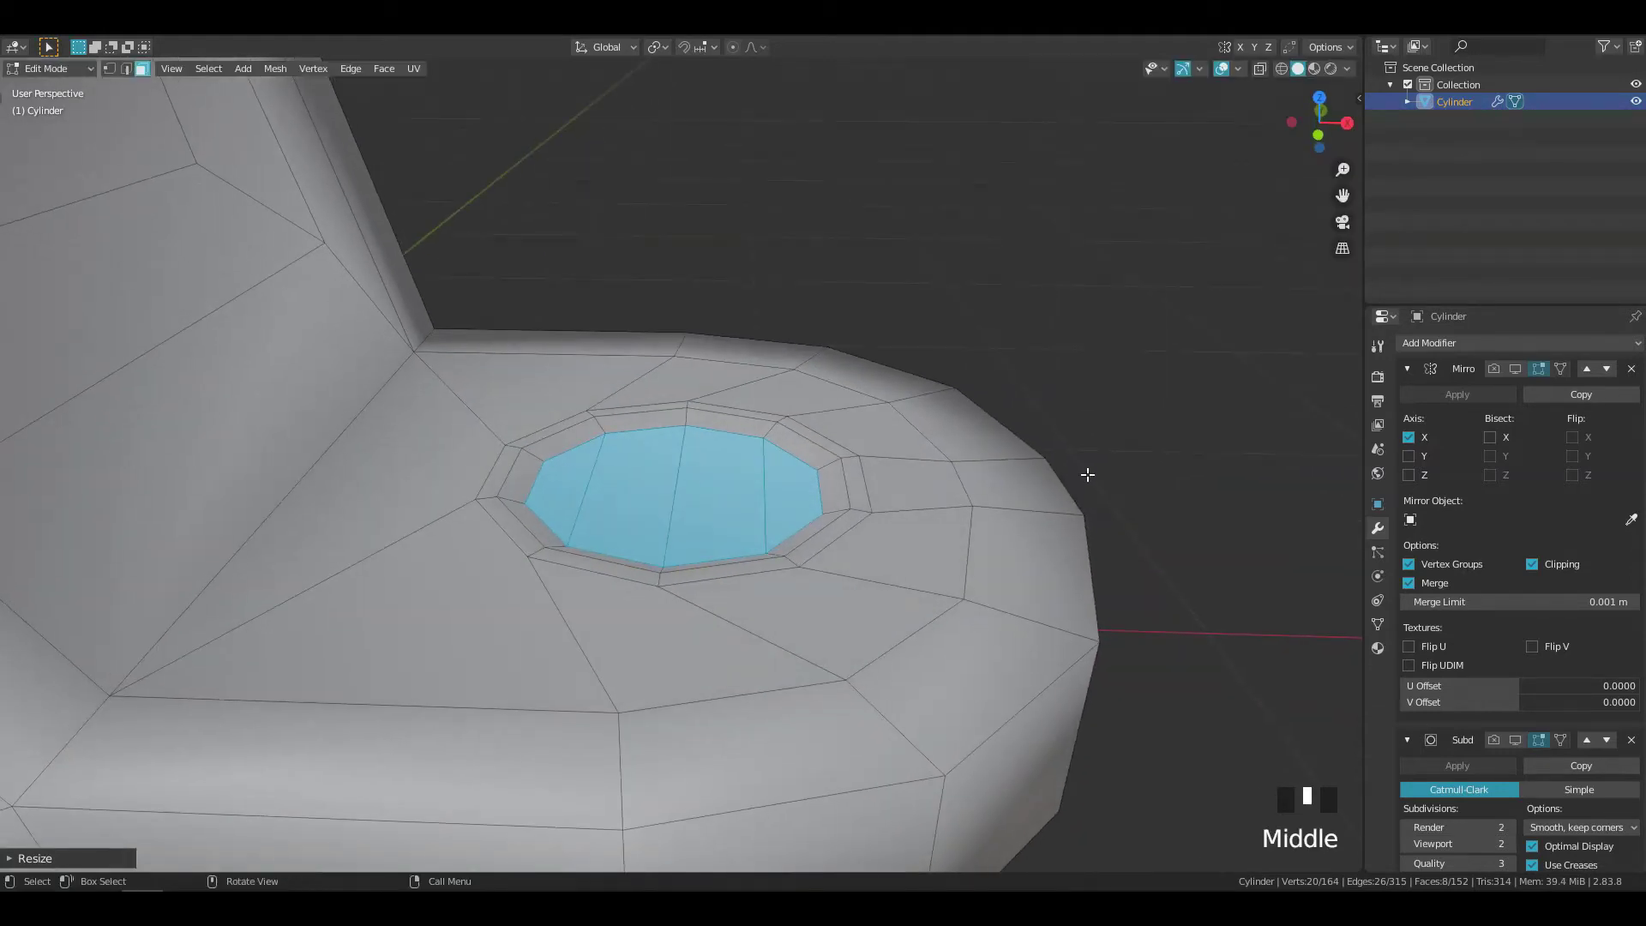
- Bridge the upper and lower circular faces to open a through-hole in the flange
key("ctrl+e")
left_click(1088, 426)
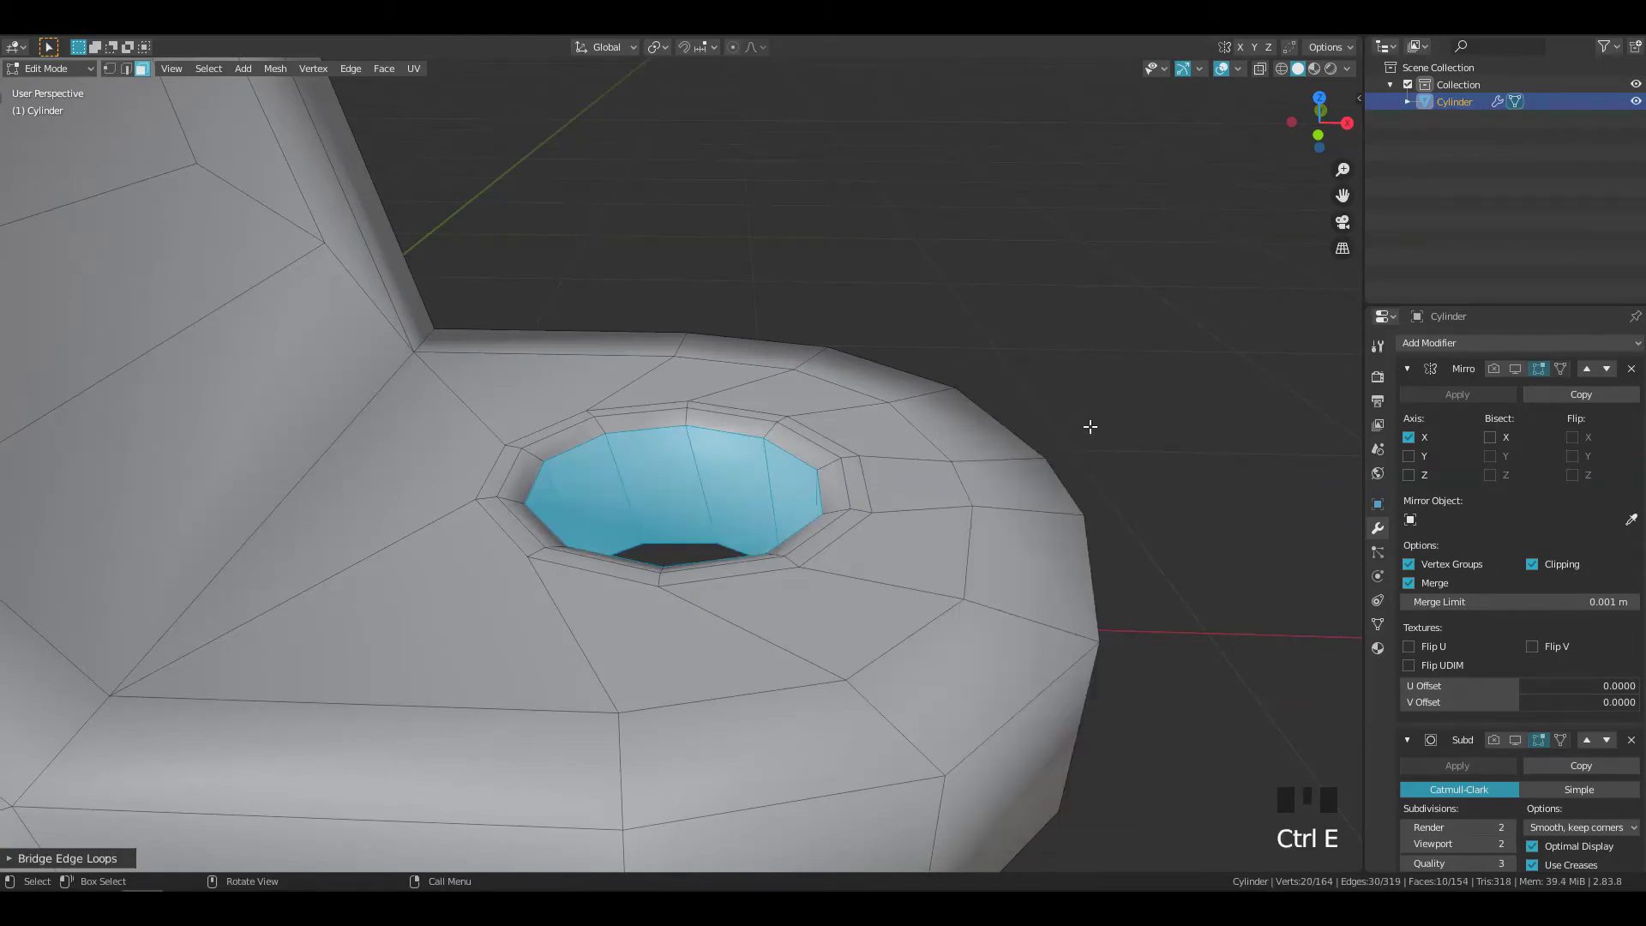
- In a front wireframe view, box-select all vertices along the flange's underside, and return to solid shading
middle_click_drag(1087, 426, 970, 463, "shift")
key("grave")
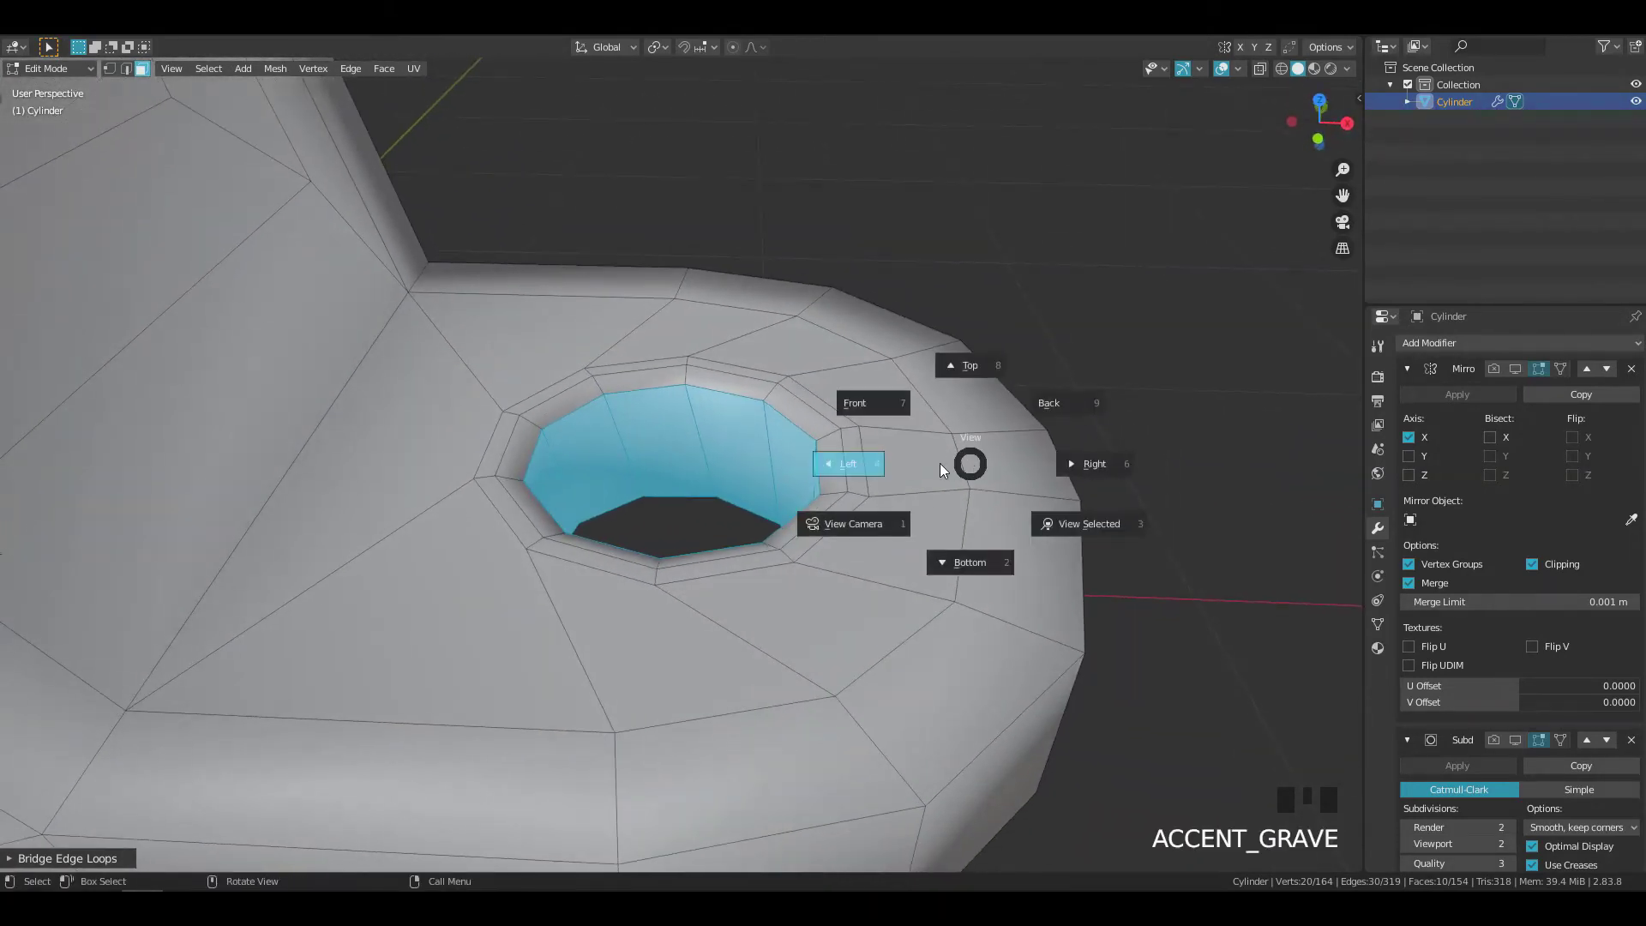
left_click(923, 419)
key("alt+z")
middle_click_drag(837, 550, 836, 497, "shift")
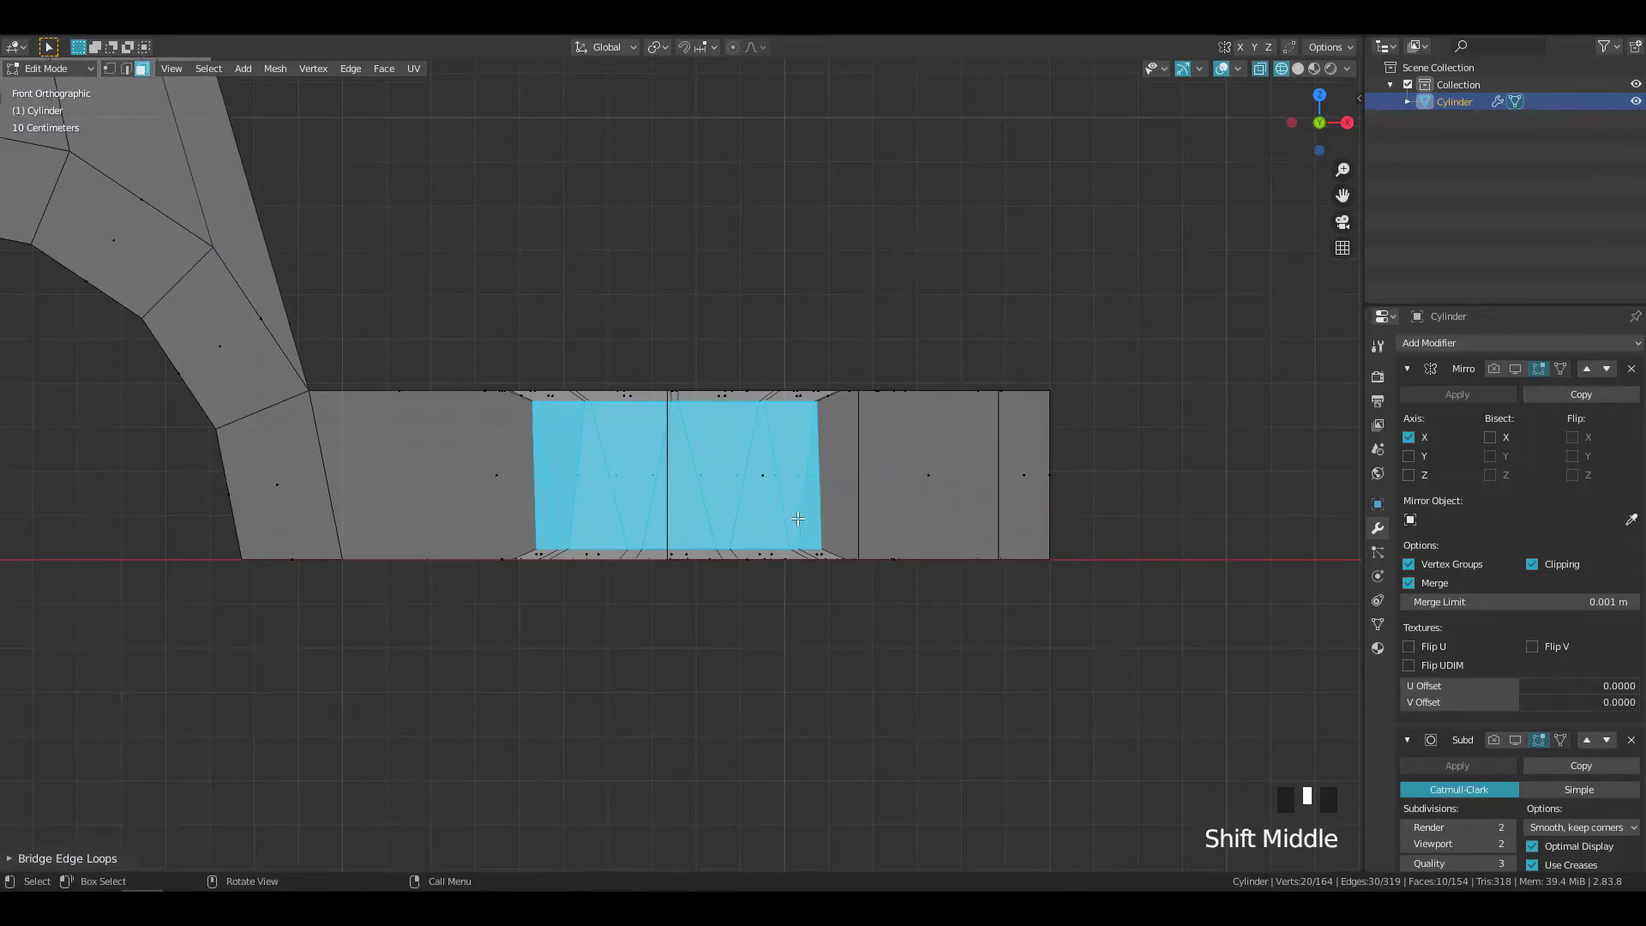
key("Tab")
left_click_drag(166, 511, 1225, 729)
key("alt+a")
key("z")
- Turn the viewport visibility of the Mirror and Subdivision modifiers back on
middle_click_drag(1154, 543, 942, 504)
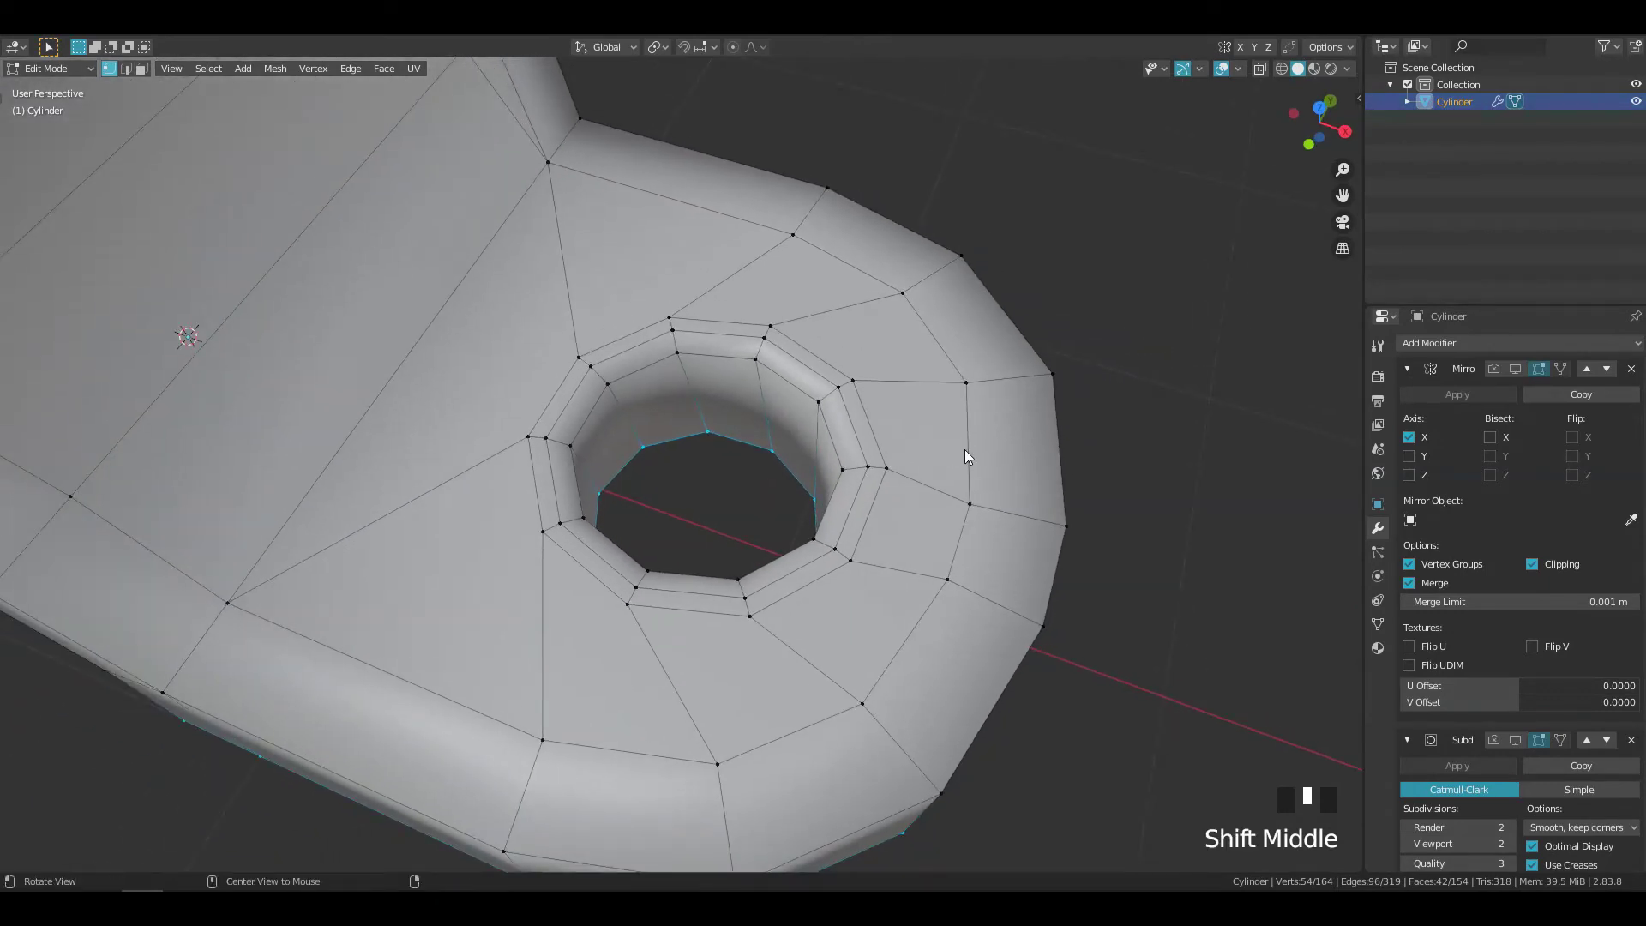
key("alt+button4")
left_click(976, 312)
- Inset both end faces of the upper cylinder by about 0.10 and bridge them to form a bore
middle_click_drag(921, 368, 770, 393)
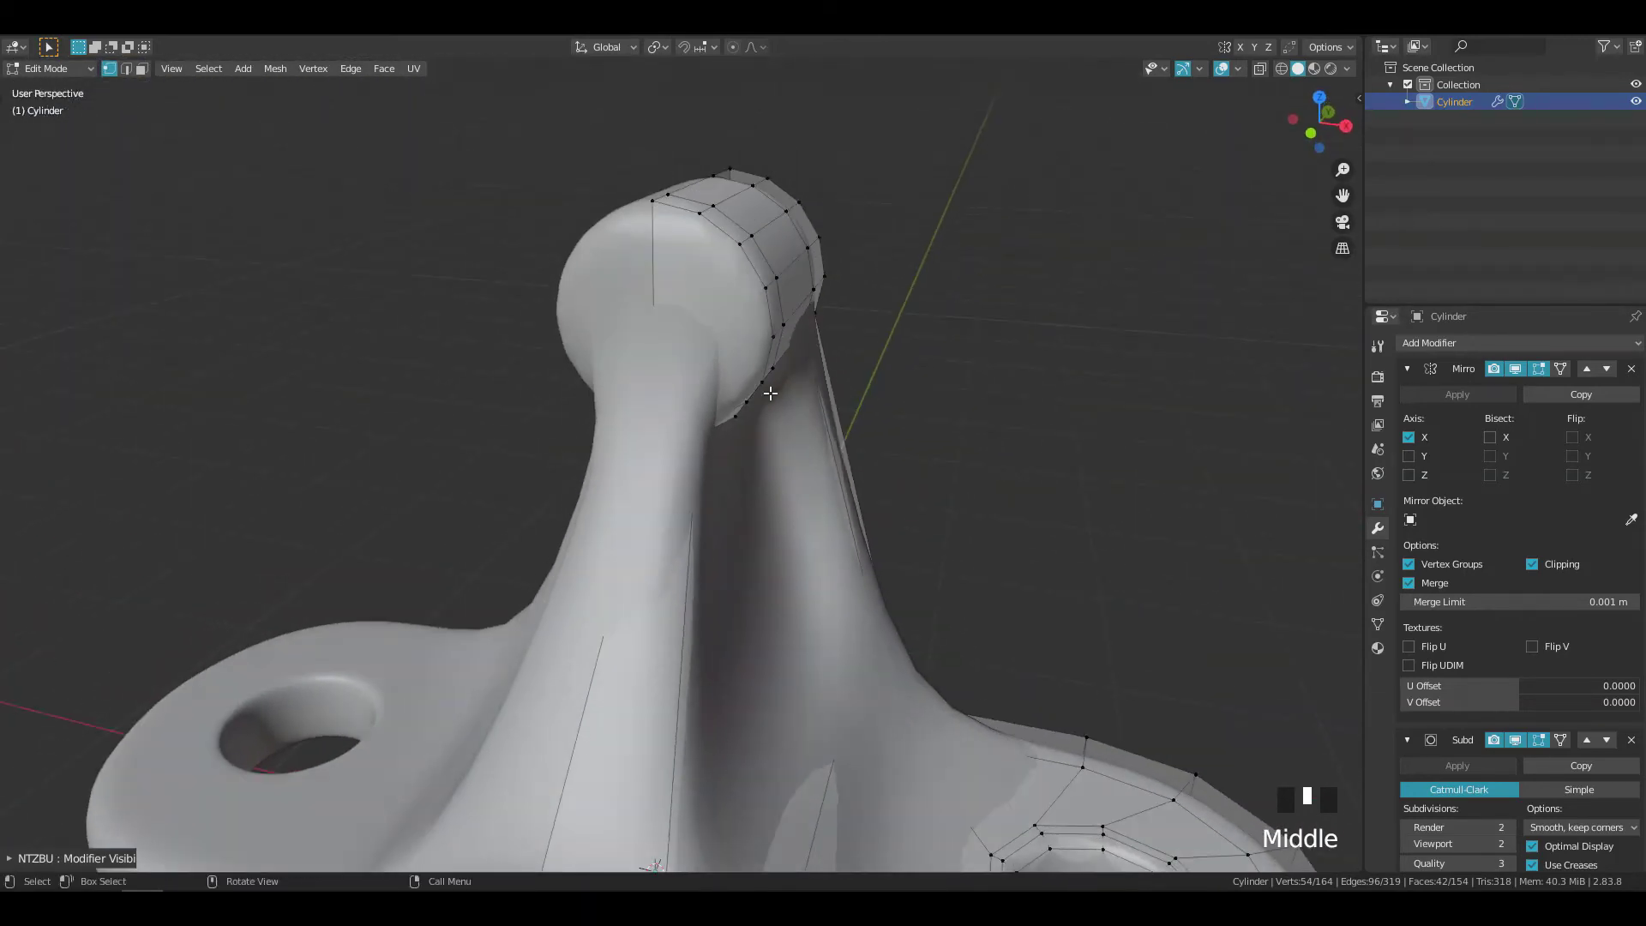
key("Tab")
left_click(748, 331)
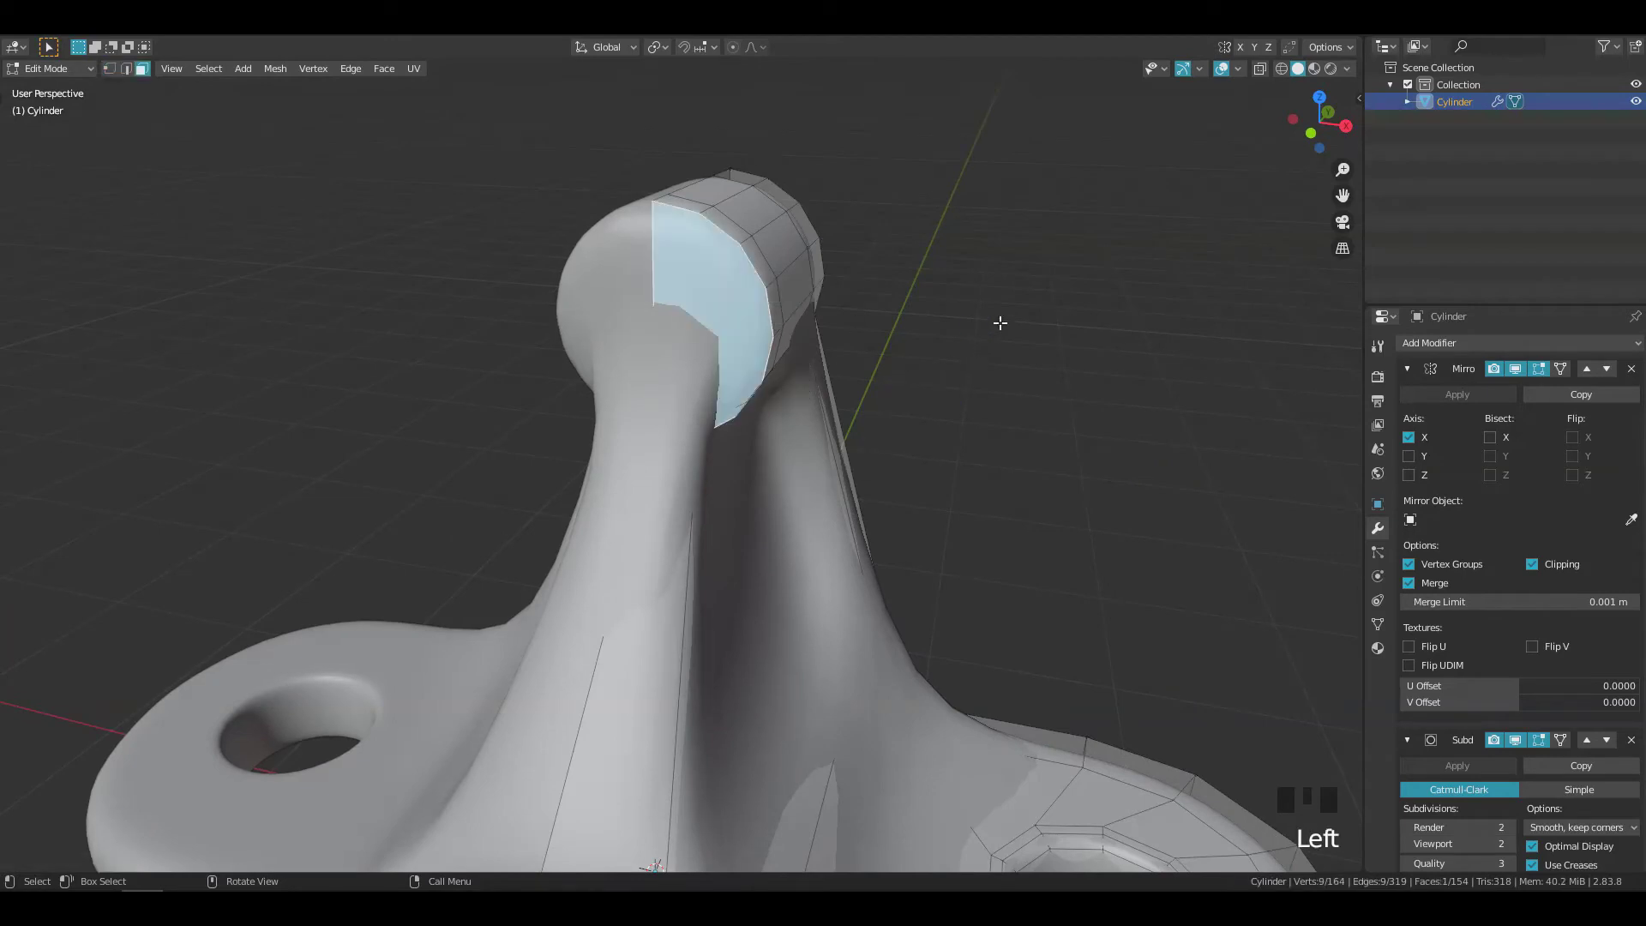
mouse_move(999, 323)
middle_mouse_down()
mouse_move(695, 306)
mouse_move(985, 312)
mouse_move(1006, 347)
middle_mouse_up()
left_click(695, 305, "shift")
key("i")
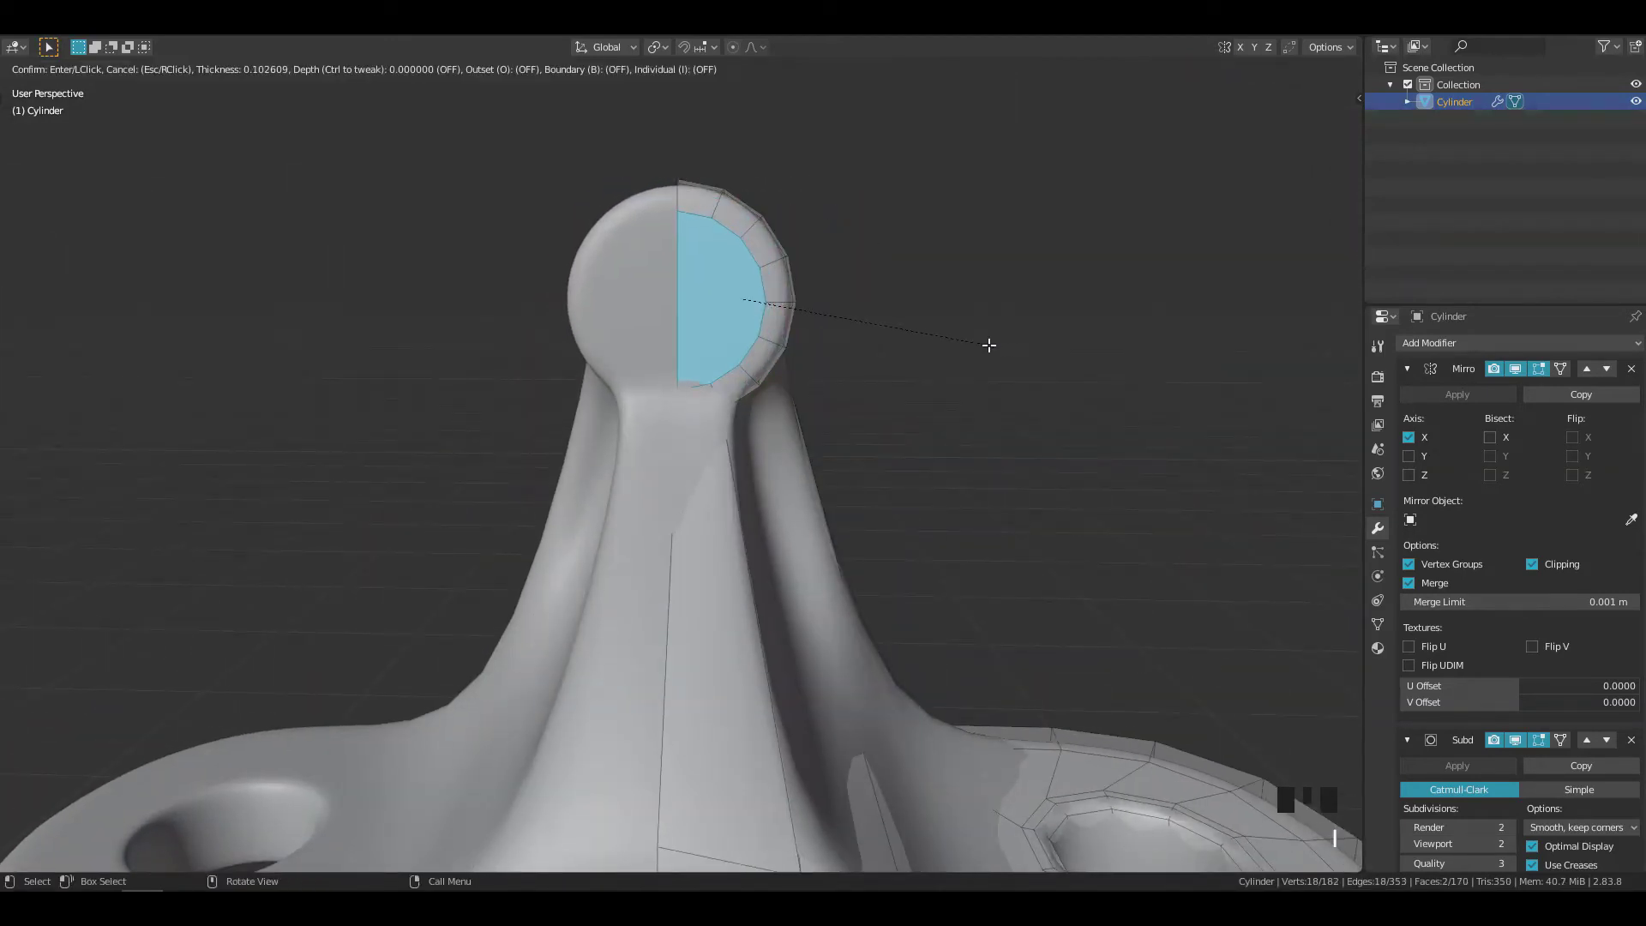
left_click(985, 341)
key("ctrl+e")
left_click(984, 341)
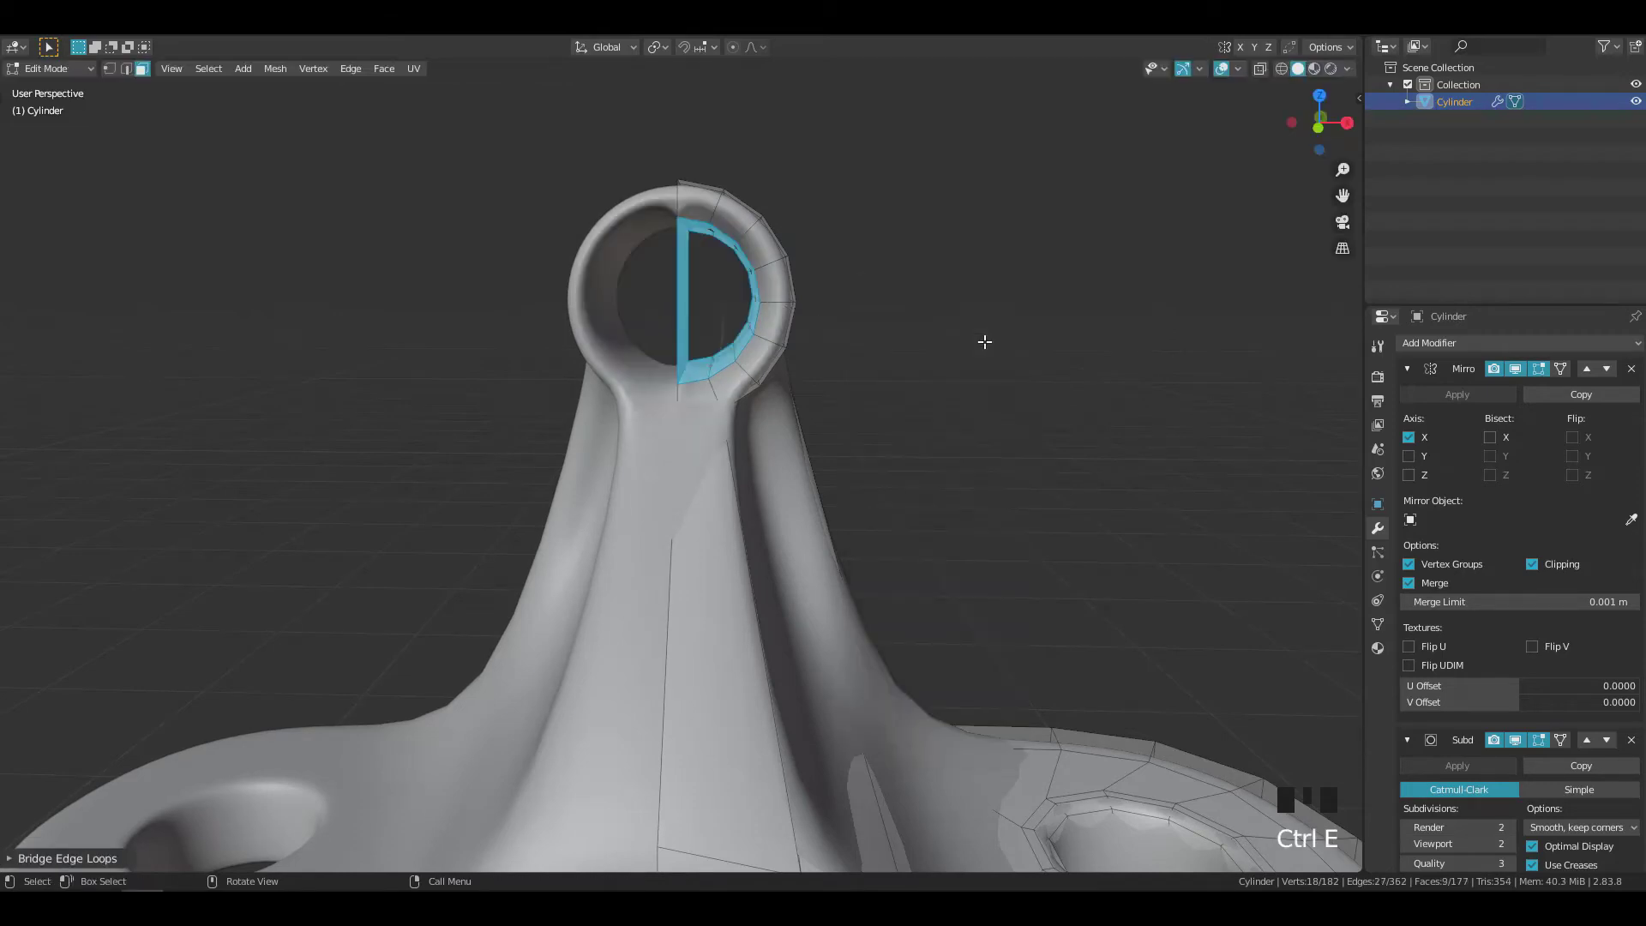
- Delete the unwanted centre-plane face that divides the upper cylinder's bore
middle_click_drag(772, 307, 837, 228)
left_click(897, 294)
key("Tab")
key("Tab")
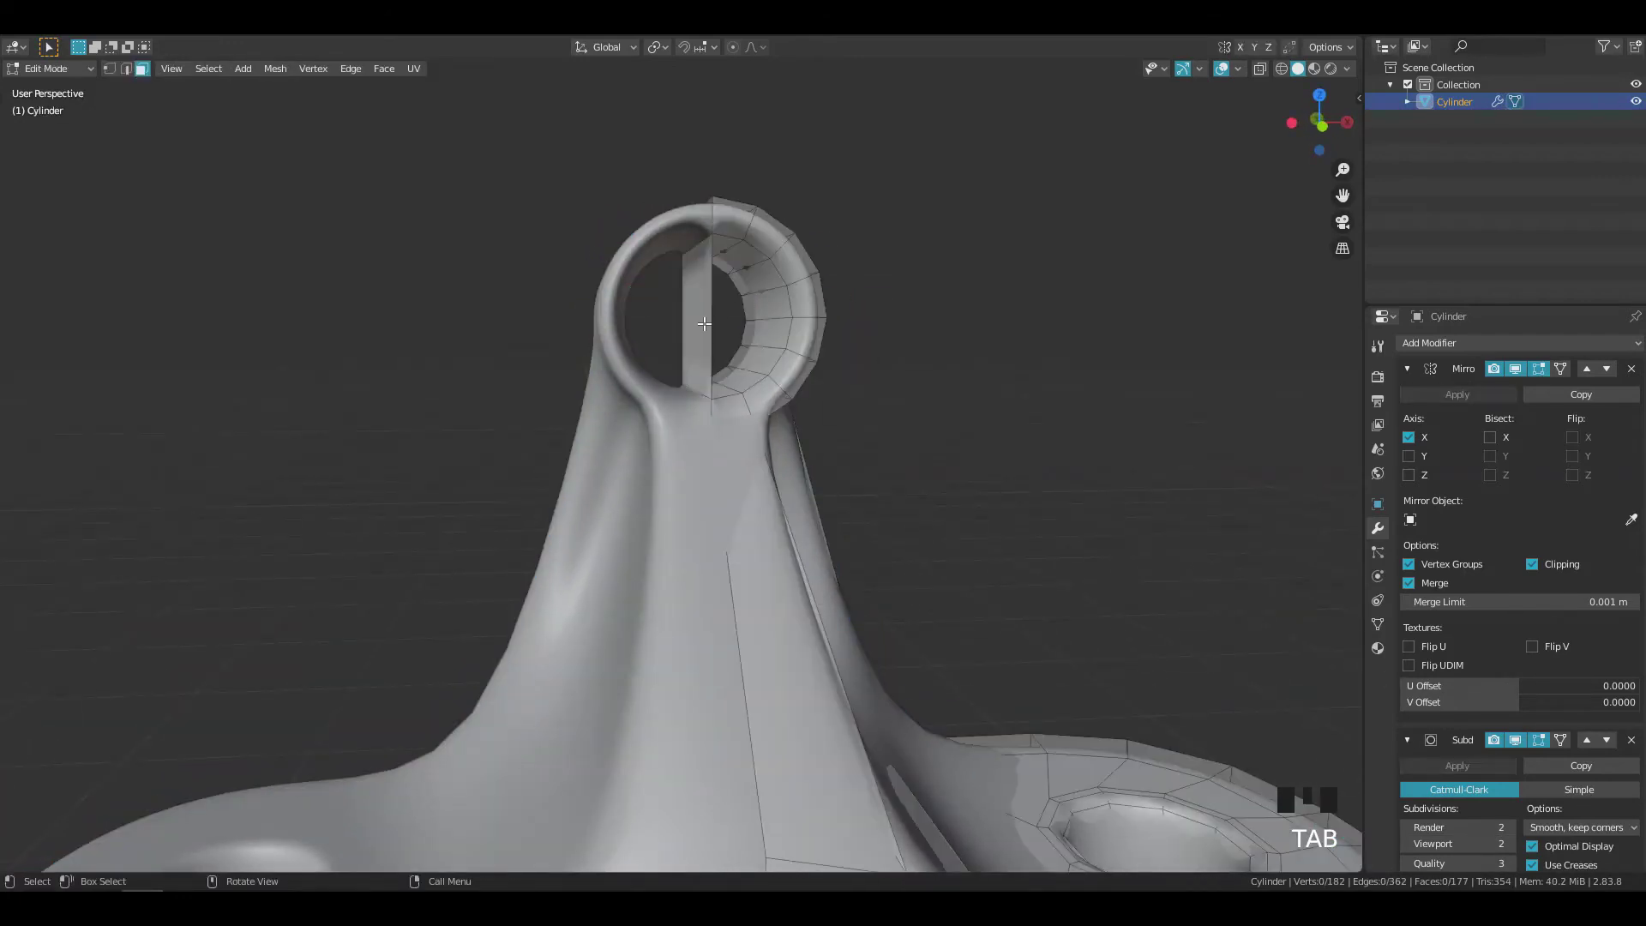
key("x")
left_click(966, 323)
- Add a horizontal loop cut around the side faces of the flange at mid-height
middle_click_drag(1040, 368, 977, 465)
key("Tab")
left_click(966, 269)
key("Tab")
middle_click_drag(977, 465, 892, 323, "shift")
key("ctrl+r")
left_click(806, 461)
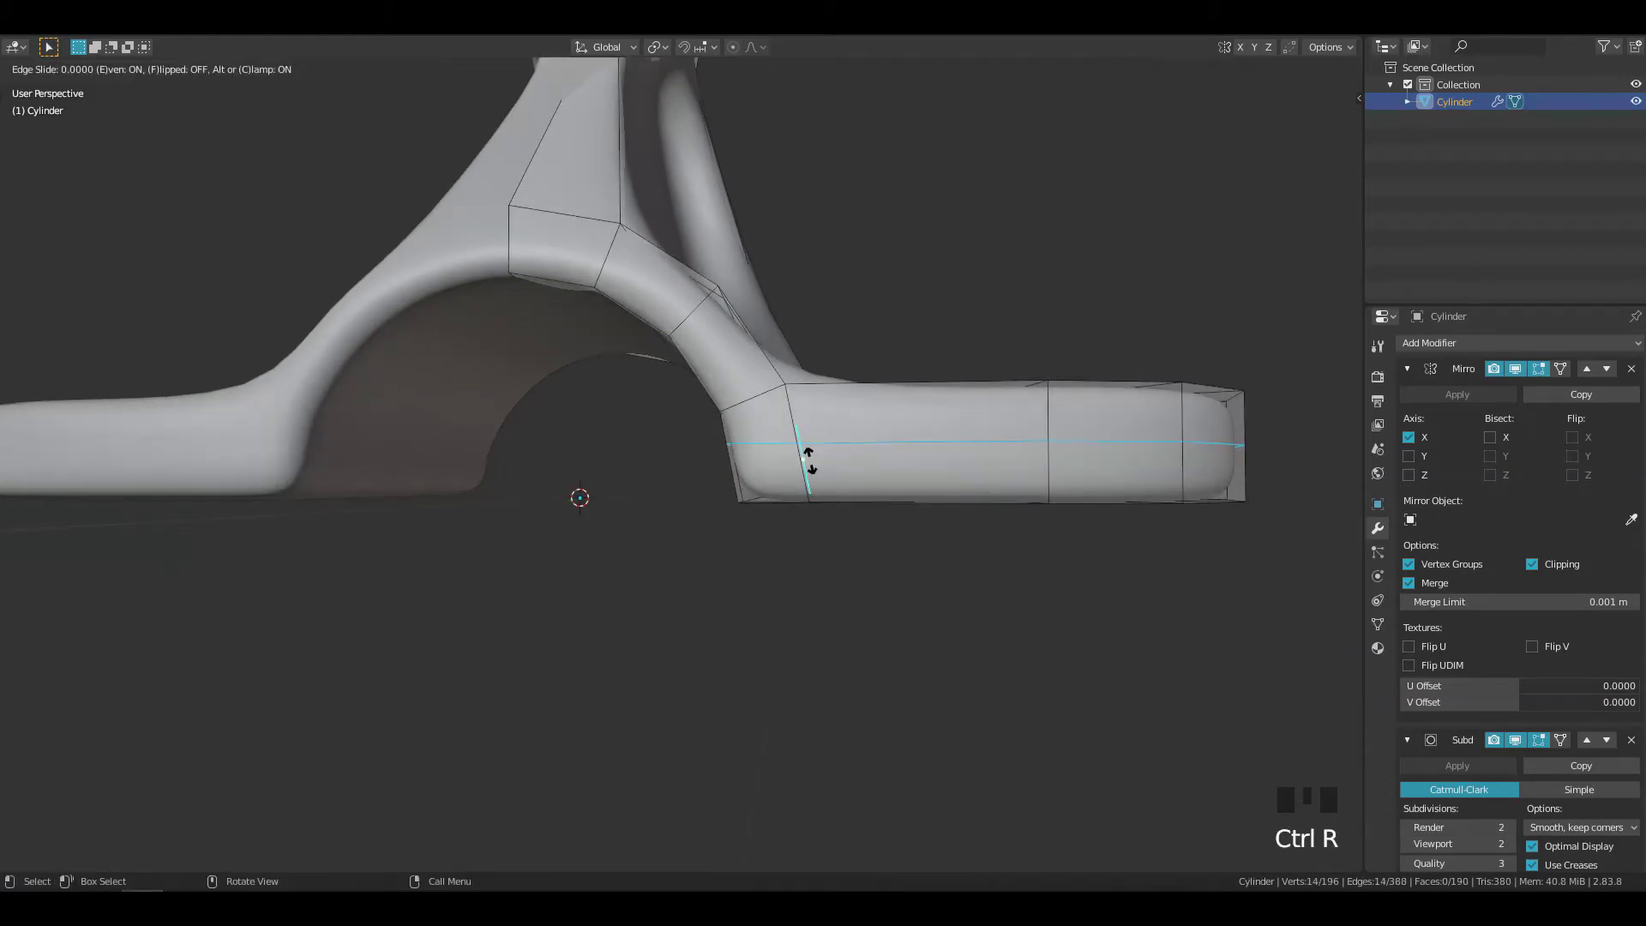